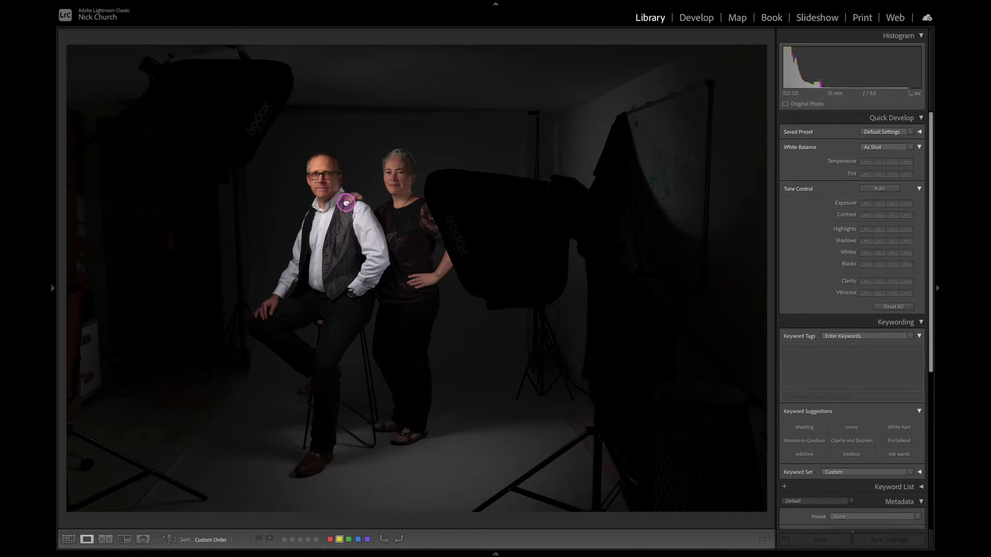
Compare the unedited and edited studio photos of the older couple, inspecting their faces and clothing up close.
{"action": "left_click", "coordinate": [346, 203]}
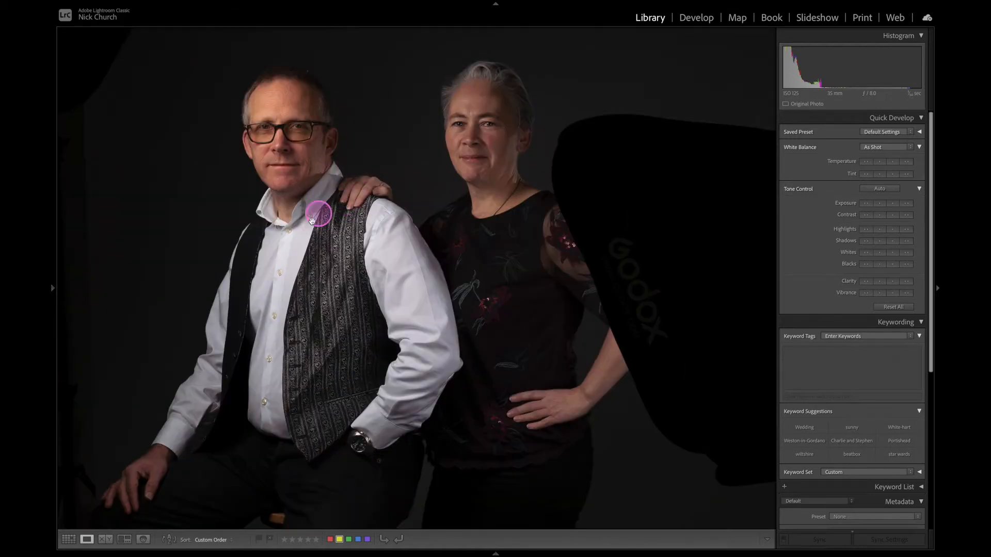
{"action": "left_click", "coordinate": [373, 255]}
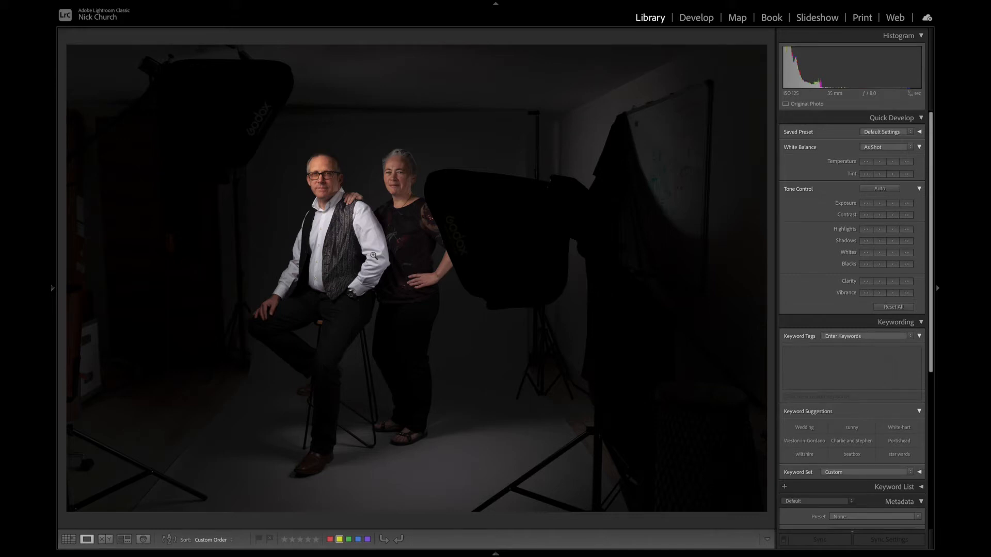
{"action": "key", "text": "Right"}
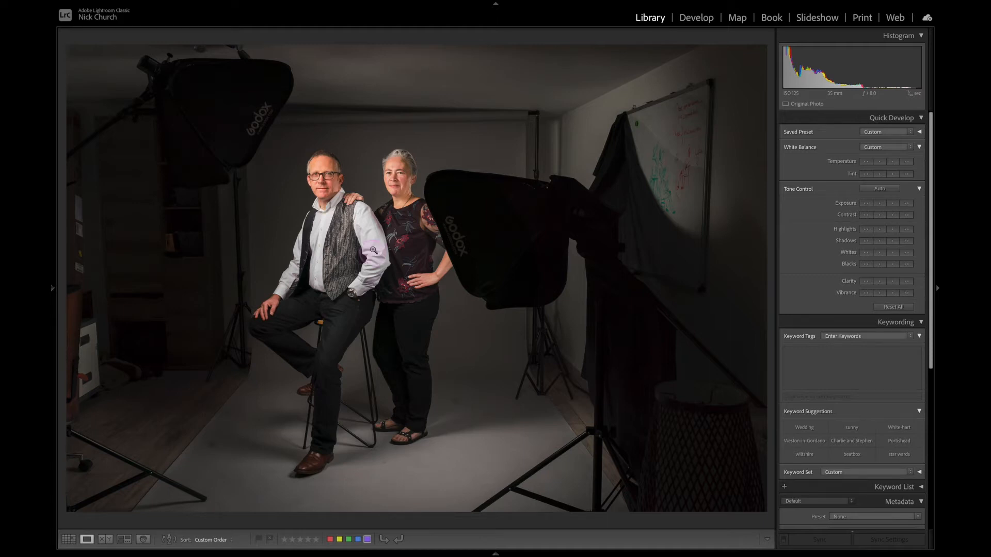
{"action": "key", "text": "Right"}
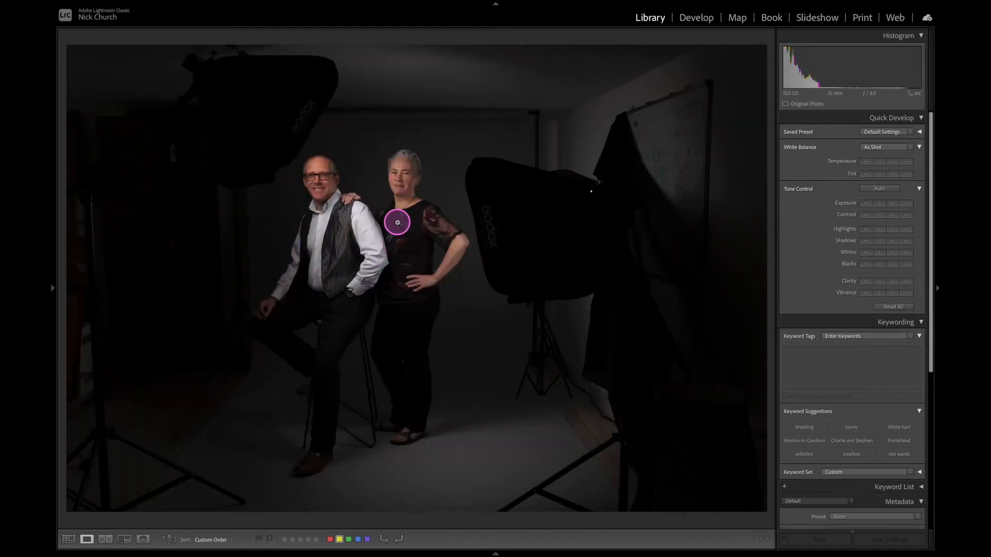
{"action": "key", "text": "Right"}
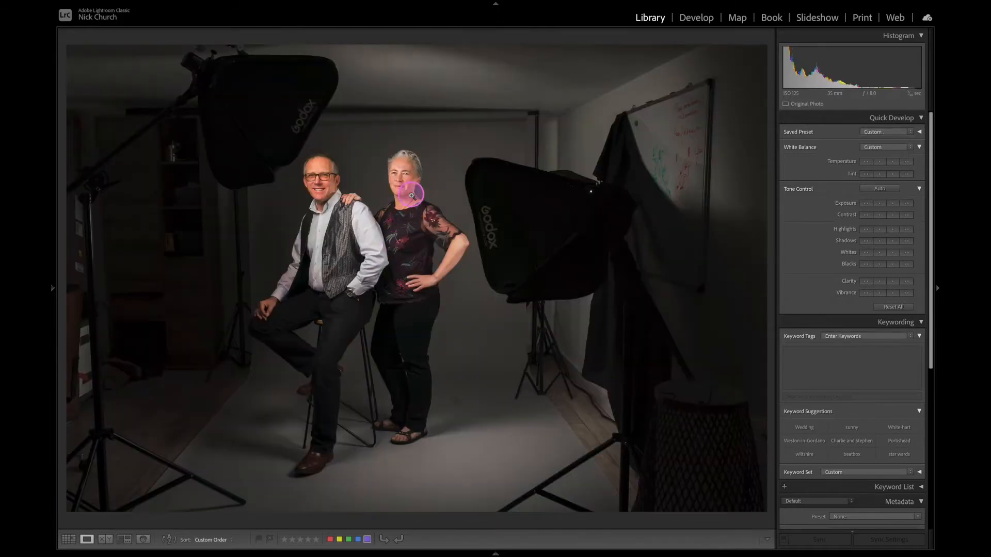
{"action": "left_click", "coordinate": [411, 195]}
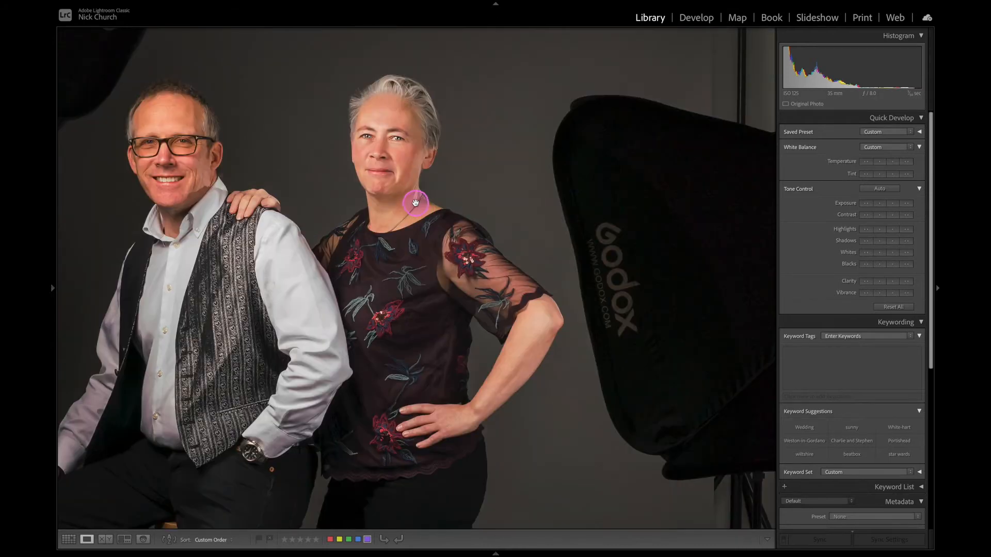
{"action": "left_click", "coordinate": [415, 203]}
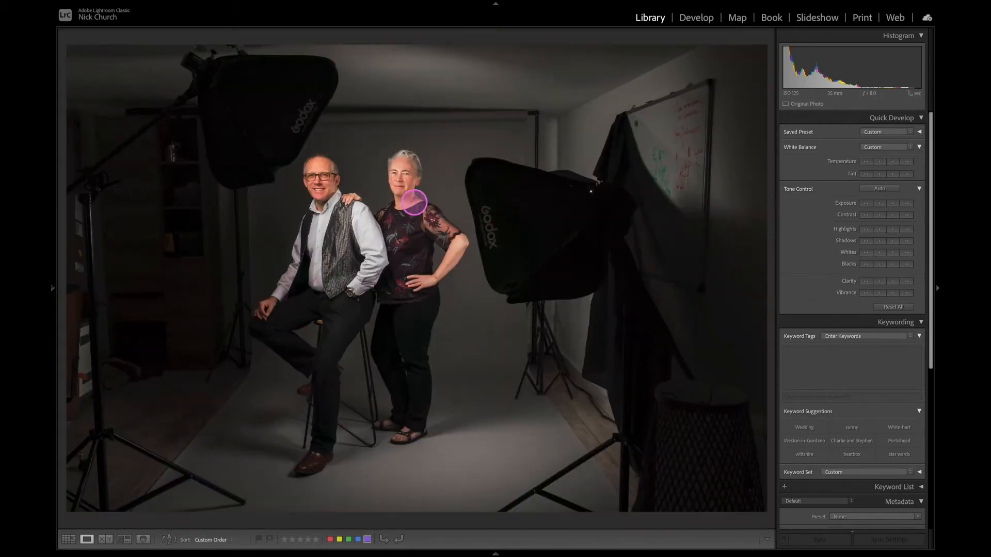
Compare the unedited and edited photos of the young man seated on the wooden crate, checking him up close.
{"action": "key", "text": "Left"}
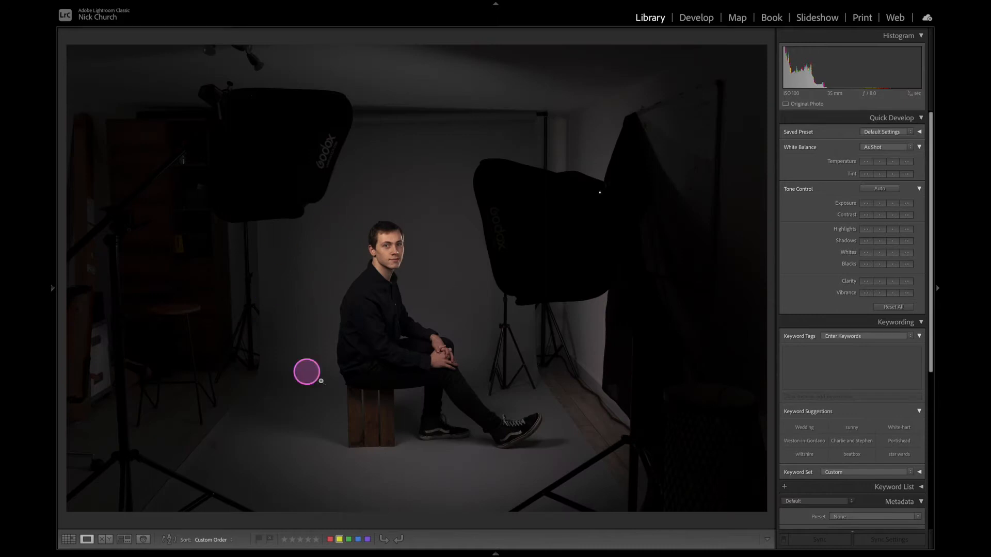
{"action": "key", "text": "Left"}
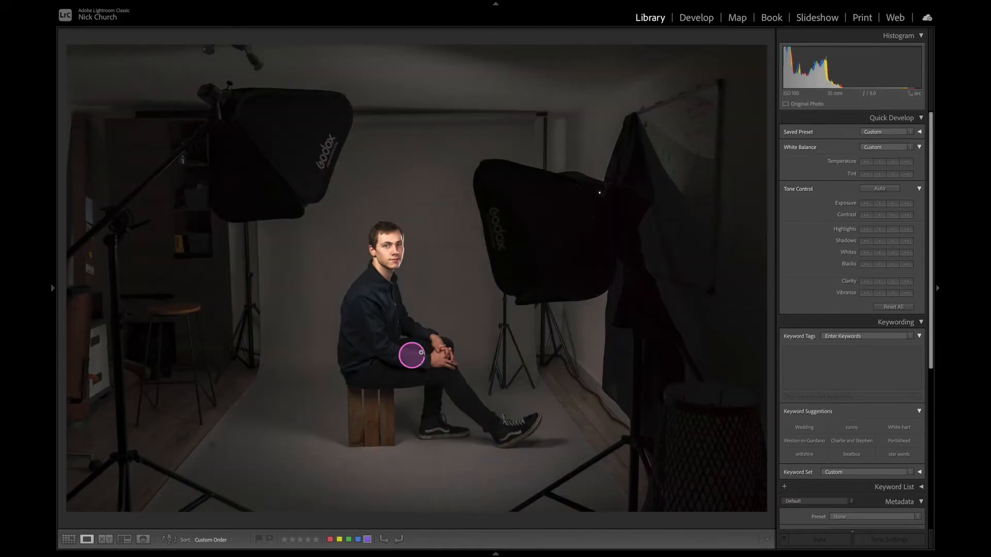
{"action": "key", "text": "Left"}
{"action": "key", "text": "Left"}
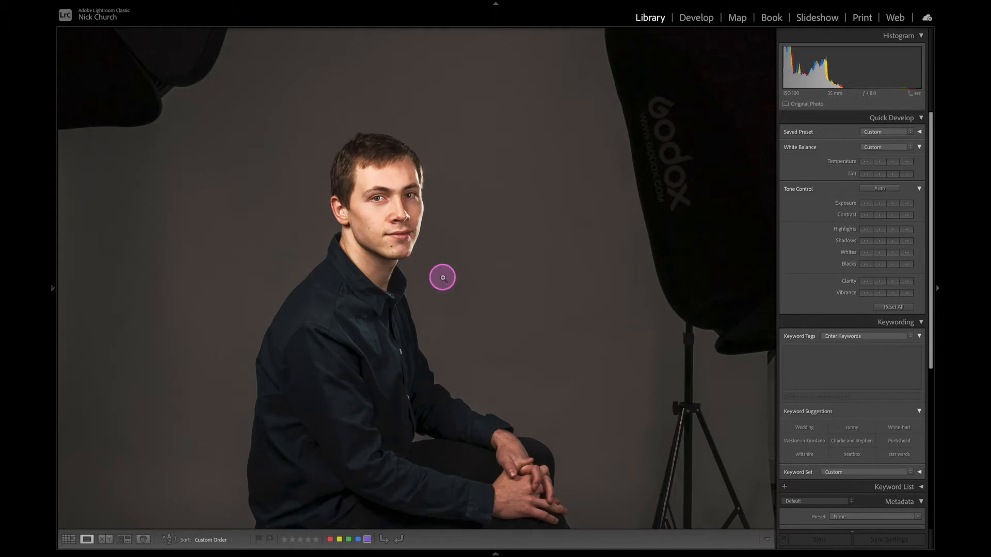
{"action": "left_click", "coordinate": [442, 278]}
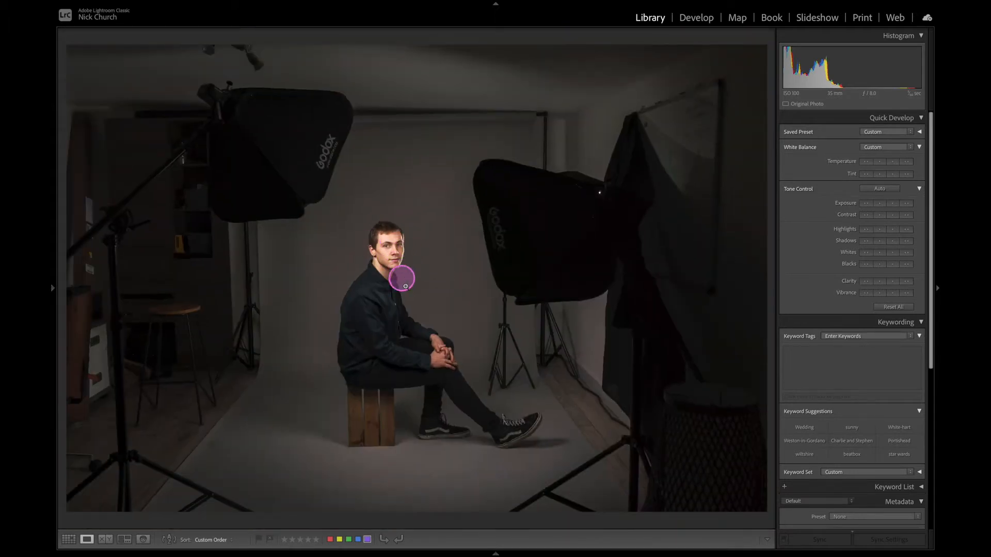
{"action": "key", "text": "Left"}
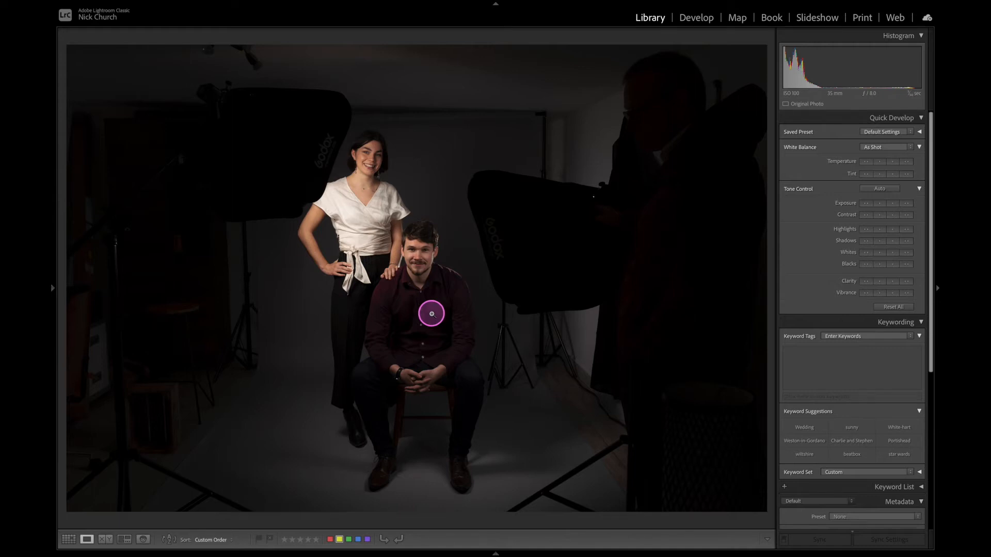
Review the unedited and edited photos of the young couple and the shot of the empty studio backdrop.
{"action": "key", "text": "ctrl+shift+v"}
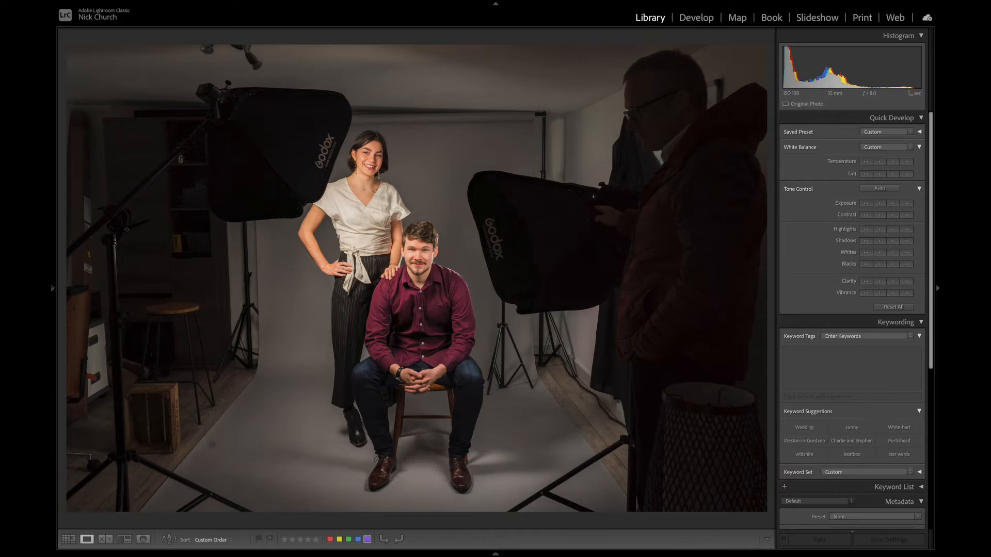
{"action": "key", "text": "Right"}
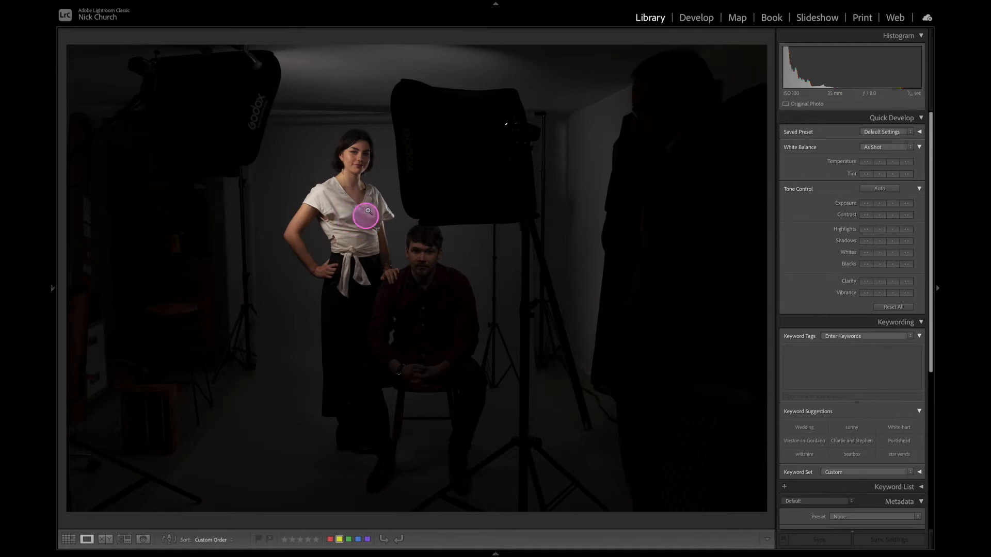
{"action": "key", "text": "Right"}
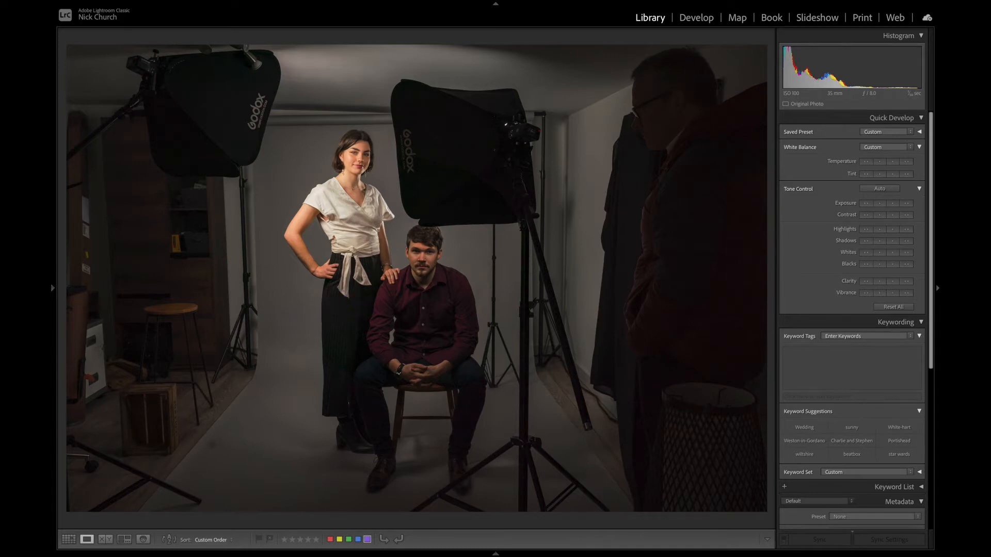
{"action": "key", "text": "Right"}
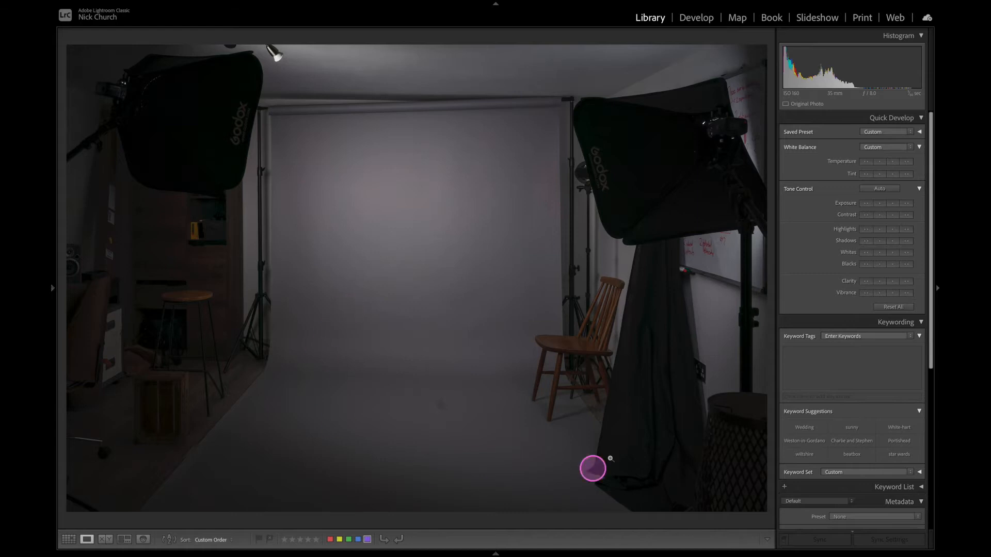
Switch to Photoshop and clone out the dark mark on the backdrop's floor in the empty studio shot.
{"action": "mouse_move", "coordinate": [50, 556]}
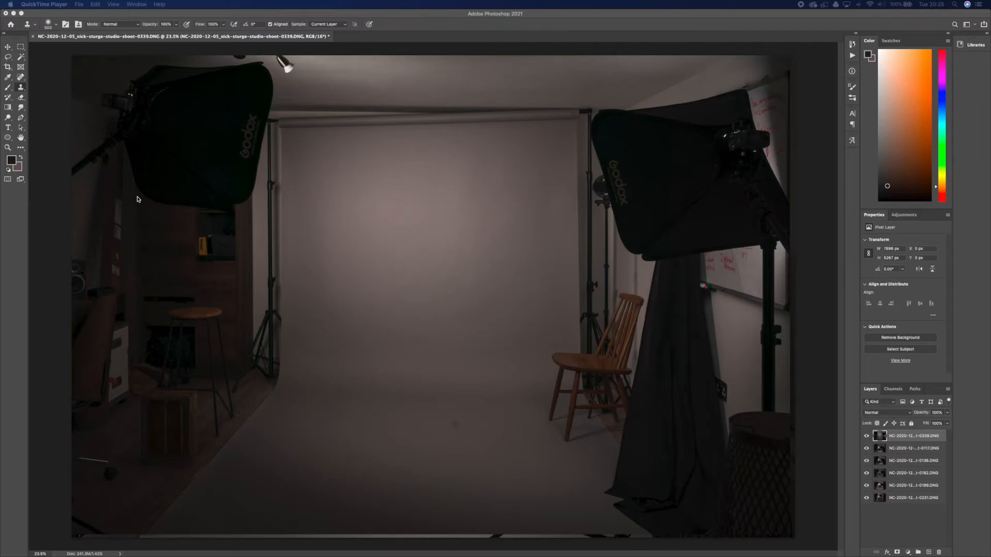
{"action": "left_click", "coordinate": [470, 440]}
{"action": "scroll", "coordinate": [467, 440], "scroll_direction": "up", "scroll_amount": 3}
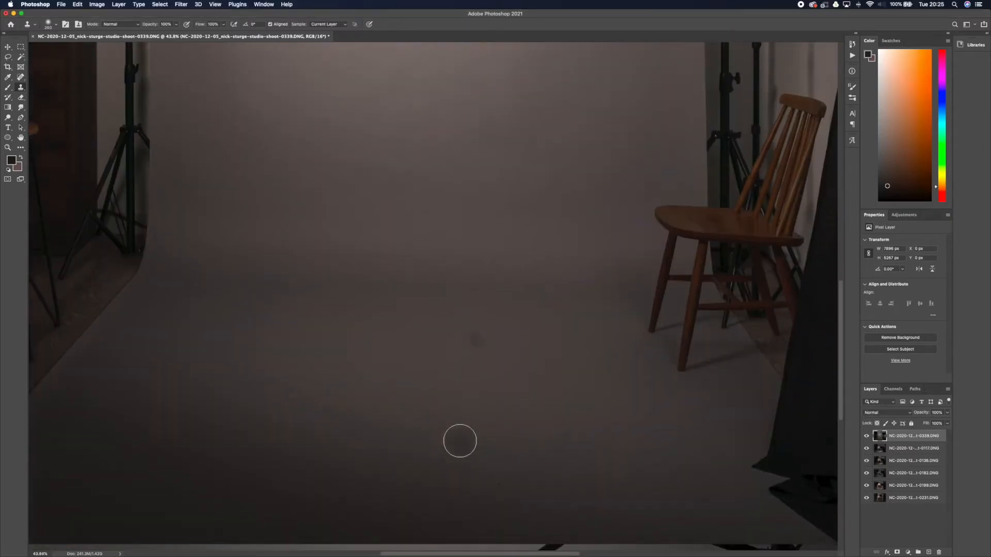
{"action": "left_click", "coordinate": [437, 342], "text": "alt"}
{"action": "left_click_drag", "start_coordinate": [467, 343], "coordinate": [469, 347]}
Clone out the small remaining spot on the lower backdrop floor and reduce the Clone Stamp brush size to 125.
{"action": "scroll", "coordinate": [361, 403], "scroll_direction": "down", "scroll_amount": 5}
{"action": "left_click", "coordinate": [496, 339], "text": "alt"}
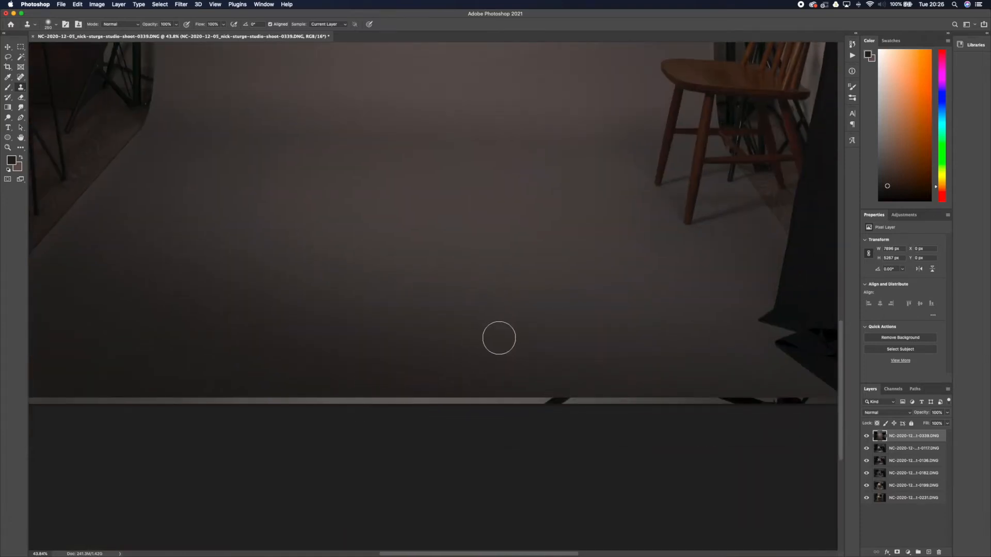
{"action": "key", "text": "bracketleft"}
{"action": "key", "text": "bracketleft"}
{"action": "key", "text": "bracketleft"}
{"action": "key", "text": "bracketleft"}
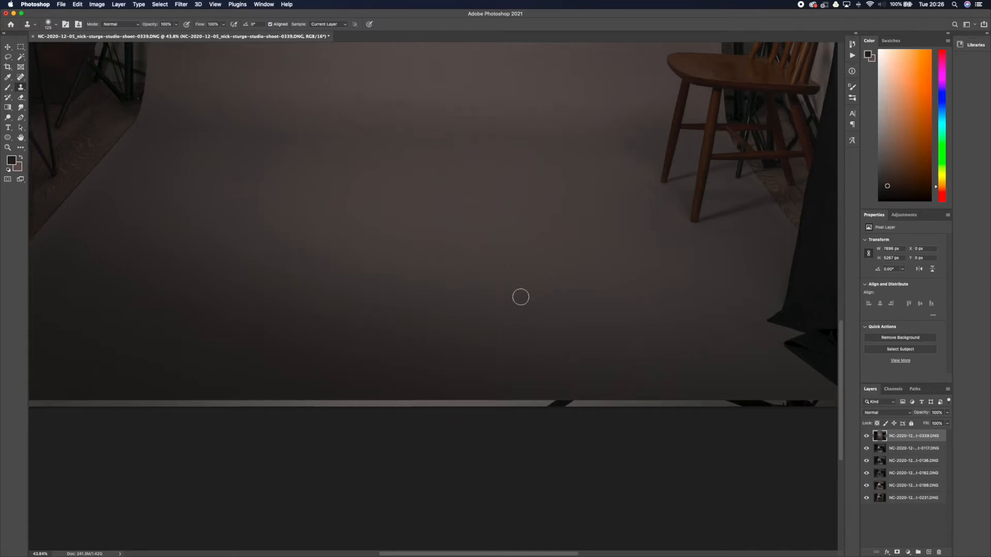
{"action": "scroll", "coordinate": [521, 294], "scroll_direction": "up", "scroll_amount": 5}
{"action": "scroll", "coordinate": [443, 355], "scroll_direction": "down", "scroll_amount": 10}
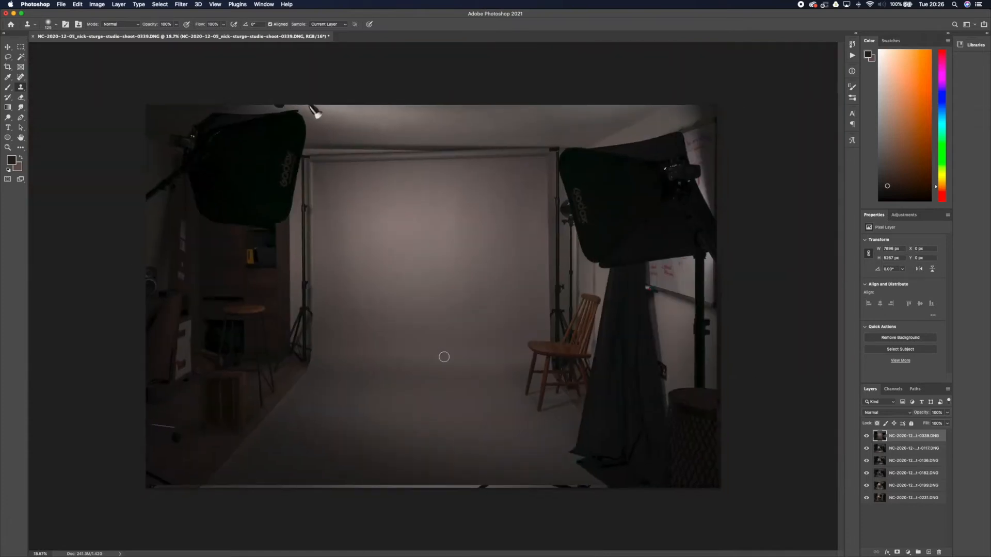
{"action": "scroll", "coordinate": [443, 355], "scroll_direction": "up", "scroll_amount": 2}
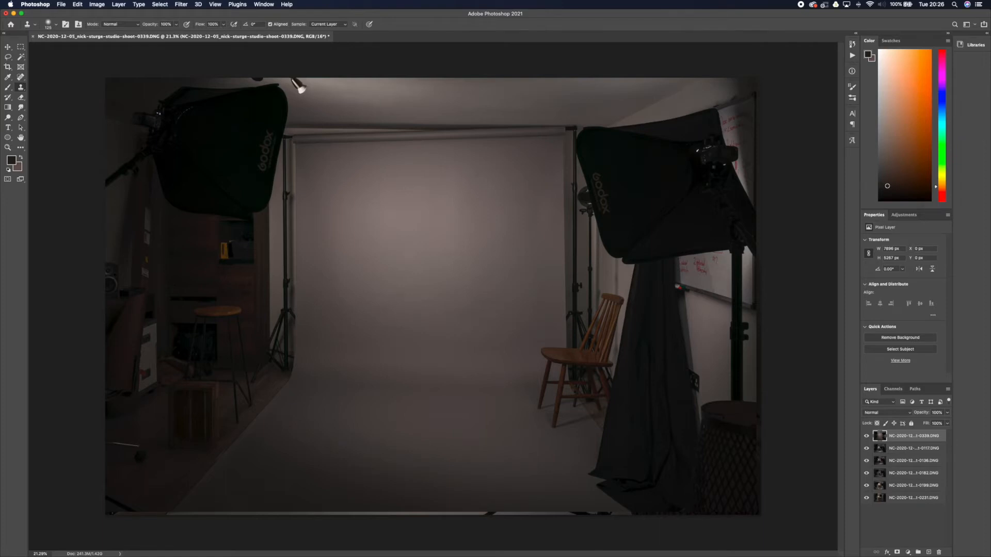
Select a full-height strip of the backdrop's left half, stretch it to the canvas's left edge, and deselect.
{"action": "left_click", "coordinate": [20, 47]}
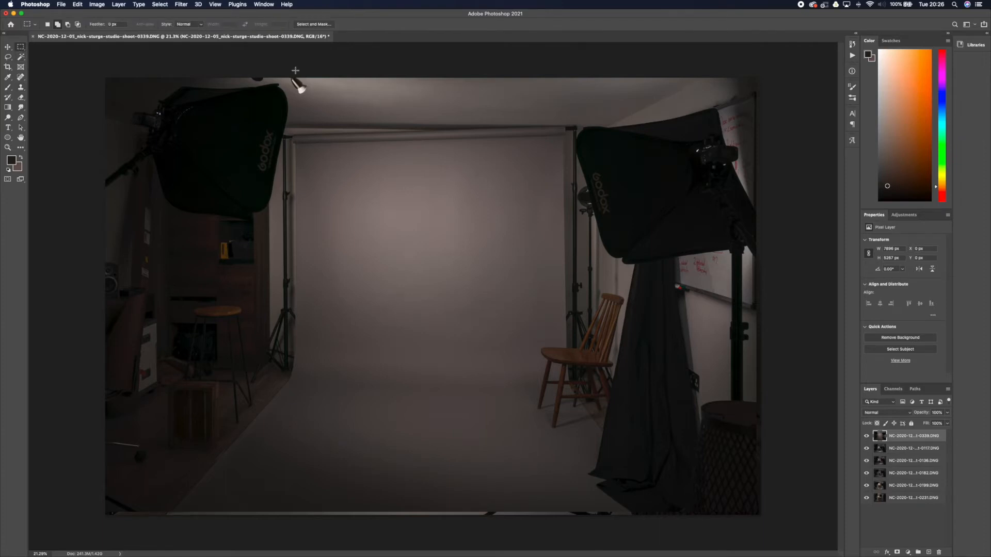
{"action": "left_click_drag", "start_coordinate": [295, 70], "coordinate": [458, 525]}
{"action": "key", "text": "ctrl+t"}
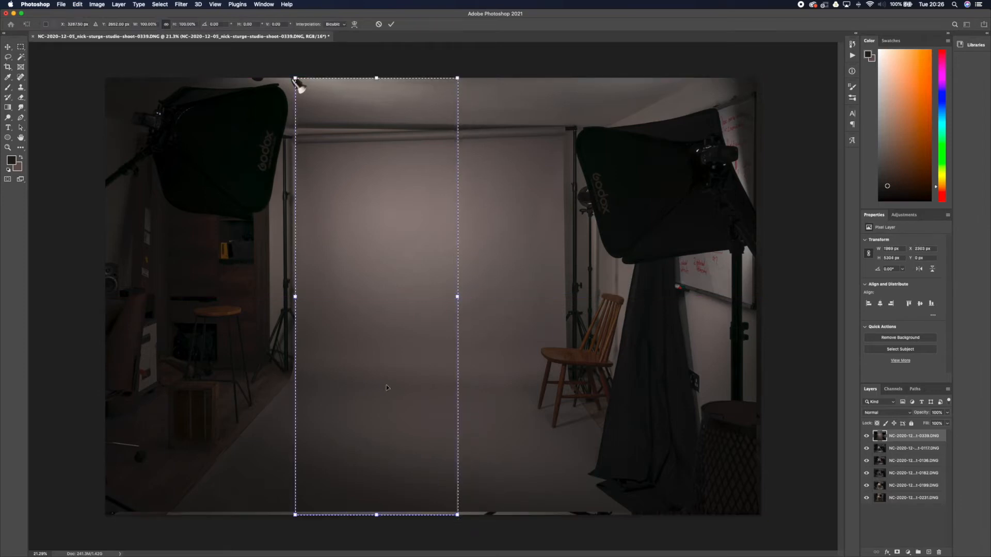
{"action": "left_click_drag", "start_coordinate": [295, 297], "coordinate": [107, 277]}
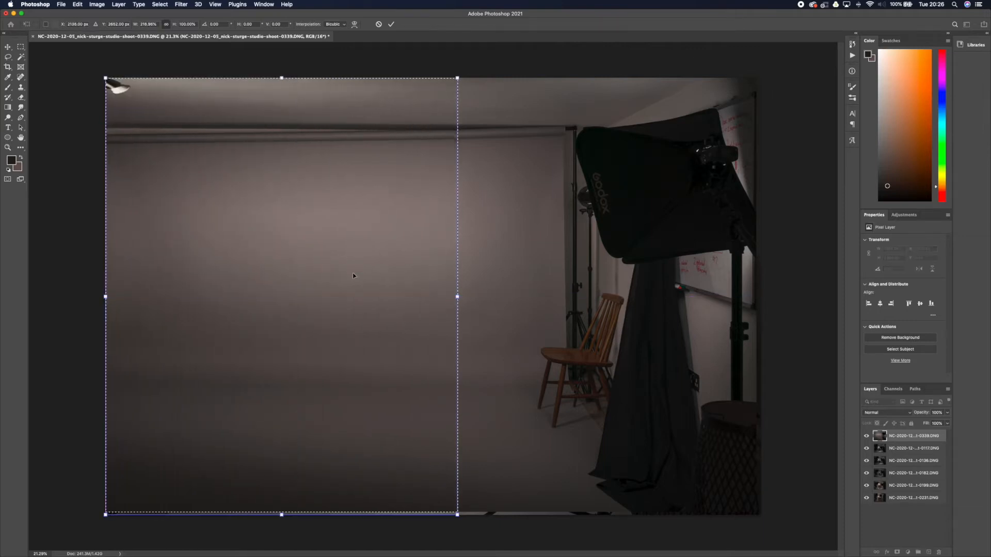
{"action": "key", "text": "Return"}
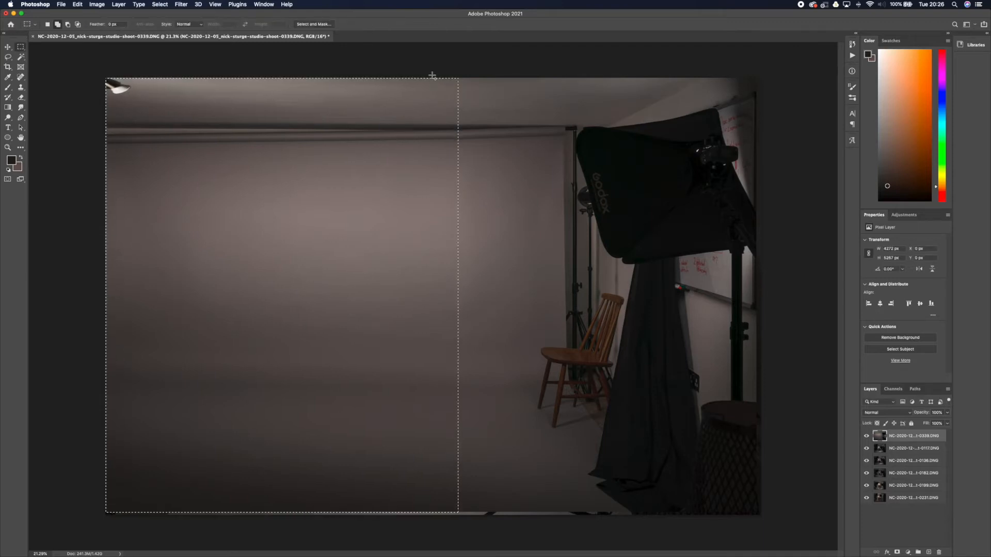
{"action": "key", "text": "super+d"}
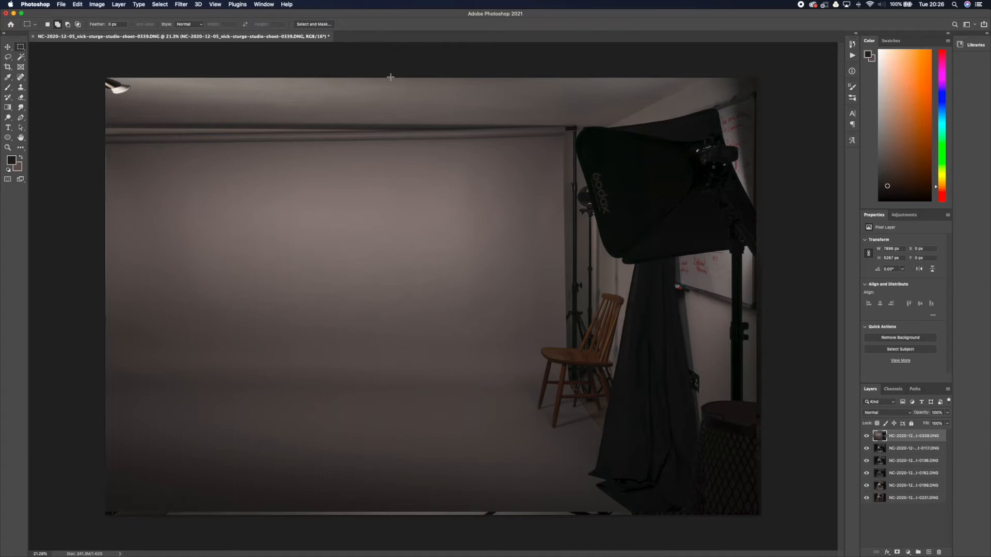
Stretch a full-height strip of clean backdrop to the canvas's right edge, covering the chair and lighting equipment.
{"action": "left_click_drag", "start_coordinate": [363, 76], "coordinate": [535, 530]}
{"action": "key", "text": "super+t"}
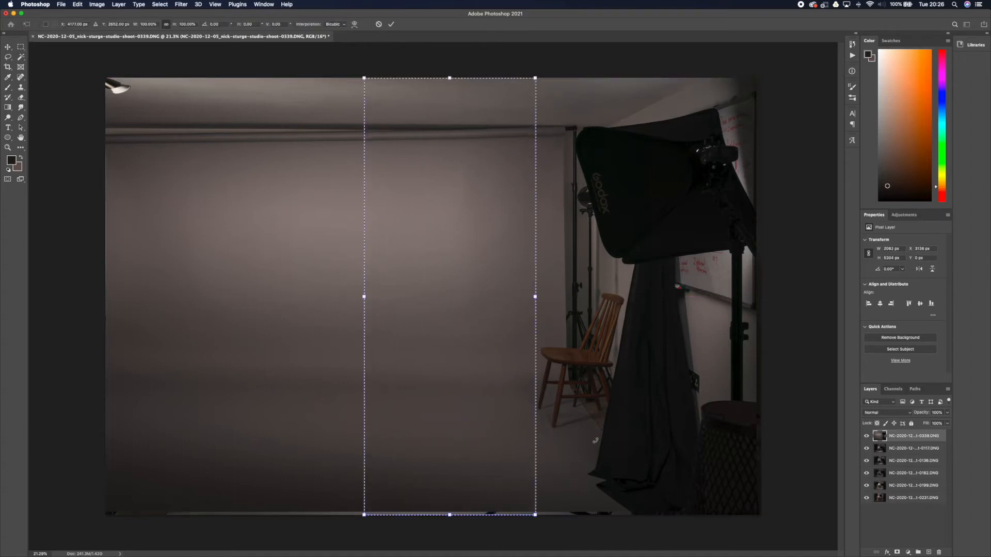
{"action": "left_click_drag", "start_coordinate": [535, 315], "coordinate": [762, 316]}
{"action": "key", "text": "Return"}
Stretch a full-height backdrop strip beside the ceiling lamp to the canvas's left edge so it covers the lamp.
{"action": "left_click_drag", "start_coordinate": [136, 77], "coordinate": [309, 515]}
{"action": "key", "text": "super+t"}
{"action": "key", "text": "super+d"}
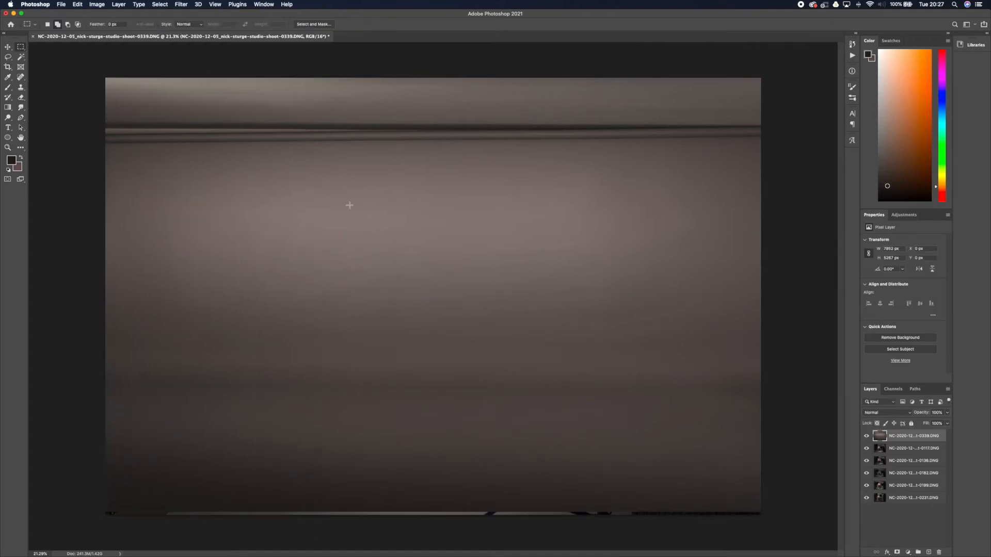
Stretch a full-width band of the upper backdrop to the canvas's top edge, covering the ceiling and the backdrop rail.
{"action": "left_click_drag", "start_coordinate": [98, 164], "coordinate": [809, 353]}
{"action": "key", "text": "super+t"}
{"action": "left_click_drag", "start_coordinate": [438, 157], "coordinate": [438, 70]}
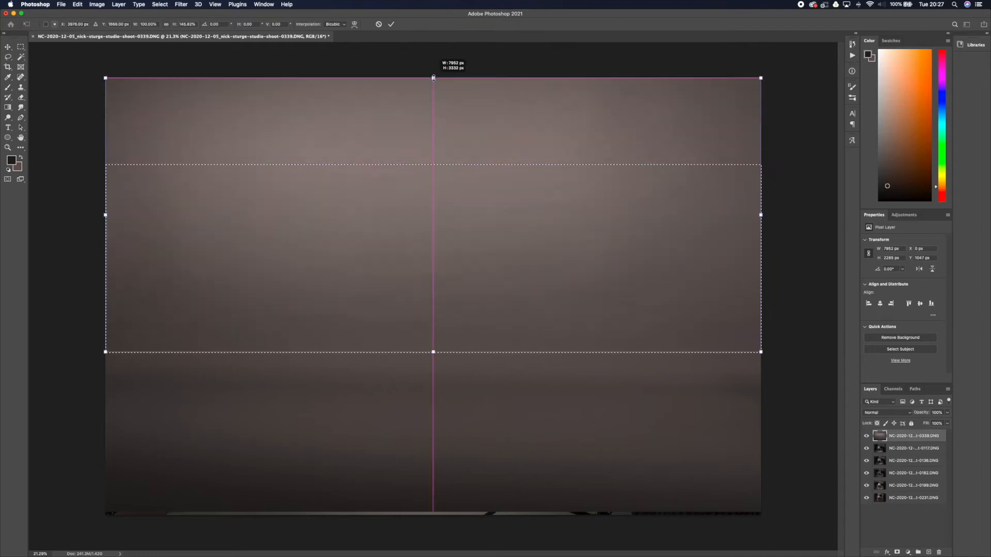
{"action": "key", "text": "Return"}
Stretch a full-width band of the floor to the canvas's bottom edge, covering the leftover strip, and deselect.
{"action": "left_click_drag", "start_coordinate": [95, 402], "coordinate": [790, 499]}
{"action": "key", "text": "ctrl+t"}
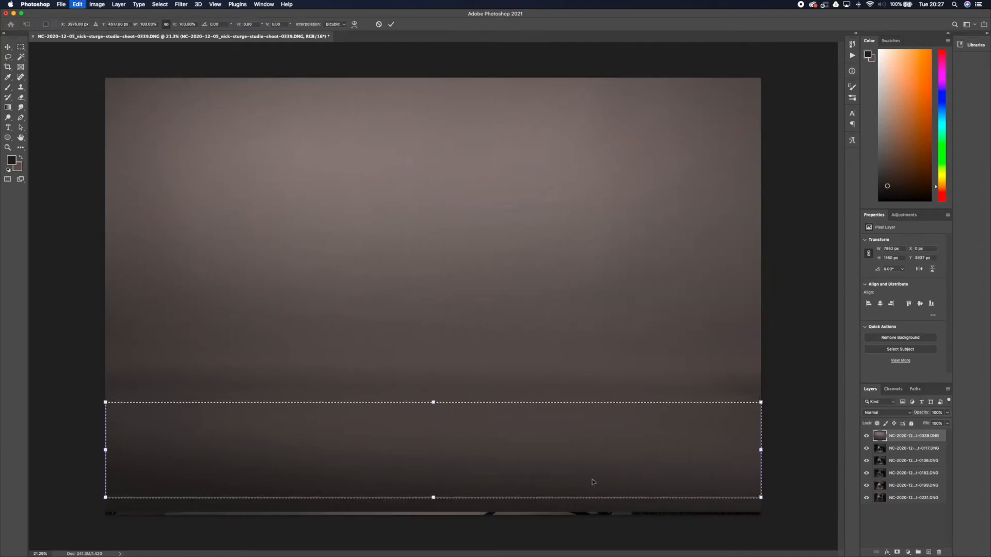
{"action": "left_click_drag", "start_coordinate": [434, 499], "coordinate": [433, 515]}
{"action": "key", "text": "Return"}
{"action": "left_click", "coordinate": [780, 390]}
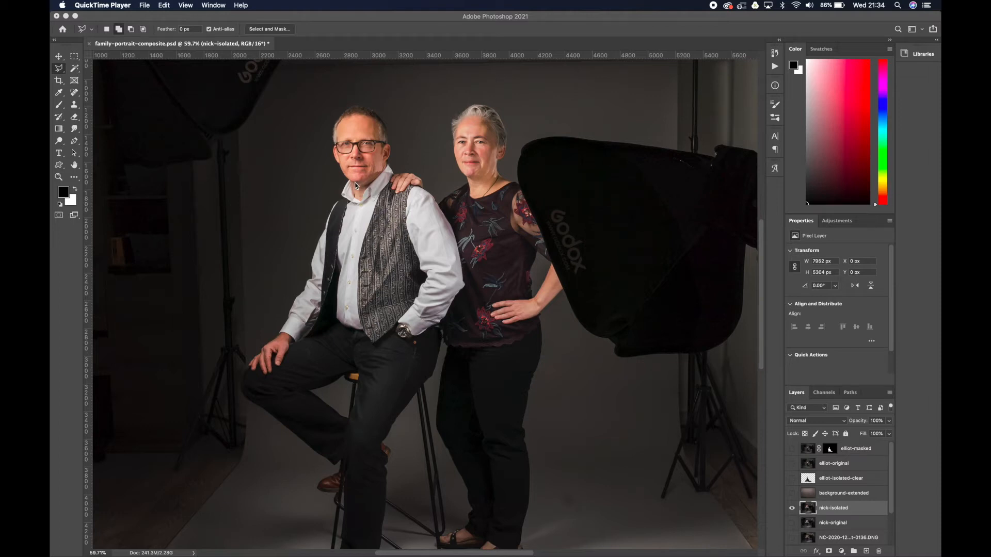
Begin a Magnetic Lasso outline of the seated man, tracing from his glasses down his face to the shirt collar.
{"action": "left_click", "coordinate": [374, 166]}
{"action": "scroll", "coordinate": [375, 166], "scroll_direction": "up", "scroll_amount": 5}
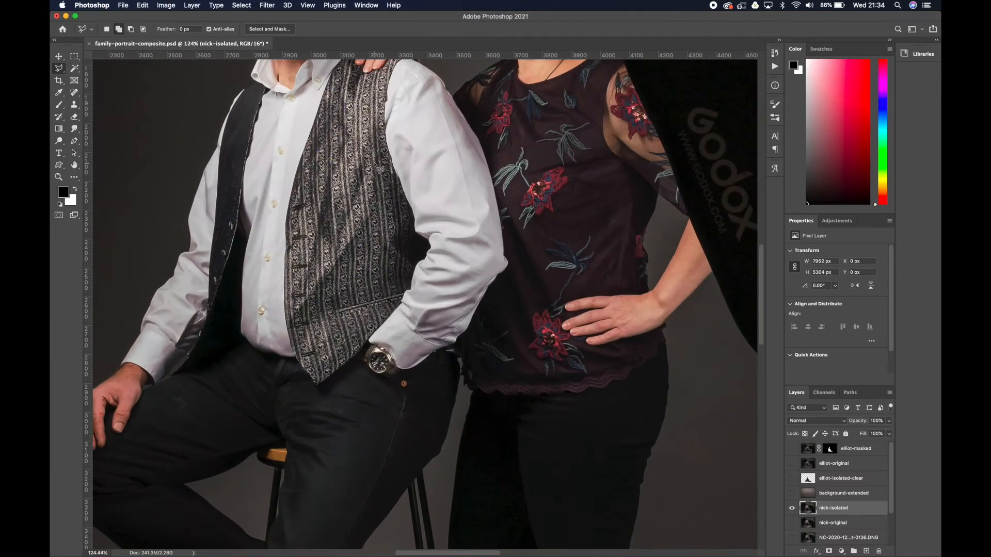
{"action": "scroll", "coordinate": [375, 166], "scroll_direction": "up", "scroll_amount": 5}
{"action": "scroll", "coordinate": [375, 166], "scroll_direction": "left", "scroll_amount": 2}
{"action": "scroll", "coordinate": [379, 152], "scroll_direction": "up", "scroll_amount": 5}
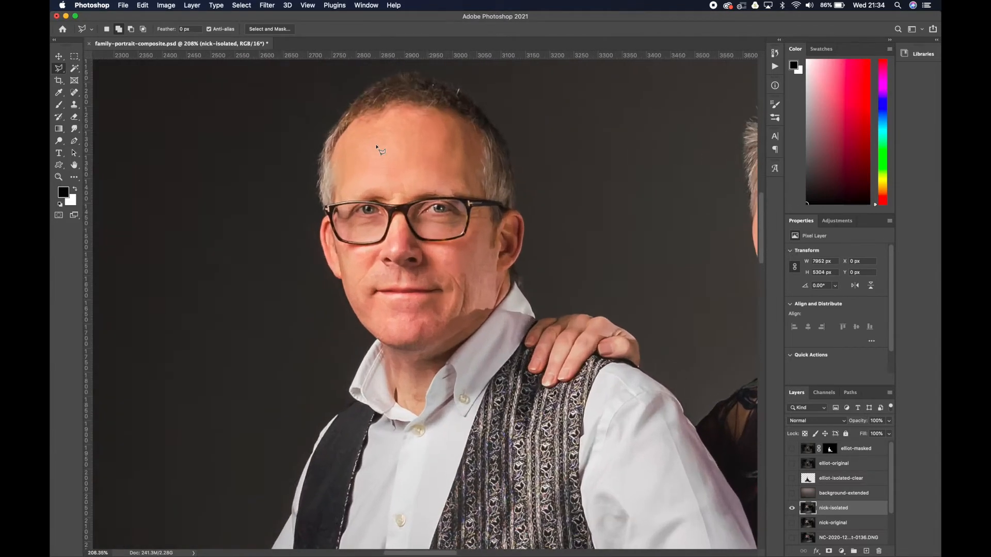
{"action": "left_click", "coordinate": [60, 71]}
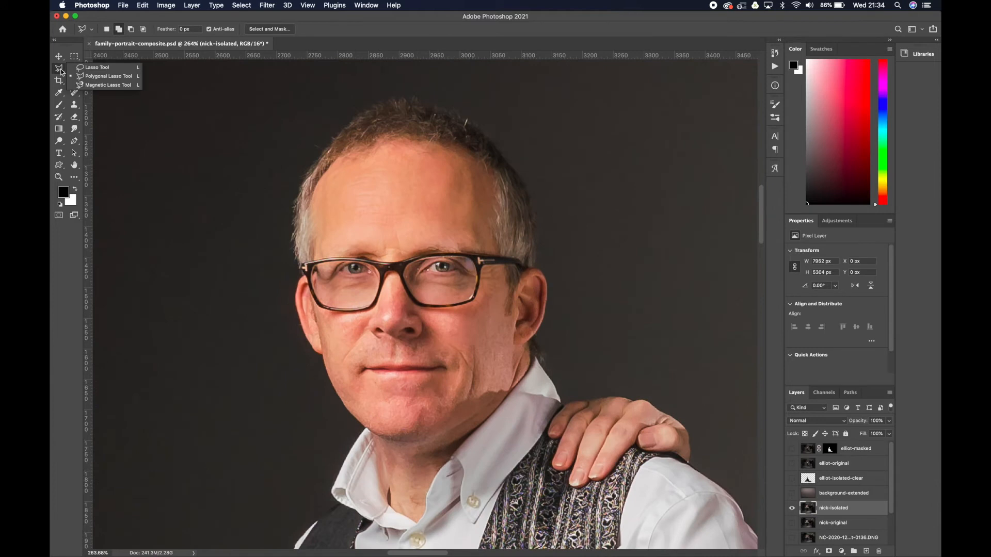
{"action": "left_click", "coordinate": [100, 91]}
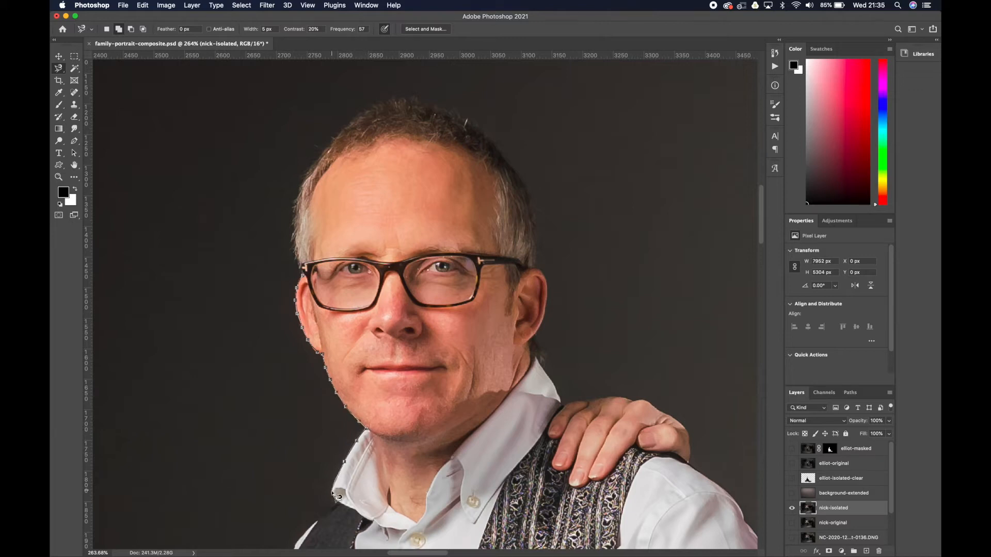
{"action": "mouse_move", "coordinate": [345, 511]}
{"action": "left_mouse_down"}
{"action": "mouse_move", "coordinate": [505, 158]}
{"action": "mouse_move", "coordinate": [467, 183]}
{"action": "mouse_move", "coordinate": [425, 268]}
{"action": "left_mouse_up"}
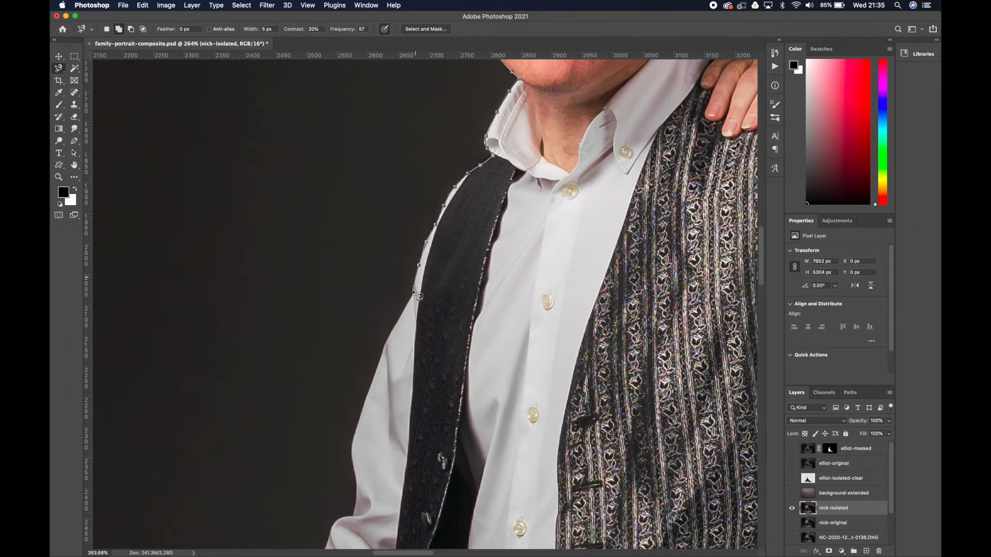
Continue the outline along the waistcoat shoulder and down the shirt sleeve and cuff to the hand on his knee.
{"action": "left_click_drag", "start_coordinate": [381, 356], "coordinate": [365, 405]}
{"action": "left_click_drag", "start_coordinate": [354, 443], "coordinate": [408, 336]}
{"action": "key", "text": "BackSpace"}
{"action": "scroll", "coordinate": [341, 529], "scroll_direction": "down", "scroll_amount": 5}
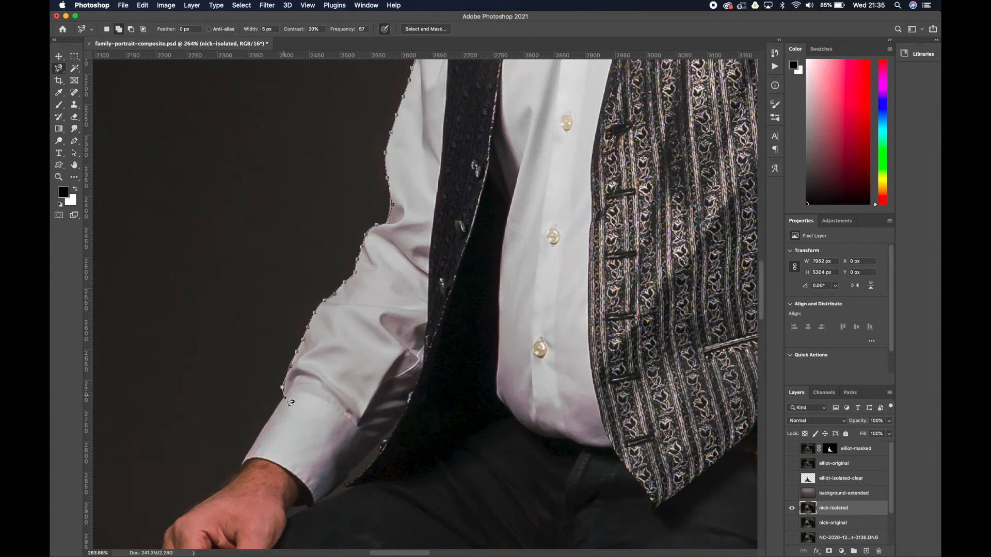
{"action": "scroll", "coordinate": [242, 480], "scroll_direction": "down", "scroll_amount": 5}
{"action": "scroll", "coordinate": [242, 480], "scroll_direction": "left", "scroll_amount": 5}
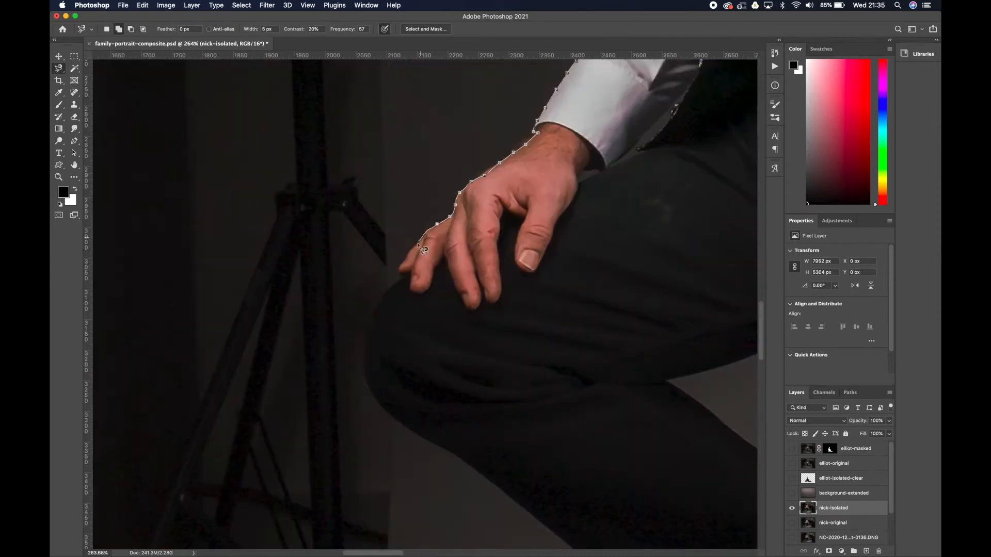
Continue the outline around the hand and knee and along the lower trouser leg to the raised brown shoe.
{"action": "scroll", "coordinate": [362, 258], "scroll_direction": "down", "scroll_amount": 3}
{"action": "scroll", "coordinate": [362, 258], "scroll_direction": "right", "scroll_amount": 1}
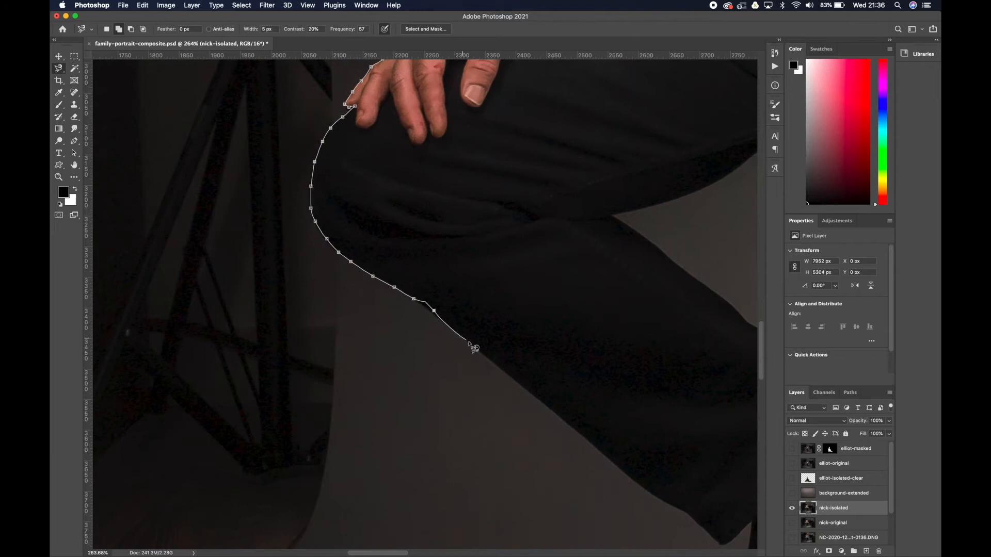
{"action": "scroll", "coordinate": [717, 537], "scroll_direction": "down", "scroll_amount": 5}
{"action": "scroll", "coordinate": [718, 537], "scroll_direction": "right", "scroll_amount": 6}
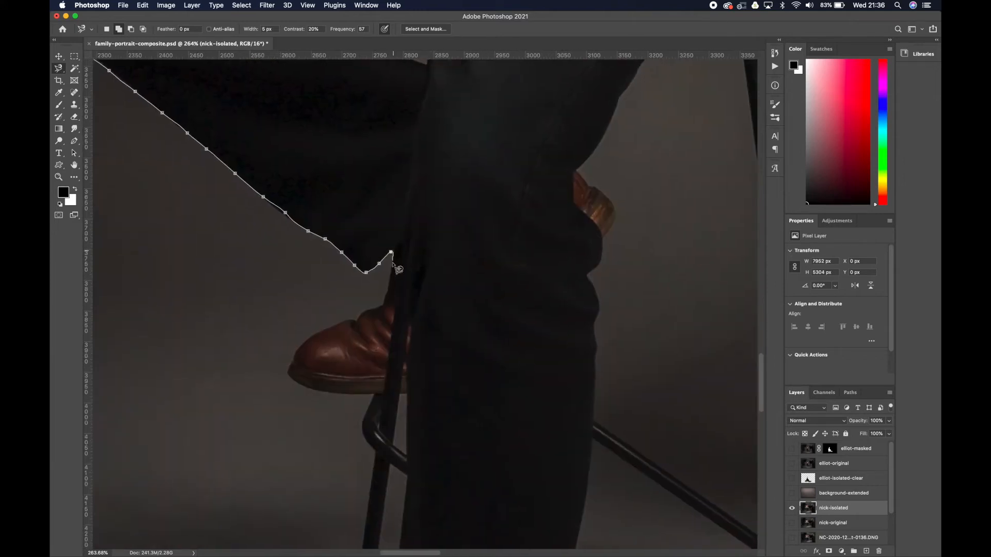
{"action": "scroll", "coordinate": [379, 454], "scroll_direction": "down", "scroll_amount": 10}
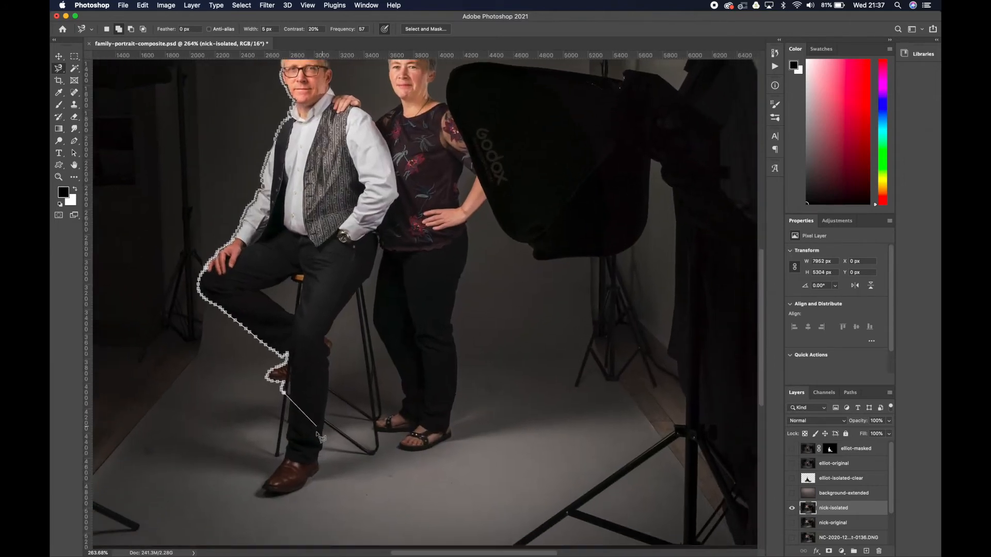
Extend the outline around the front stool leg, the standing trouser leg and shoe, and the stool's lower frame.
{"action": "scroll", "coordinate": [320, 438], "scroll_direction": "down", "scroll_amount": 2}
{"action": "scroll", "coordinate": [325, 429], "scroll_direction": "up", "scroll_amount": 5}
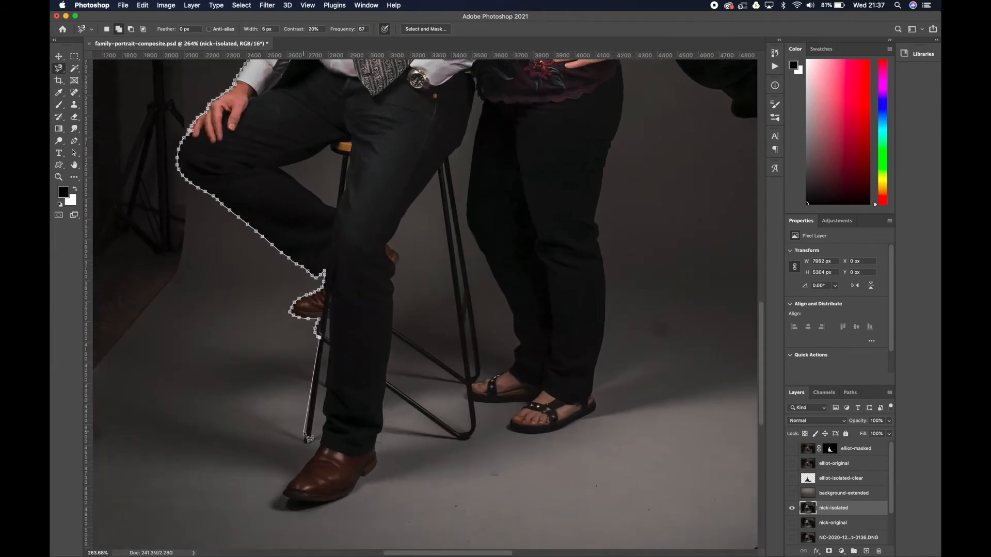
{"action": "scroll", "coordinate": [308, 439], "scroll_direction": "down", "scroll_amount": 2}
{"action": "scroll", "coordinate": [315, 418], "scroll_direction": "up", "scroll_amount": 5}
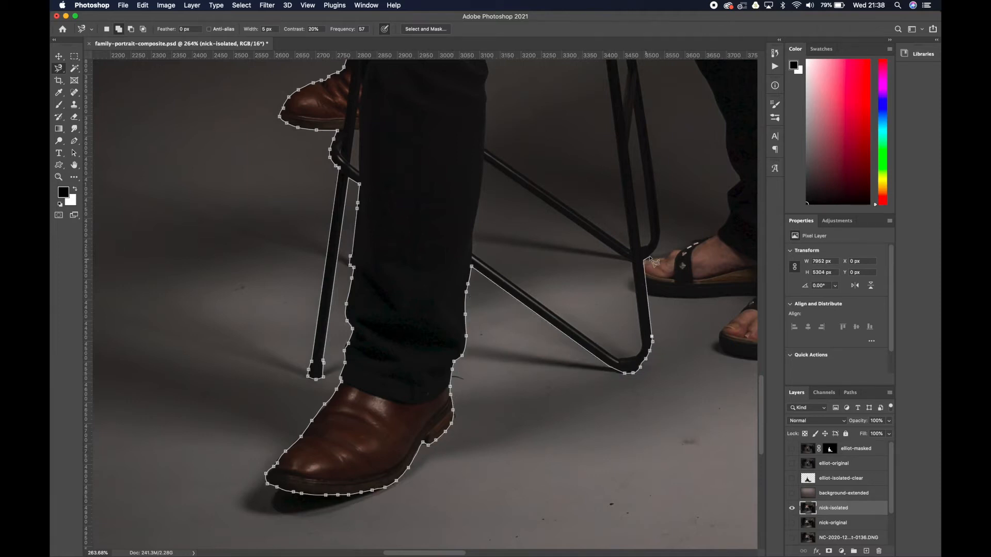
{"action": "scroll", "coordinate": [662, 232], "scroll_direction": "up", "scroll_amount": 2}
{"action": "scroll", "coordinate": [661, 232], "scroll_direction": "down", "scroll_amount": 4}
Carry the outline up the stool's rear legs, the hip, elbow and sleeve, and around the hand on his shoulder to the ear.
{"action": "left_click_drag", "start_coordinate": [662, 232], "coordinate": [564, 415]}
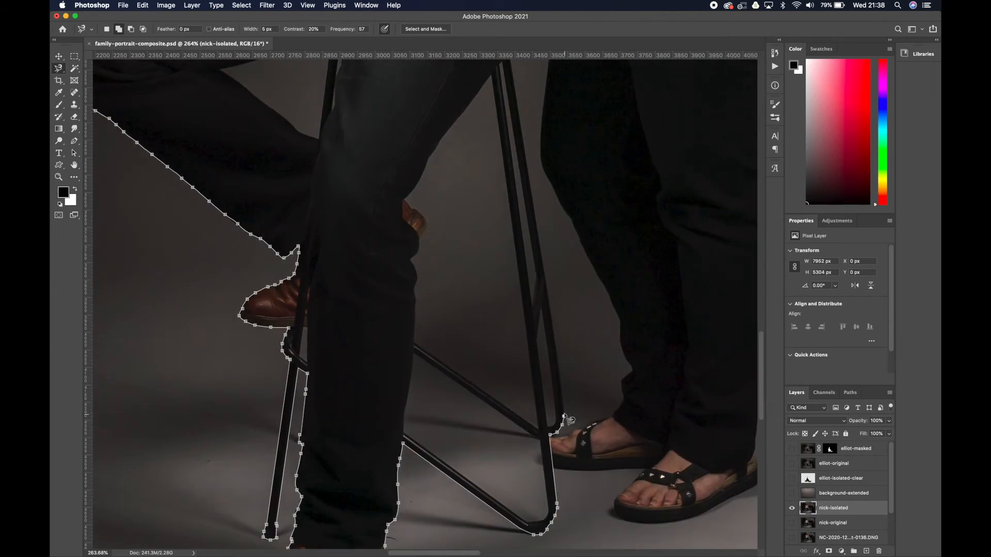
{"action": "left_click_drag", "start_coordinate": [511, 68], "coordinate": [523, 241]}
{"action": "left_click_drag", "start_coordinate": [563, 77], "coordinate": [506, 316]}
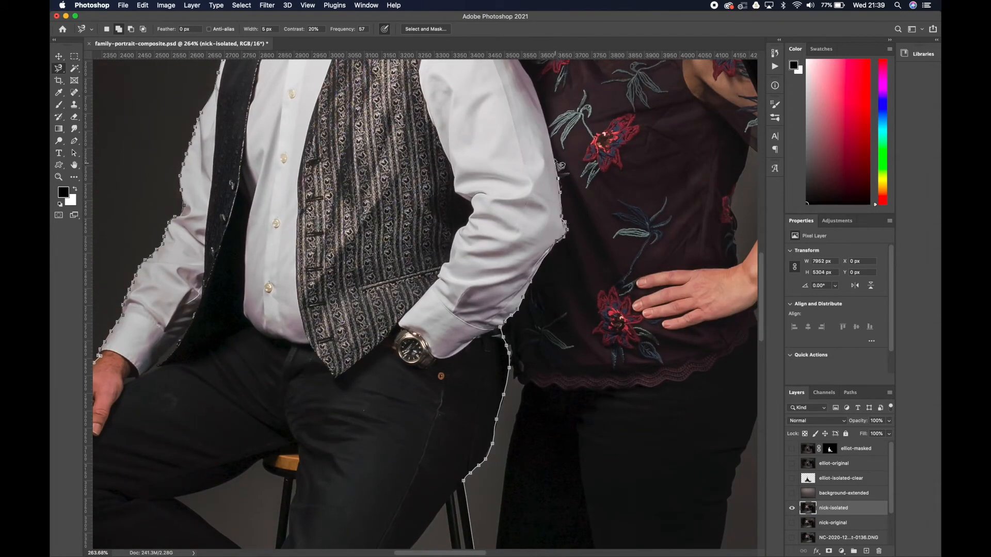
{"action": "left_click_drag", "start_coordinate": [555, 161], "coordinate": [558, 289]}
{"action": "left_click_drag", "start_coordinate": [476, 125], "coordinate": [477, 305]}
{"action": "scroll", "coordinate": [477, 305], "scroll_direction": "up", "scroll_amount": 3}
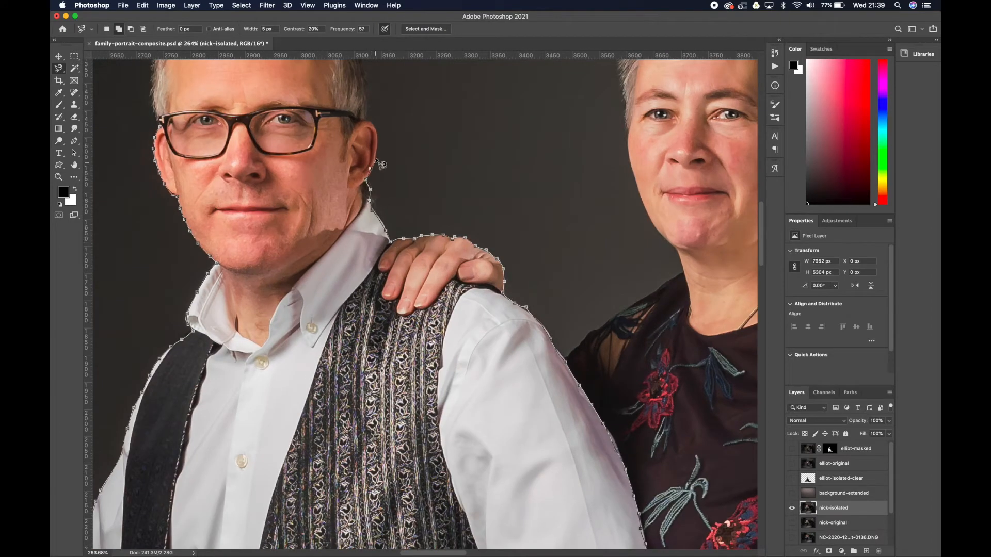
Trace loosely around the outside of the man's hair and close the outline into a selection.
{"action": "left_click_drag", "start_coordinate": [372, 118], "coordinate": [469, 290]}
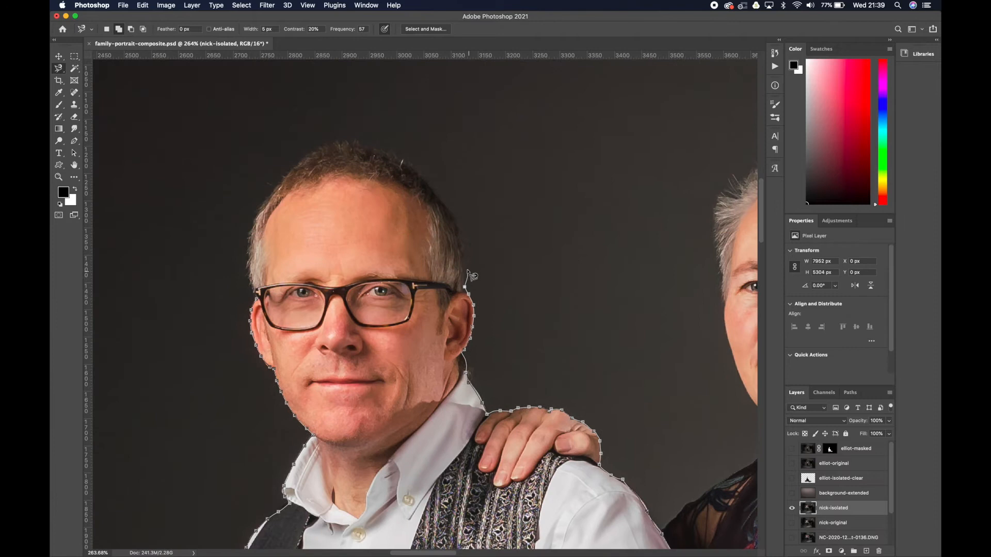
{"action": "key", "text": "XF86MonBrightnessUp"}
{"action": "key", "text": "XF86MonBrightnessUp"}
{"action": "key", "text": "XF86MonBrightnessUp"}
{"action": "key", "text": "XF86MonBrightnessUp"}
{"action": "key", "text": "XF86MonBrightnessUp"}
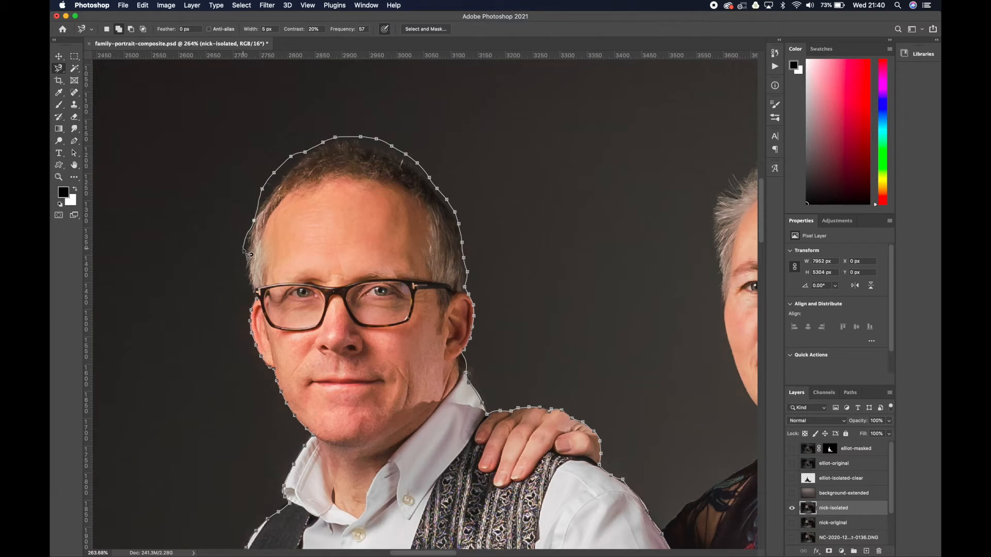
{"action": "key", "text": "Escape"}
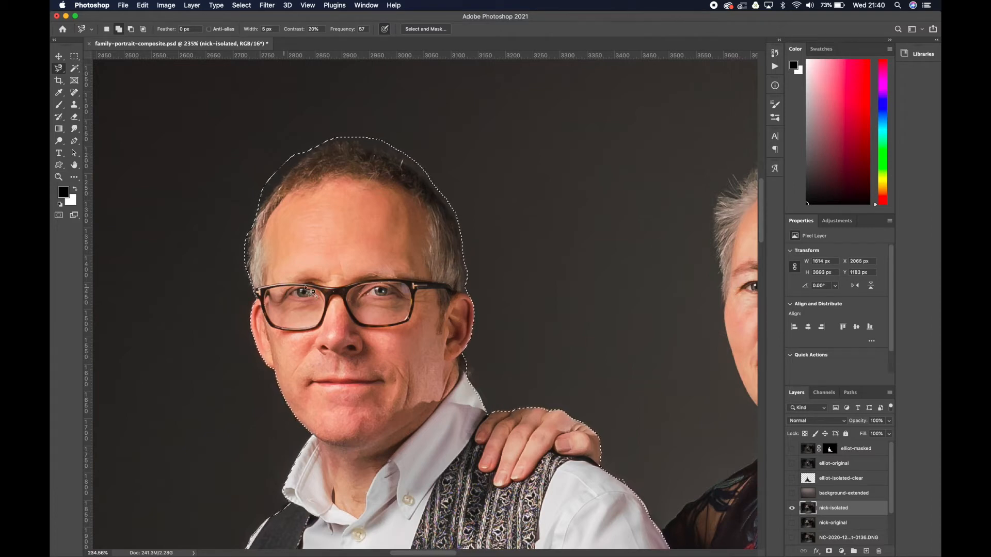
Add a layer mask to the seated man's layer from the selection and save the document.
{"action": "left_click", "coordinate": [830, 551]}
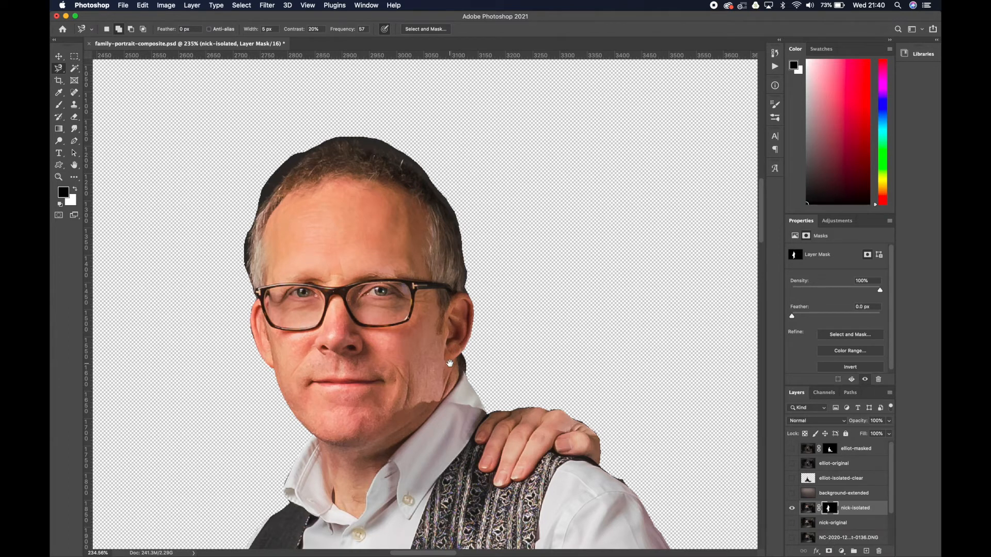
{"action": "left_click_drag", "start_coordinate": [447, 362], "coordinate": [445, 137]}
{"action": "left_click_drag", "start_coordinate": [441, 355], "coordinate": [439, 94]}
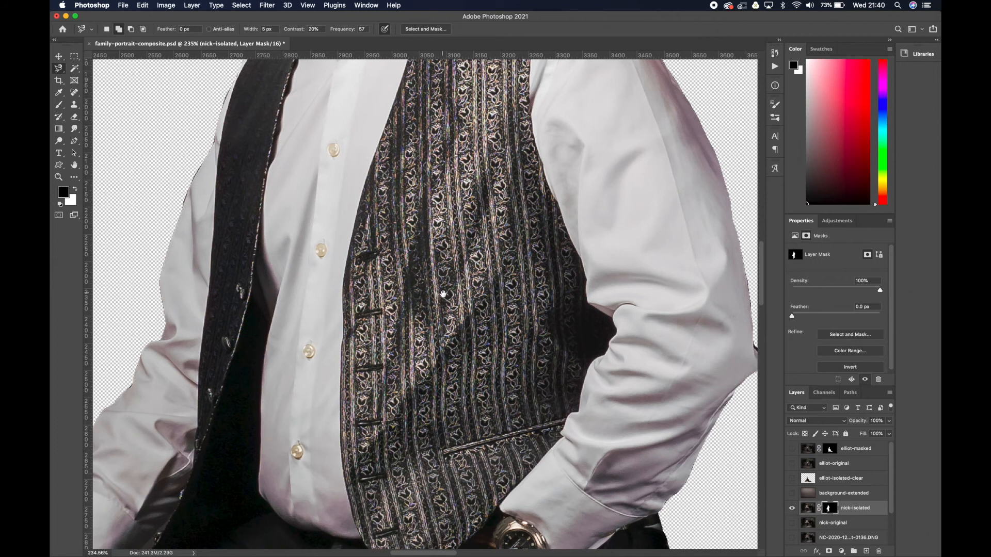
{"action": "key", "text": "super+minus"}
{"action": "key", "text": "super+minus"}
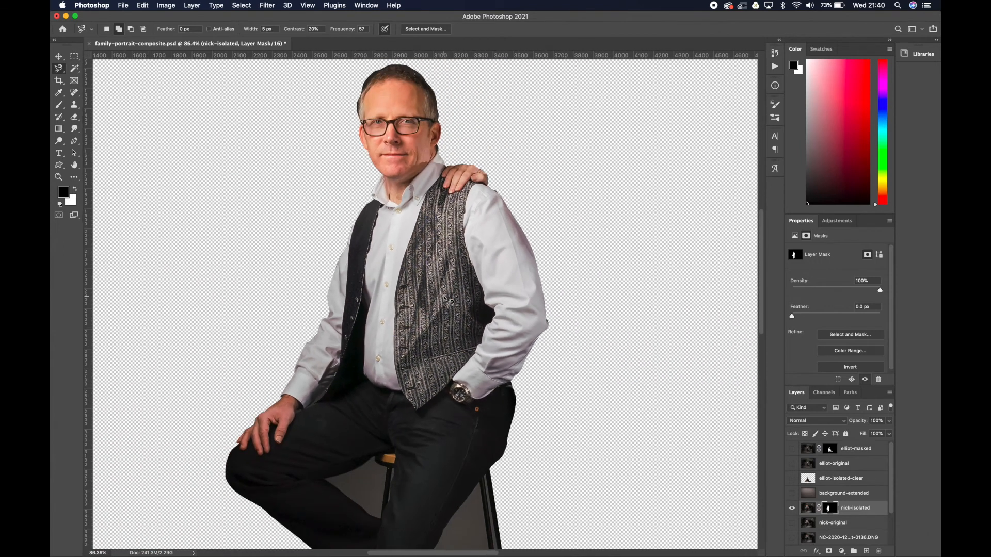
{"action": "key", "text": "super+0"}
{"action": "left_click_drag", "start_coordinate": [445, 297], "coordinate": [439, 187]}
{"action": "left_click", "coordinate": [122, 5]}
{"action": "left_click", "coordinate": [132, 100]}
Select the backdrop gap enclosed by the bent leg, the thigh and the stool with the Magnetic Lasso.
{"action": "key", "text": "super+plus"}
{"action": "key", "text": "super+plus"}
{"action": "key", "text": "super+plus"}
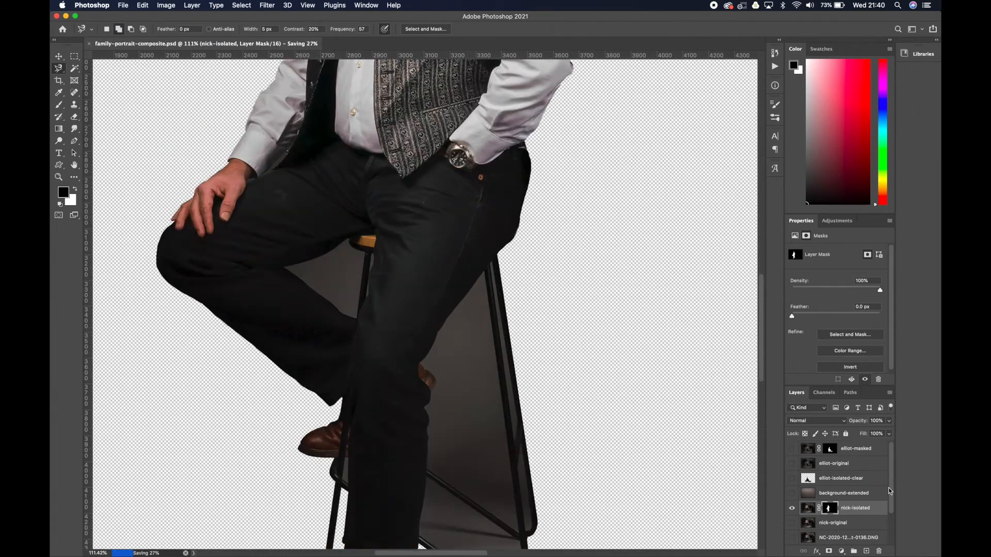
{"action": "key", "text": "super+plus"}
{"action": "left_click", "coordinate": [163, 235]}
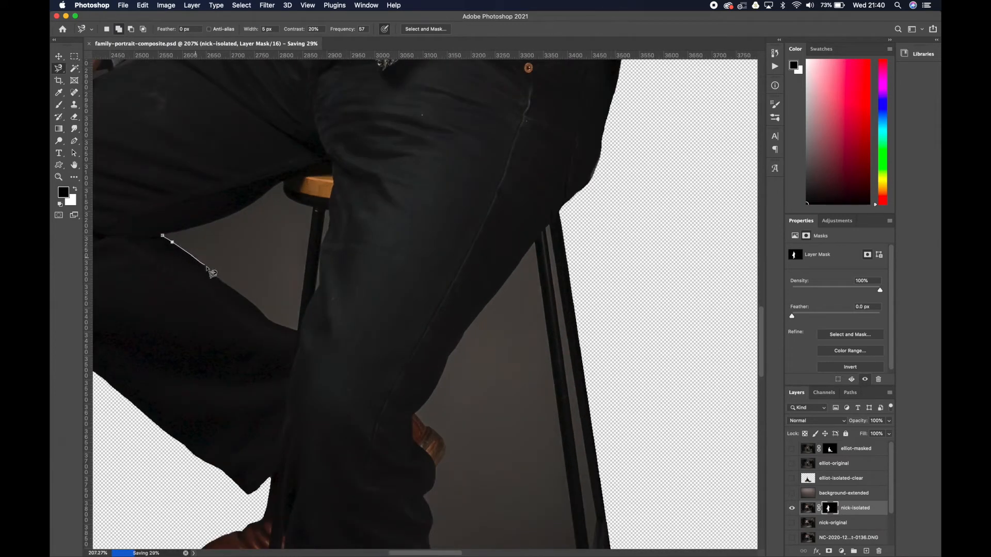
{"action": "left_click", "coordinate": [297, 329]}
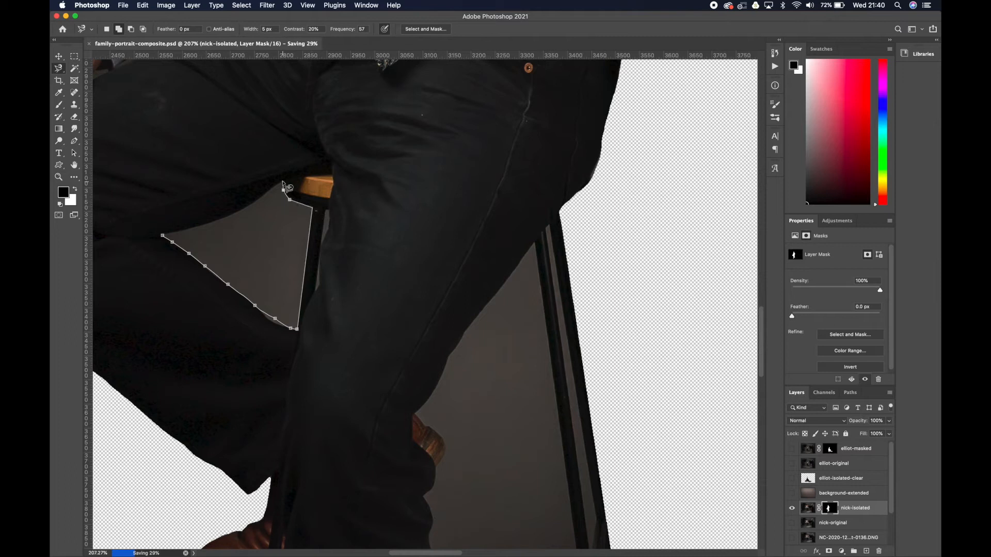
{"action": "left_click", "coordinate": [164, 236]}
Fill the selected gap on the layer mask with black in Normal mode at 100% opacity.
{"action": "key", "text": "super+BackSpace"}
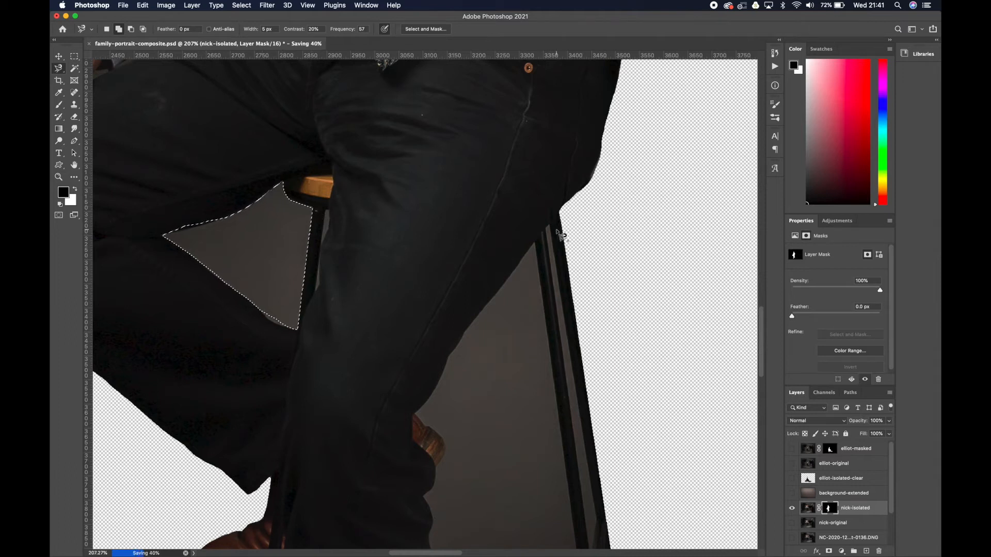
{"action": "left_click", "coordinate": [143, 5]}
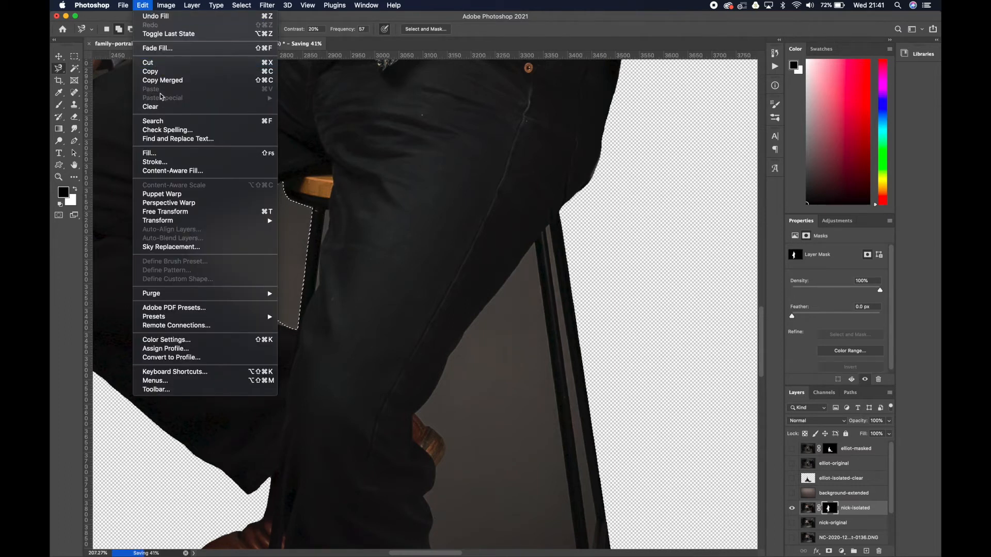
{"action": "left_click", "coordinate": [160, 153]}
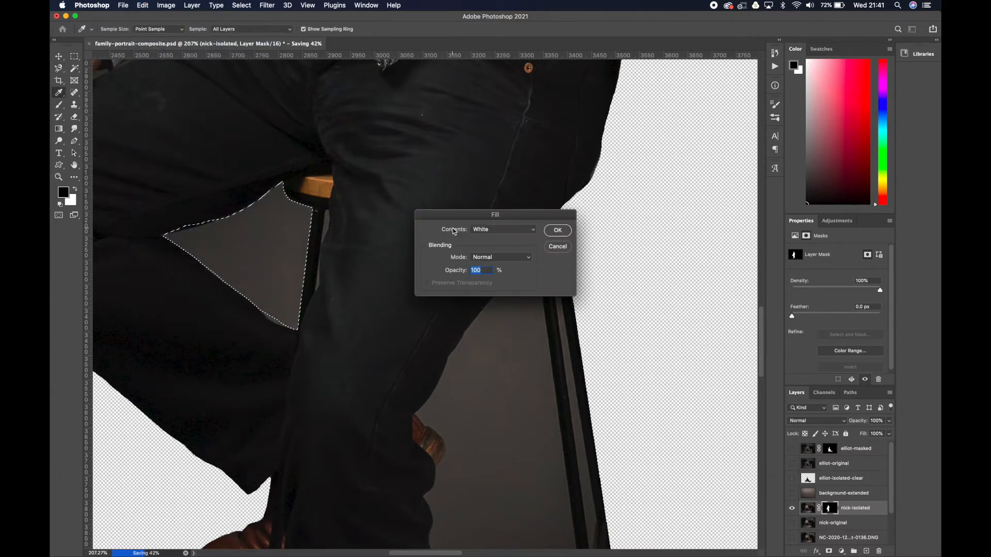
{"action": "left_click", "coordinate": [508, 234]}
{"action": "left_click", "coordinate": [505, 217]}
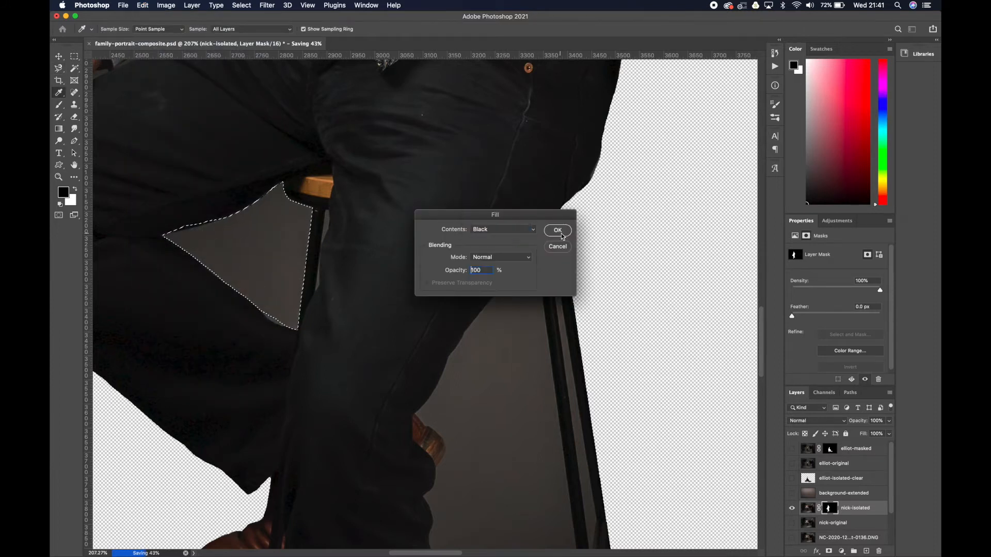
{"action": "key", "text": "Return"}
Outline the large backdrop gap between the standing leg, the stool's inner leg and its upper crossbar, and mask it out.
{"action": "key", "text": "l"}
{"action": "left_click", "coordinate": [426, 425]}
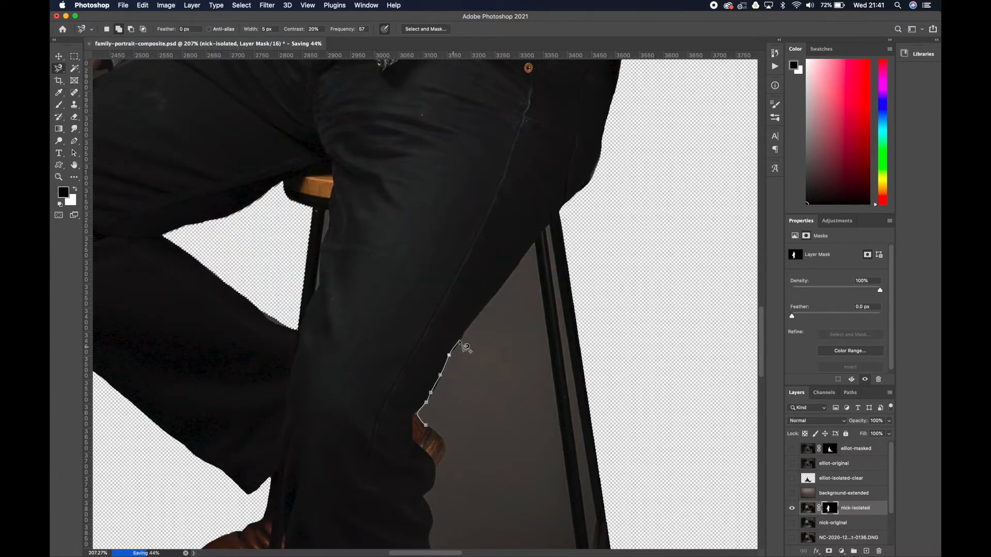
{"action": "key", "text": "BackSpace"}
{"action": "key", "text": "BackSpace"}
{"action": "key", "text": "BackSpace"}
{"action": "key", "text": "BackSpace"}
{"action": "key", "text": "BackSpace"}
{"action": "key", "text": "BackSpace"}
{"action": "key", "text": "BackSpace"}
{"action": "key", "text": "BackSpace"}
{"action": "key", "text": "BackSpace"}
{"action": "key", "text": "BackSpace"}
{"action": "left_click", "coordinate": [535, 243], "text": "alt"}
{"action": "left_click_drag", "start_coordinate": [559, 412], "coordinate": [525, 212]}
{"action": "scroll", "coordinate": [525, 211], "scroll_direction": "down", "scroll_amount": 5}
{"action": "left_click", "coordinate": [553, 367]}
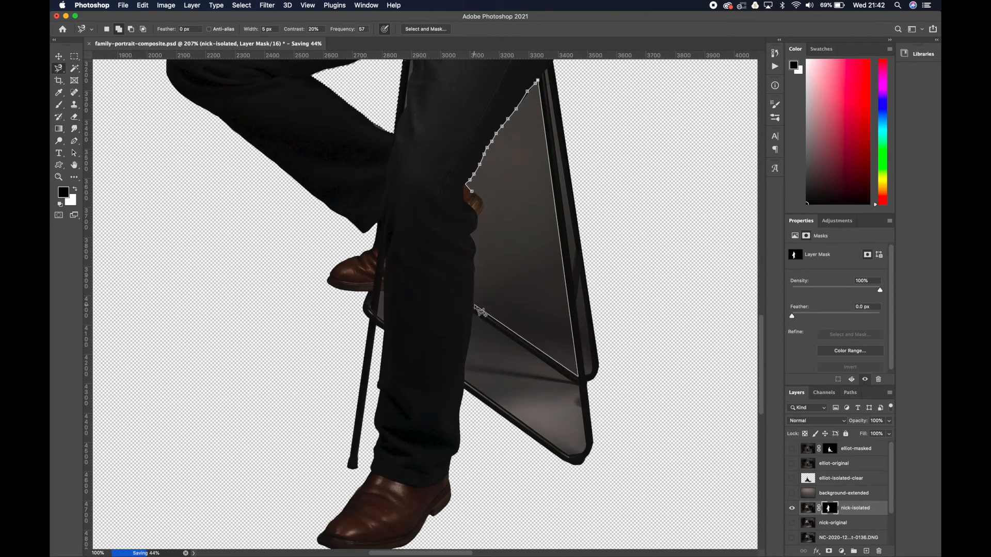
{"action": "left_click", "coordinate": [142, 5]}
{"action": "left_click", "coordinate": [166, 107]}
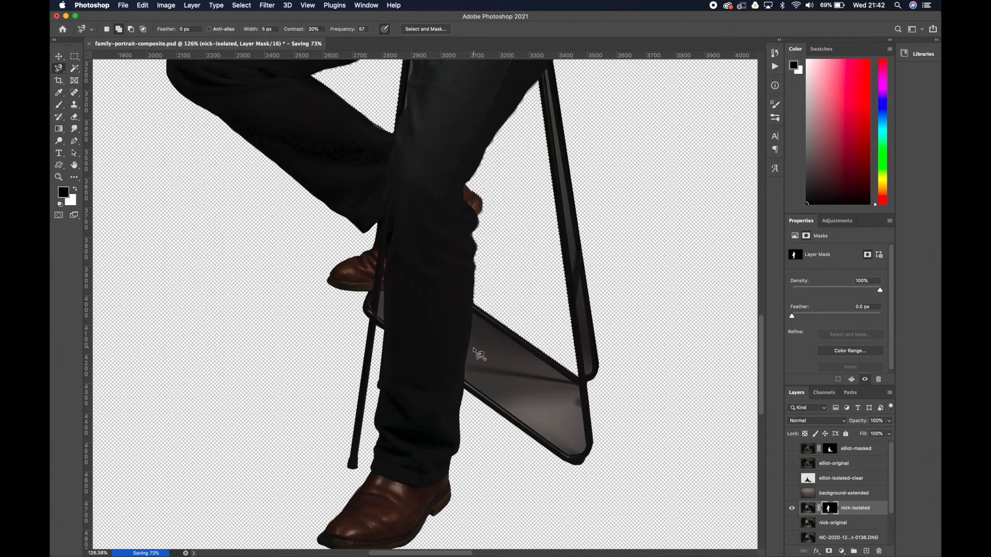
Outline the lower backdrop gap between the trouser leg and the stool's two crossbars and fill it black on the mask.
{"action": "scroll", "coordinate": [467, 356], "scroll_direction": "up", "scroll_amount": 5}
{"action": "left_click", "coordinate": [464, 399]}
{"action": "left_click", "coordinate": [480, 273], "text": "alt"}
{"action": "left_click", "coordinate": [681, 412], "text": "alt"}
{"action": "left_click", "coordinate": [662, 542], "text": "alt"}
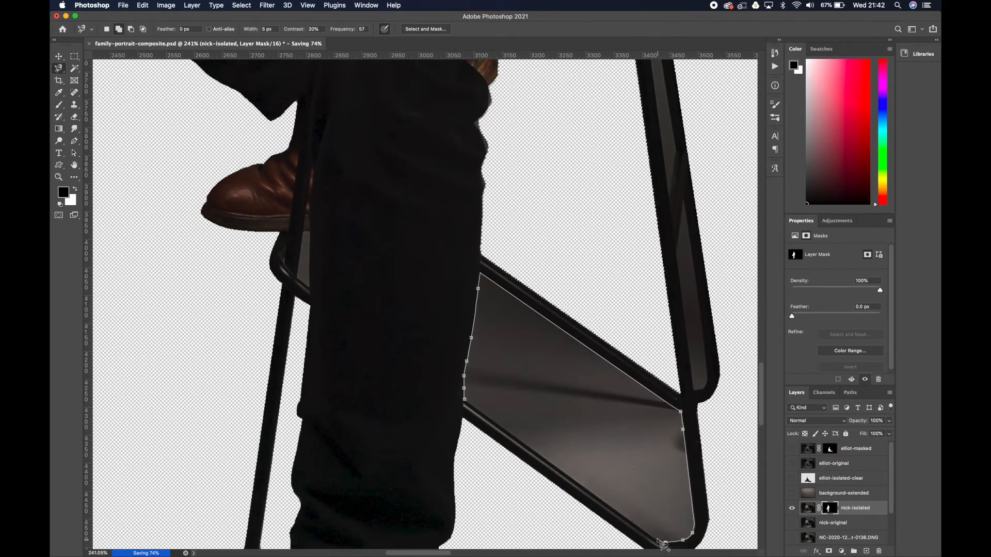
{"action": "left_click", "coordinate": [465, 399], "text": "alt"}
{"action": "left_click", "coordinate": [142, 5]}
{"action": "left_click", "coordinate": [150, 159]}
{"action": "left_click", "coordinate": [558, 230]}
Try to select the narrow backdrop gap inside the stool's outer leg with the Magnetic Lasso.
{"action": "left_click", "coordinate": [694, 390]}
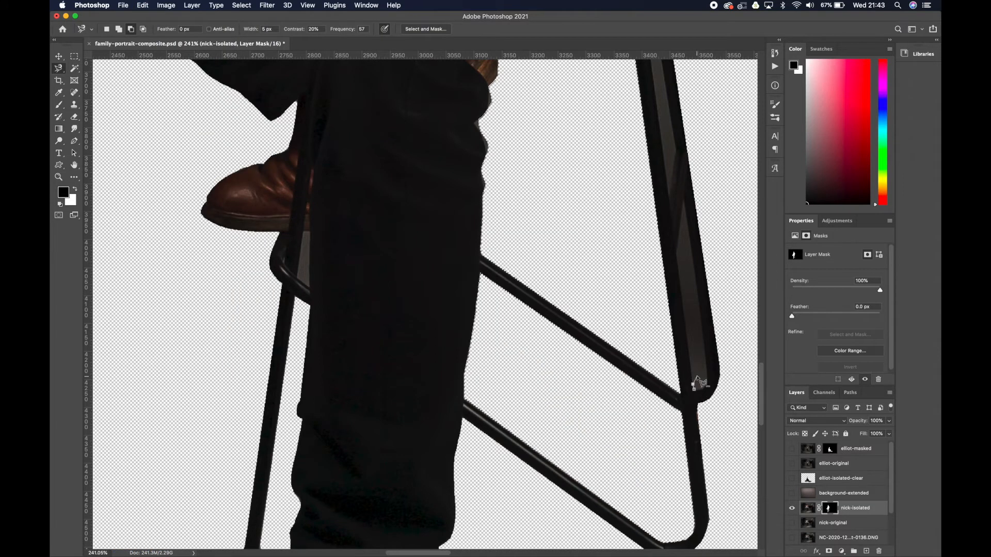
{"action": "scroll", "coordinate": [696, 387], "scroll_direction": "up", "scroll_amount": 5}
{"action": "key", "text": "super+minus"}
{"action": "key", "text": "BackSpace"}
{"action": "key", "text": "BackSpace"}
{"action": "key", "text": "BackSpace"}
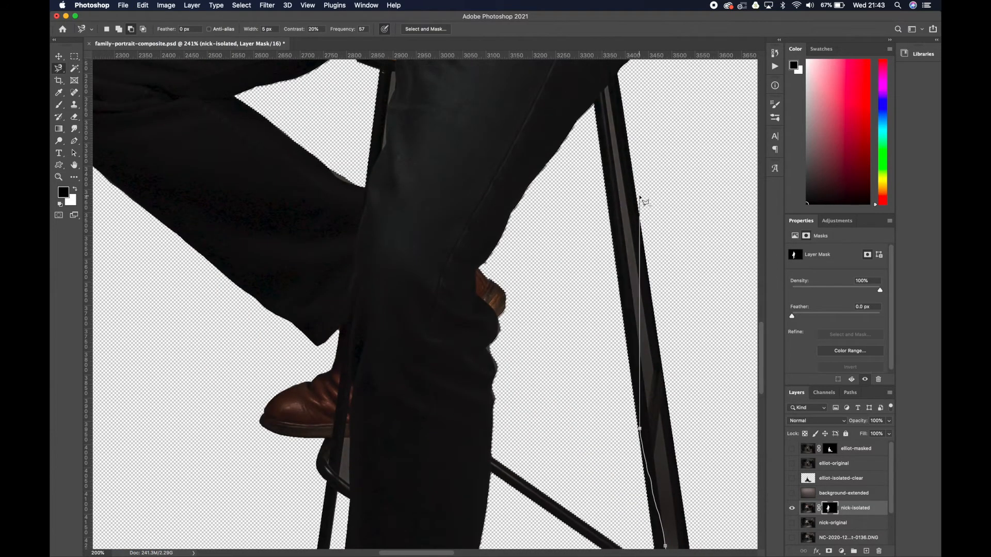
{"action": "left_click", "coordinate": [604, 89], "text": "alt"}
{"action": "left_click", "coordinate": [609, 86], "text": "alt"}
{"action": "scroll", "coordinate": [617, 119], "scroll_direction": "down", "scroll_amount": 4}
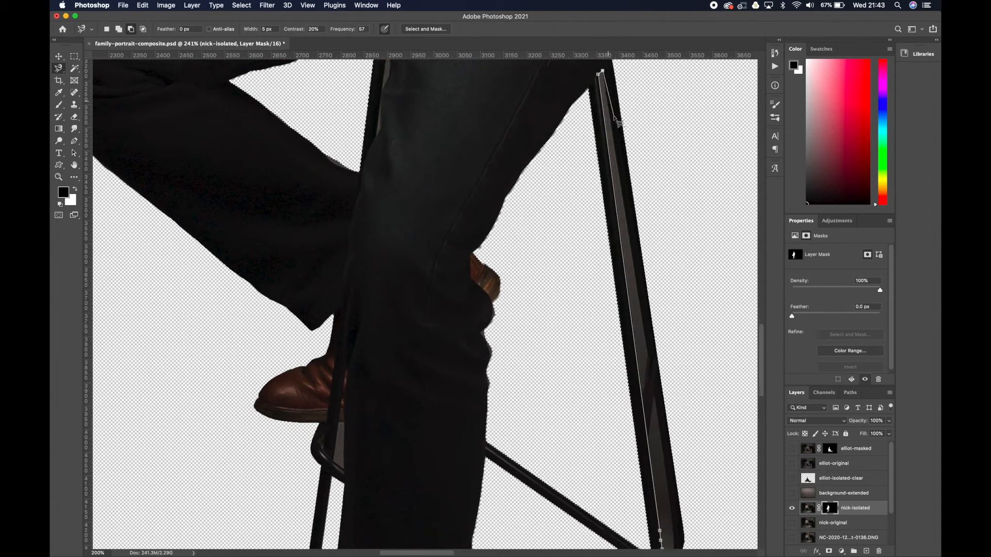
{"action": "left_click", "coordinate": [668, 512], "text": "alt"}
{"action": "left_click", "coordinate": [658, 526], "text": "alt"}
{"action": "key", "text": "shift+F5"}
{"action": "left_click", "coordinate": [659, 526]}
Outline the narrow backdrop gap inside the stool's outer leg with the Magnetic Lasso and fill it black on the mask.
{"action": "left_click", "coordinate": [655, 517], "text": "alt"}
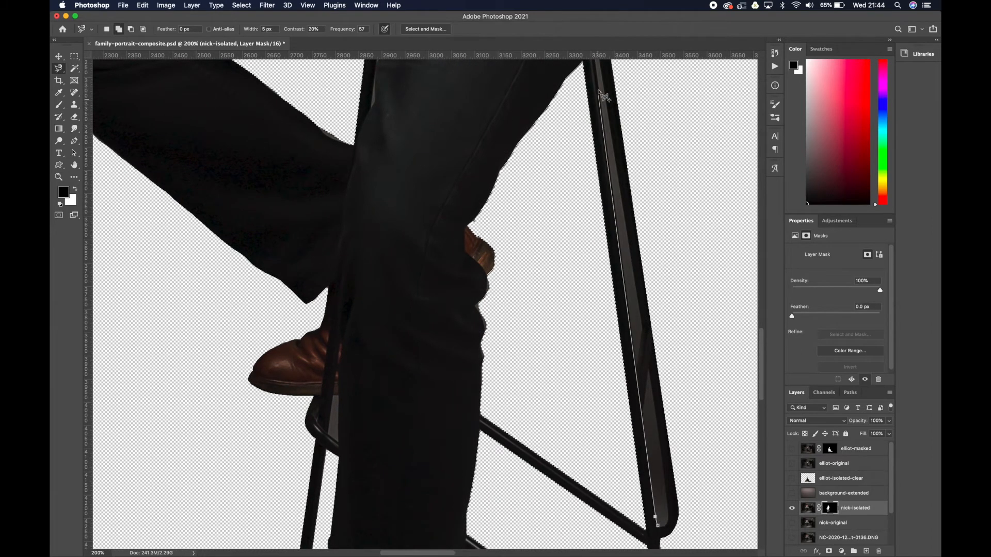
{"action": "scroll", "coordinate": [603, 93], "scroll_direction": "up", "scroll_amount": 2}
{"action": "left_click", "coordinate": [595, 83], "text": "alt"}
{"action": "left_click", "coordinate": [600, 82], "text": "alt"}
{"action": "scroll", "coordinate": [669, 541], "scroll_direction": "down", "scroll_amount": 3}
{"action": "left_click", "coordinate": [667, 501], "text": "alt"}
{"action": "left_click", "coordinate": [658, 510], "text": "alt"}
{"action": "left_click", "coordinate": [143, 5]}
{"action": "left_click", "coordinate": [148, 153]}
{"action": "left_click", "coordinate": [565, 233]}
Outline the small backdrop gap below the raised shoe, between the stool frame and the trouser leg, and fill it black on the mask.
{"action": "key", "text": "super+plus"}
{"action": "key", "text": "super+plus"}
{"action": "left_click", "coordinate": [288, 495]}
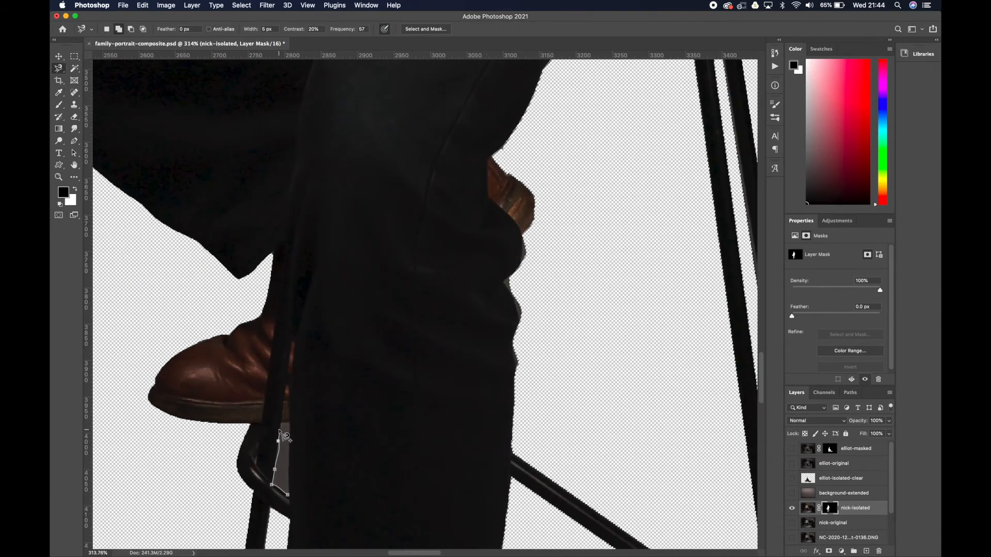
{"action": "left_click", "coordinate": [282, 423]}
{"action": "left_click", "coordinate": [289, 423]}
{"action": "left_click", "coordinate": [288, 495]}
{"action": "left_click", "coordinate": [143, 5]}
{"action": "left_click", "coordinate": [149, 153]}
{"action": "left_click", "coordinate": [565, 233]}
Outline the remaining backdrop sliver between the stool's leg and the trousers higher up, and fill it black on the mask.
{"action": "scroll", "coordinate": [564, 234], "scroll_direction": "up", "scroll_amount": 6}
{"action": "left_click", "coordinate": [381, 155]}
{"action": "left_click", "coordinate": [373, 214]}
{"action": "left_click", "coordinate": [382, 156]}
{"action": "left_click", "coordinate": [143, 5]}
{"action": "left_click", "coordinate": [149, 153]}
{"action": "left_click", "coordinate": [557, 230]}
{"action": "key", "text": "super+0"}
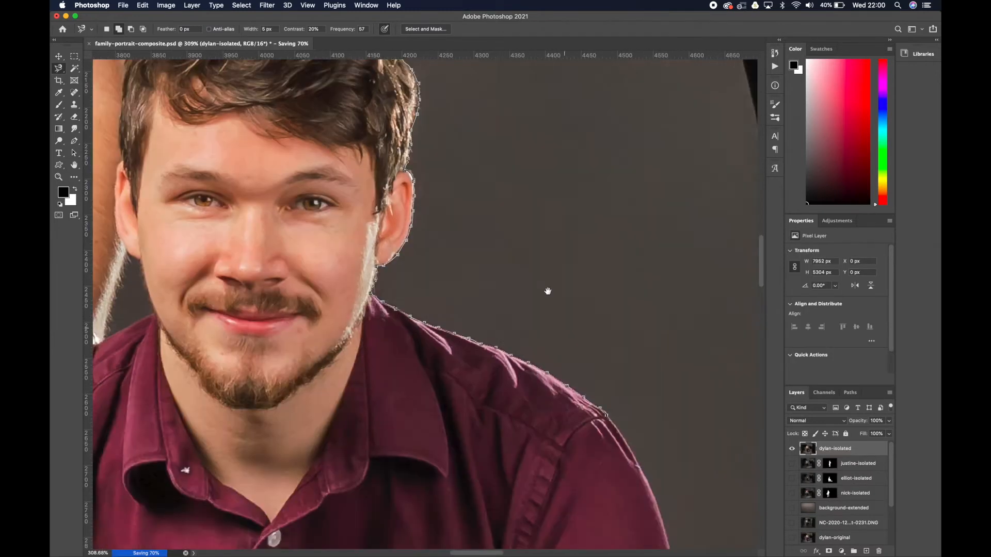
Outline the seated man in the maroon shirt with the Magnetic Lasso and add a layer mask from the selection.
{"action": "scroll", "coordinate": [546, 290], "scroll_direction": "down", "scroll_amount": 15}
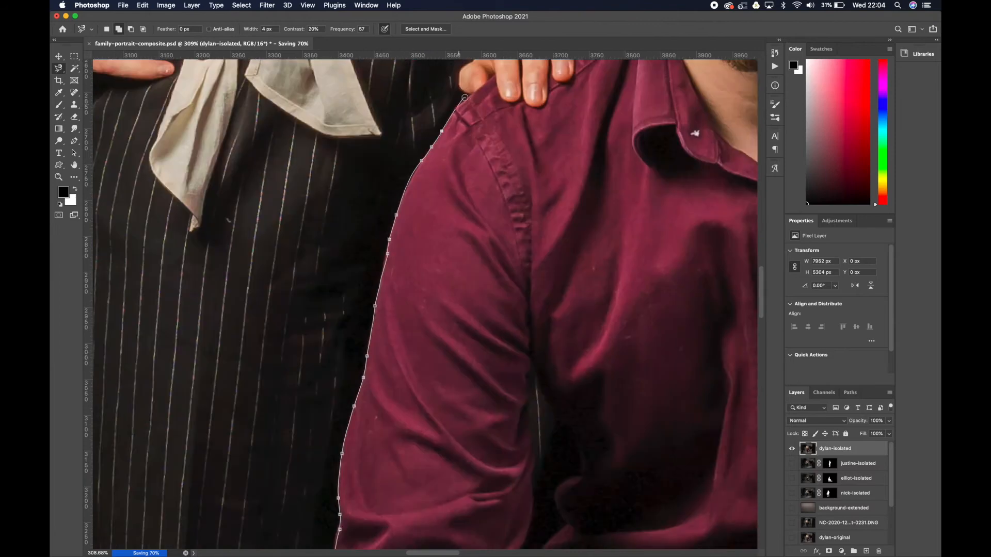
{"action": "left_click", "coordinate": [829, 552]}
Trace the dark-shirted man's outline along his collar, trouser leg and shoe sole with the lasso tools.
{"action": "left_click", "coordinate": [287, 125]}
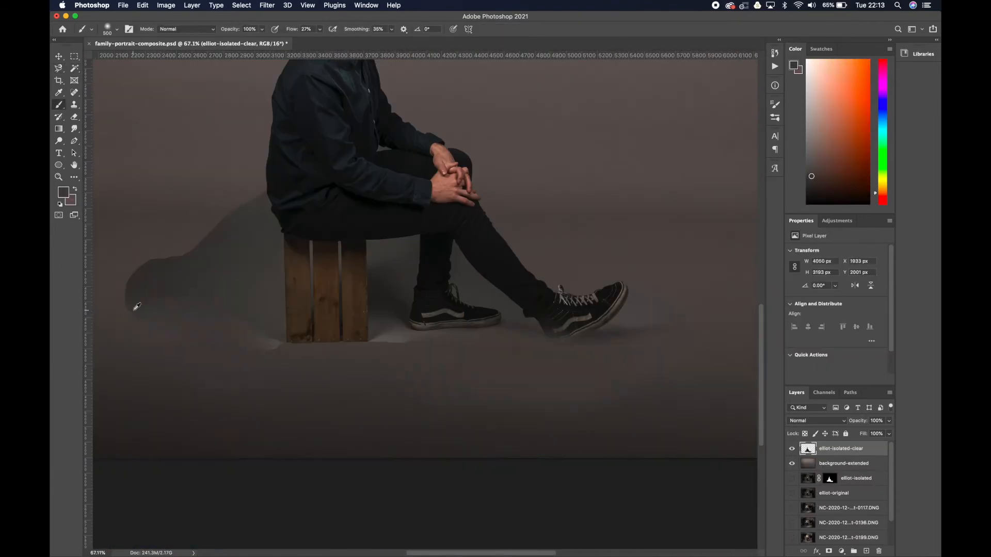
{"action": "left_click", "coordinate": [253, 293]}
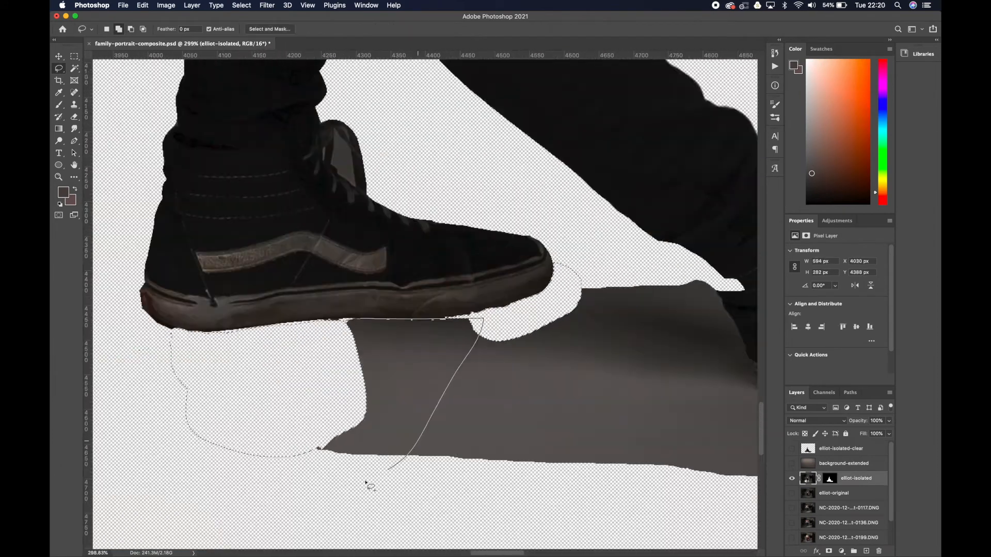
{"action": "left_click", "coordinate": [307, 87]}
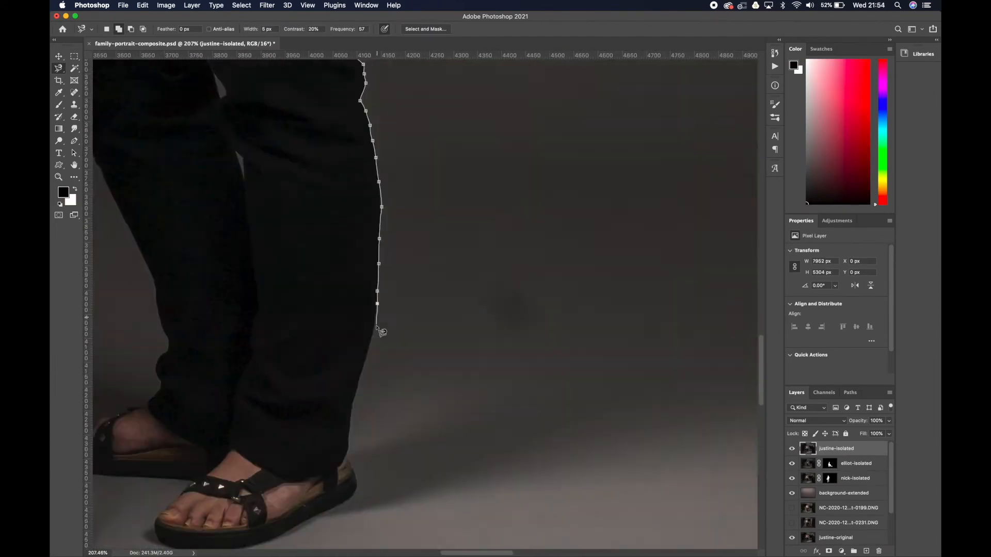
Outline the sandalled woman's trousers and the backdrop slivers between her legs with the Magnetic Lasso.
{"action": "left_click", "coordinate": [219, 246]}
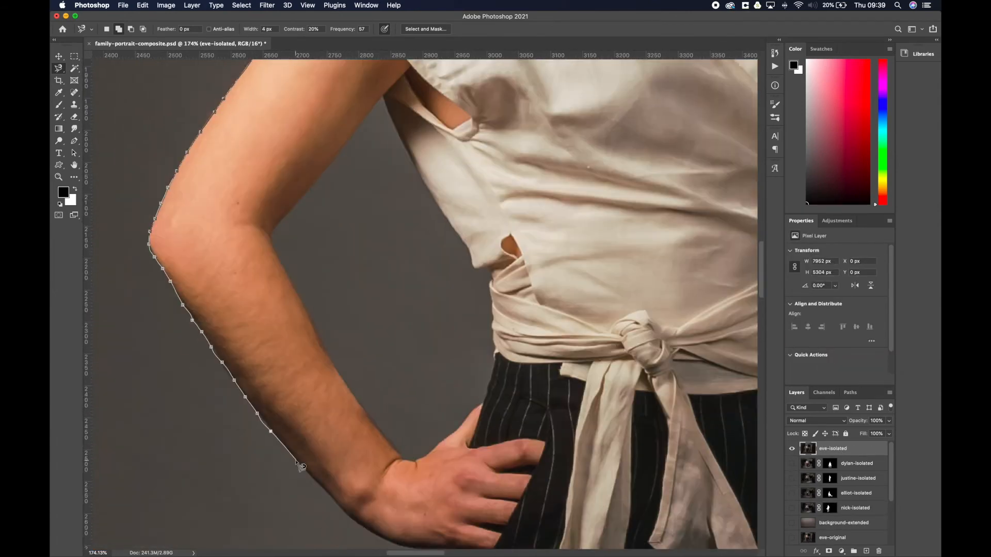
{"action": "left_click_drag", "start_coordinate": [413, 516], "coordinate": [313, 90]}
Trace the standing woman's outer edge from her hand down to the pinstriped hem with a 10 px Magnetic Lasso width.
{"action": "key", "text": "bracketright"}
{"action": "key", "text": "bracketright"}
{"action": "key", "text": "bracketright"}
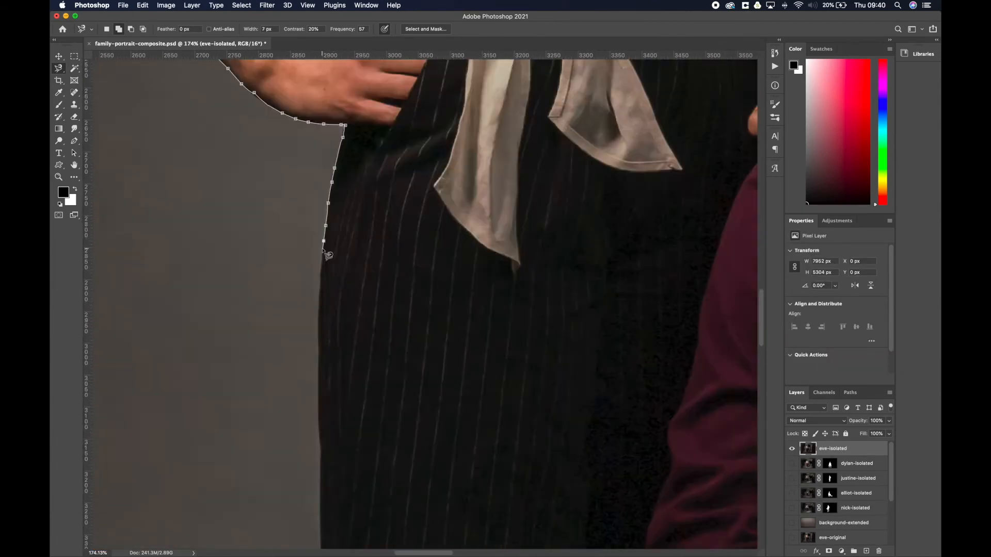
{"action": "scroll", "coordinate": [418, 221], "scroll_direction": "up", "scroll_amount": 10}
{"action": "left_click", "coordinate": [430, 254]}
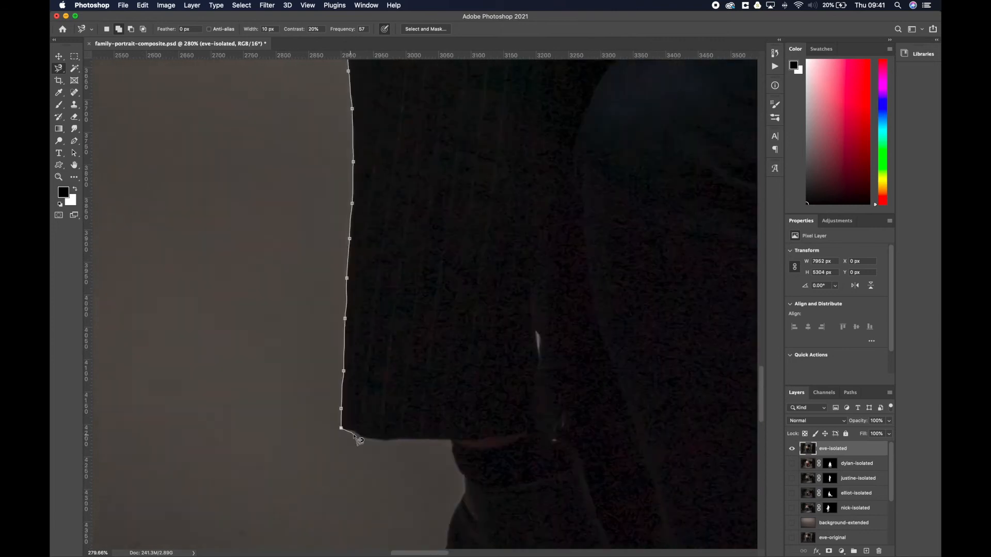
{"action": "scroll", "coordinate": [454, 439], "scroll_direction": "down", "scroll_amount": 5}
Continue the woman's outline up along the seated man's sleeve, past her hand and around her hair, and add a layer mask from it.
{"action": "scroll", "coordinate": [567, 207], "scroll_direction": "up", "scroll_amount": 15}
{"action": "scroll", "coordinate": [506, 227], "scroll_direction": "up", "scroll_amount": 4}
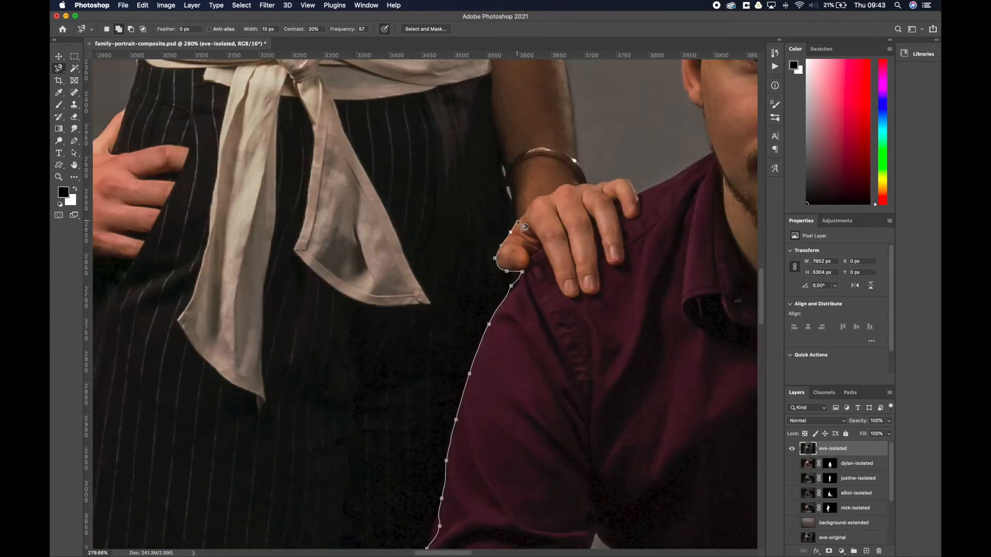
{"action": "scroll", "coordinate": [542, 188], "scroll_direction": "up", "scroll_amount": 10}
{"action": "scroll", "coordinate": [413, 232], "scroll_direction": "up", "scroll_amount": 10}
{"action": "scroll", "coordinate": [475, 155], "scroll_direction": "up", "scroll_amount": 10}
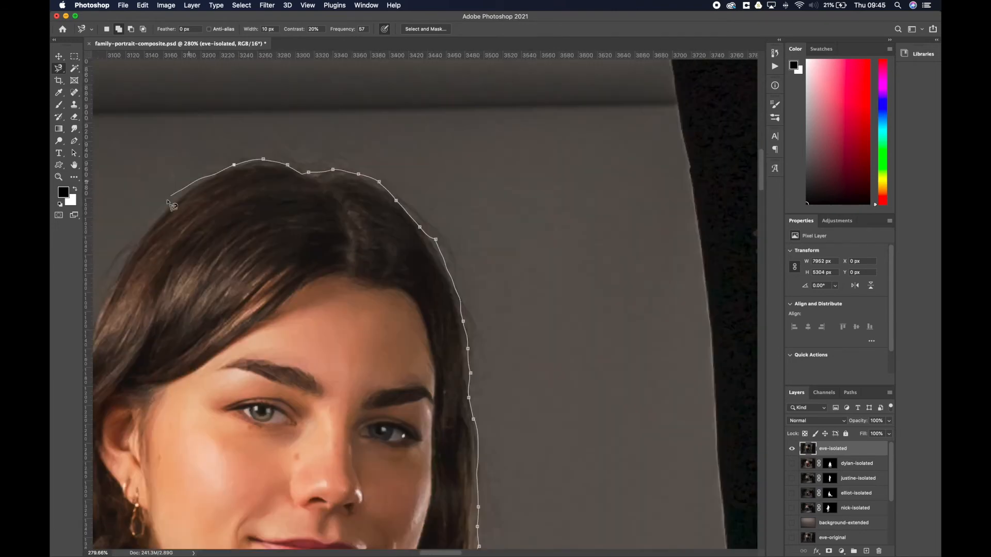
{"action": "scroll", "coordinate": [413, 258], "scroll_direction": "down", "scroll_amount": 10}
{"action": "left_click", "coordinate": [829, 552]}
Select the backdrop gap between the woman's bent arm and torso and fill it with Black in Normal mode at 100% opacity on the mask.
{"action": "scroll", "coordinate": [413, 233], "scroll_direction": "up", "scroll_amount": 10}
{"action": "left_click", "coordinate": [147, 5]}
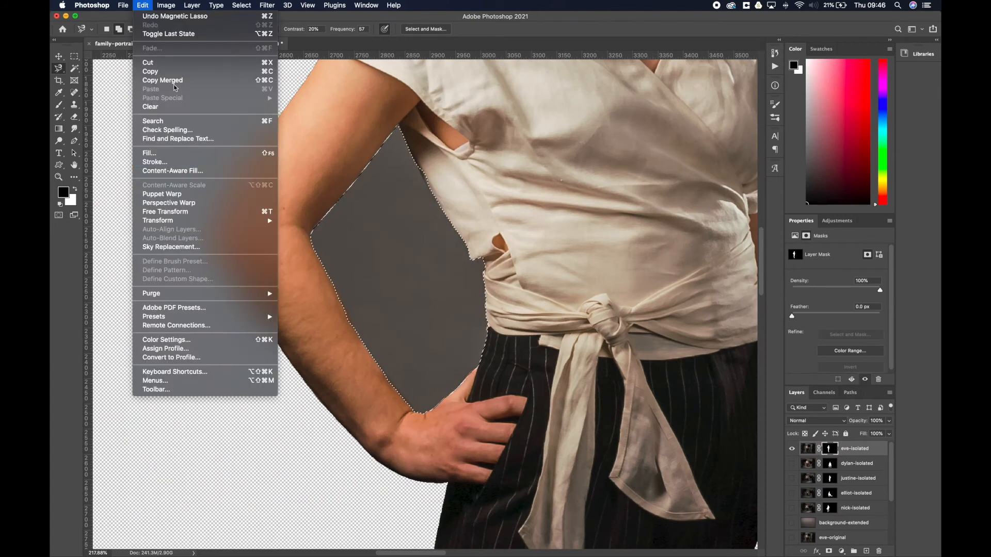
{"action": "left_click", "coordinate": [192, 152]}
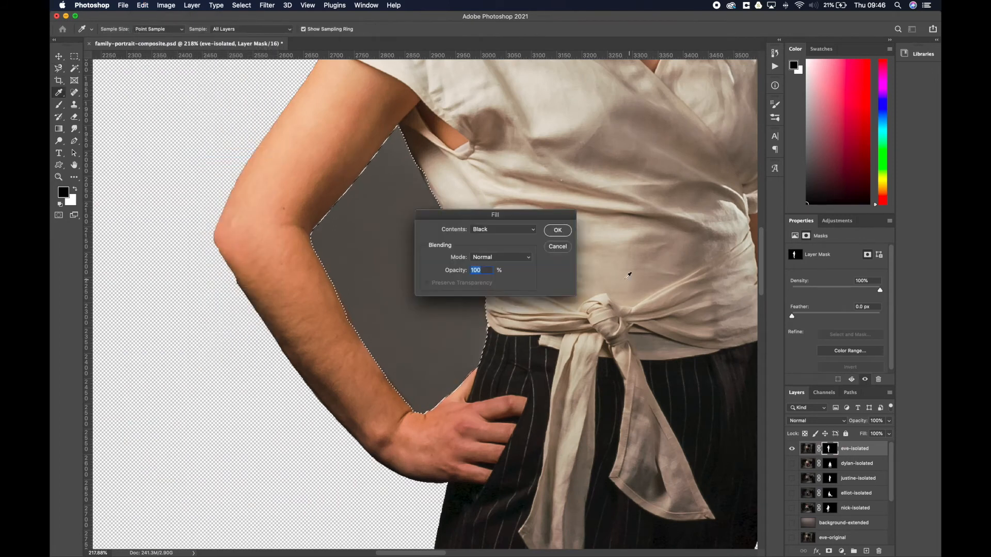
{"action": "left_click", "coordinate": [560, 229]}
{"action": "scroll", "coordinate": [564, 237], "scroll_direction": "down", "scroll_amount": 10}
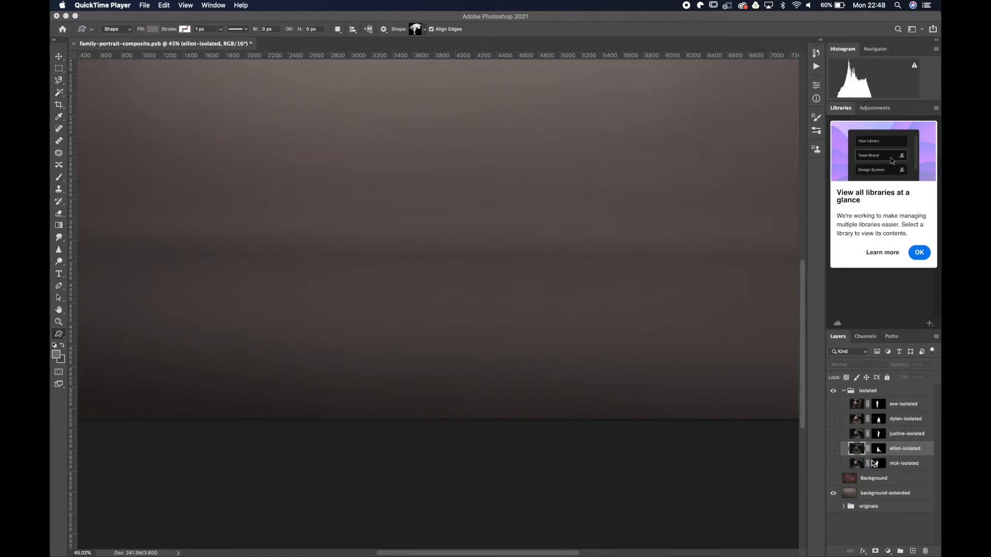
Show and duplicate the dark-shirted man's isolated layer, moving the copy above the isolated group and hiding the original.
{"action": "left_click", "coordinate": [832, 450]}
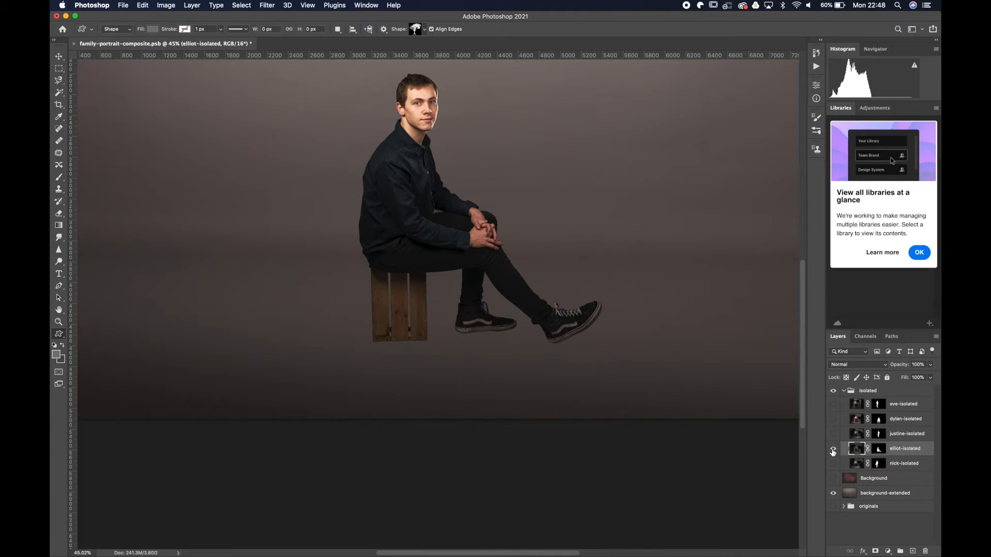
{"action": "key", "text": "super+j"}
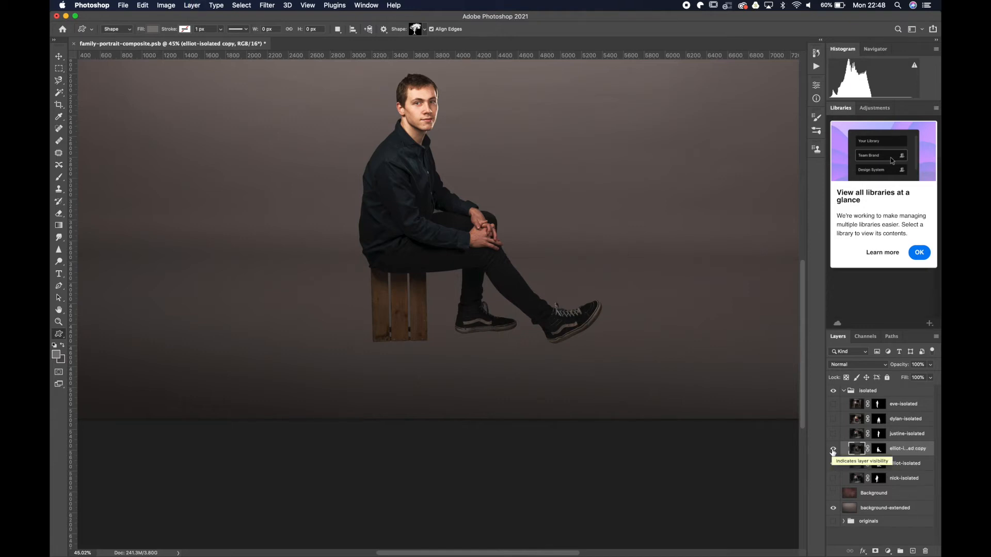
{"action": "left_click_drag", "start_coordinate": [882, 450], "coordinate": [893, 400]}
{"action": "left_click", "coordinate": [833, 465]}
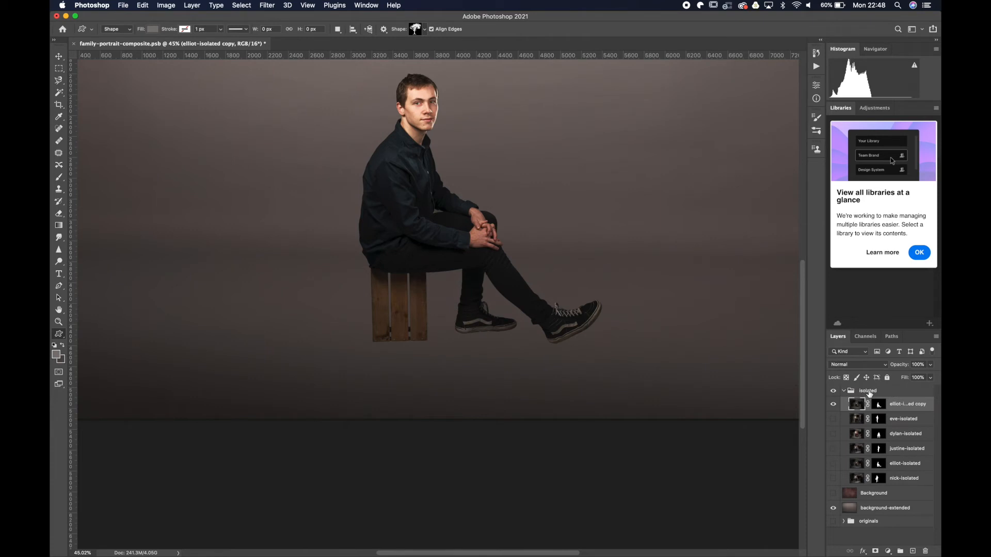
{"action": "left_click_drag", "start_coordinate": [898, 404], "coordinate": [897, 389]}
{"action": "left_click", "coordinate": [844, 406]}
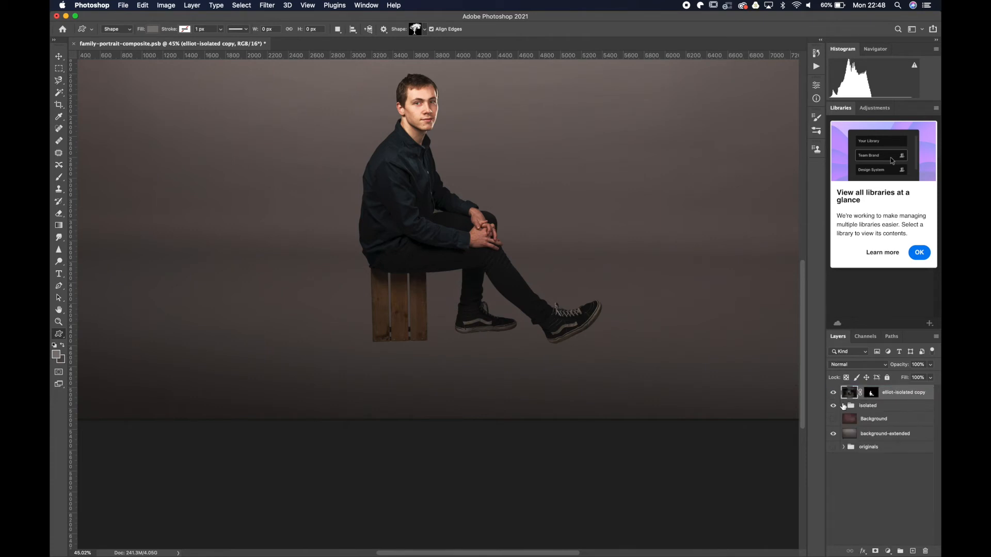
Duplicate the dark-shirted man's copied layer once more and invert the new duplicate's layer mask.
{"action": "key", "text": "super+j"}
{"action": "left_click", "coordinate": [872, 393]}
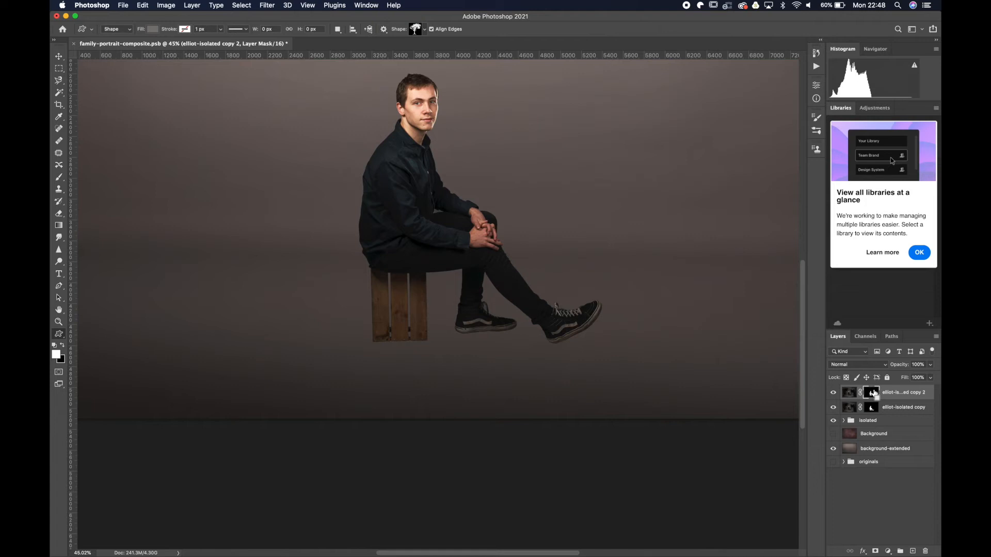
{"action": "key", "text": "super+i"}
Compare the top duplicate's mask in inverted and original form while the copy beneath it is hidden.
{"action": "left_click", "coordinate": [833, 408]}
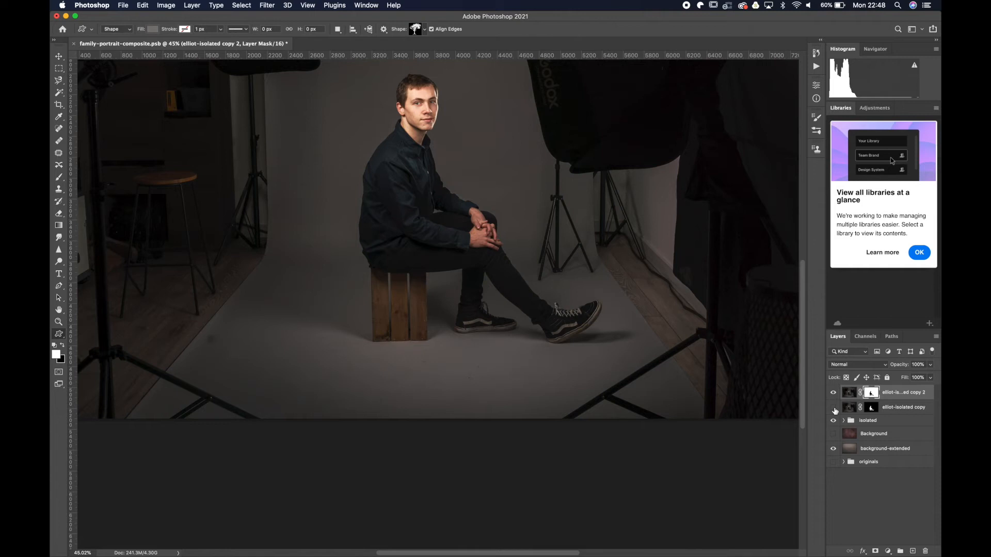
{"action": "key", "text": "super+i"}
{"action": "key", "text": "super+i"}
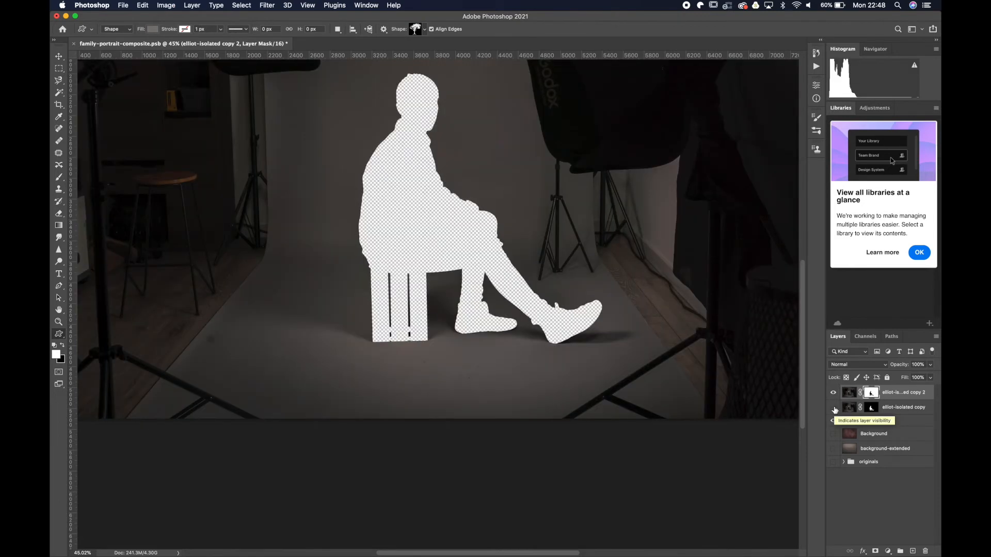
{"action": "left_click", "coordinate": [833, 408]}
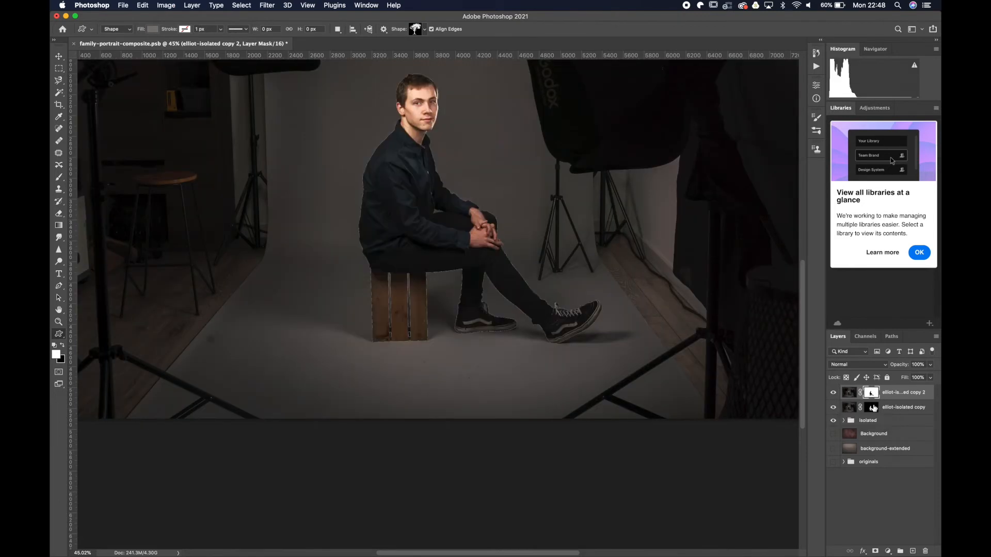
Delete the layer mask from the lower of the two duplicated layers.
{"action": "left_click", "coordinate": [872, 408]}
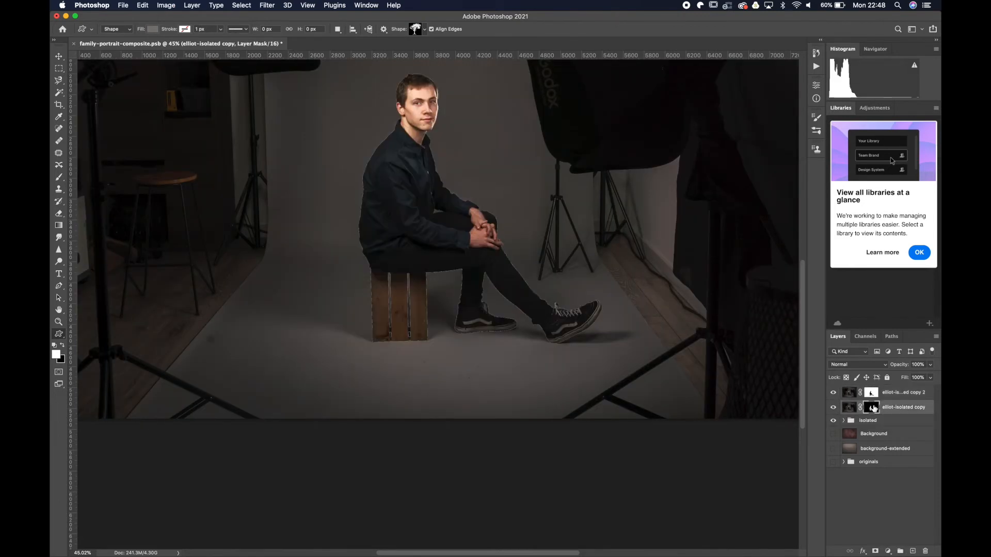
{"action": "right_click", "coordinate": [874, 409]}
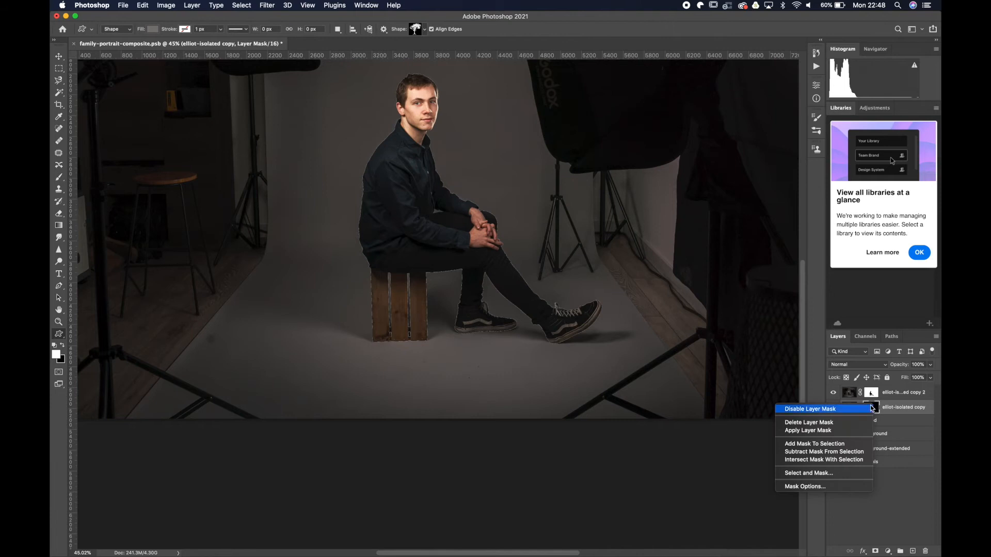
{"action": "left_click", "coordinate": [842, 426]}
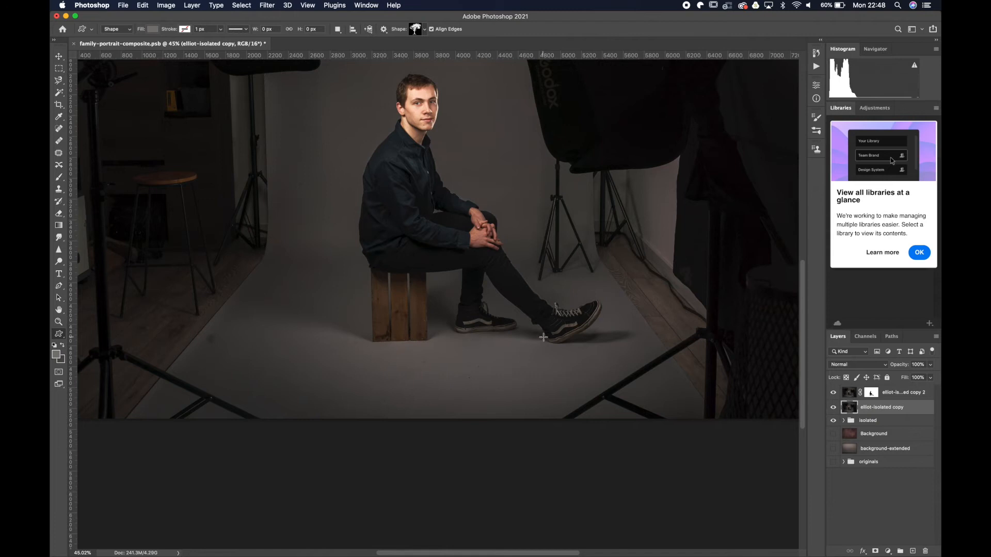
Select the floor shadow beneath the raised front shoe with the freehand Lasso on the unmasked copy.
{"action": "scroll", "coordinate": [543, 337], "scroll_direction": "up", "scroll_amount": 5}
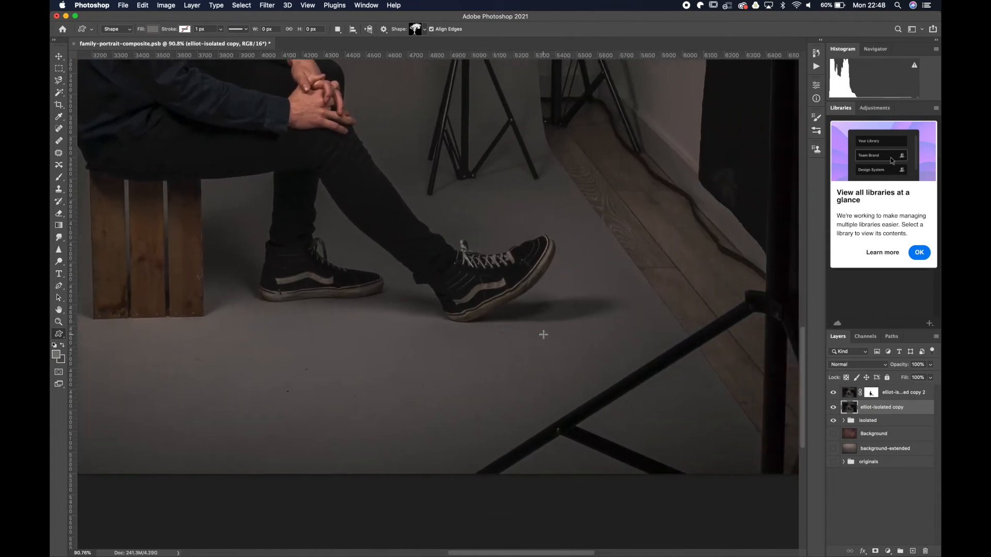
{"action": "scroll", "coordinate": [543, 335], "scroll_direction": "up", "scroll_amount": 4}
{"action": "right_click", "coordinate": [59, 80]}
{"action": "left_click", "coordinate": [90, 81]}
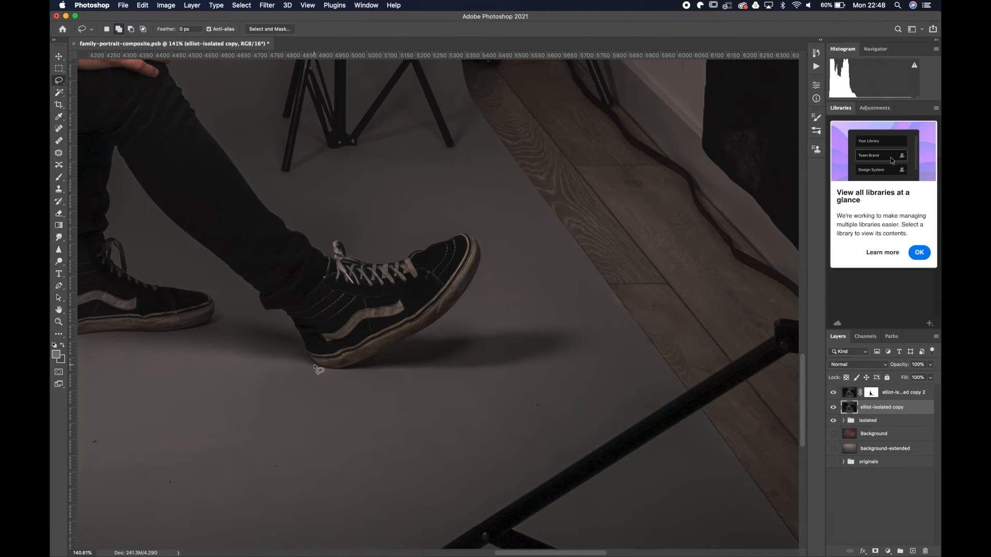
{"action": "mouse_move", "coordinate": [314, 366]}
{"action": "left_mouse_down"}
{"action": "mouse_move", "coordinate": [511, 371]}
{"action": "mouse_move", "coordinate": [554, 361]}
{"action": "mouse_move", "coordinate": [542, 364]}
{"action": "left_mouse_up"}
{"action": "mouse_move", "coordinate": [566, 350]}
{"action": "left_mouse_down"}
{"action": "mouse_move", "coordinate": [569, 334]}
{"action": "mouse_move", "coordinate": [550, 330]}
{"action": "mouse_move", "coordinate": [450, 331]}
{"action": "mouse_move", "coordinate": [326, 371]}
{"action": "left_mouse_up"}
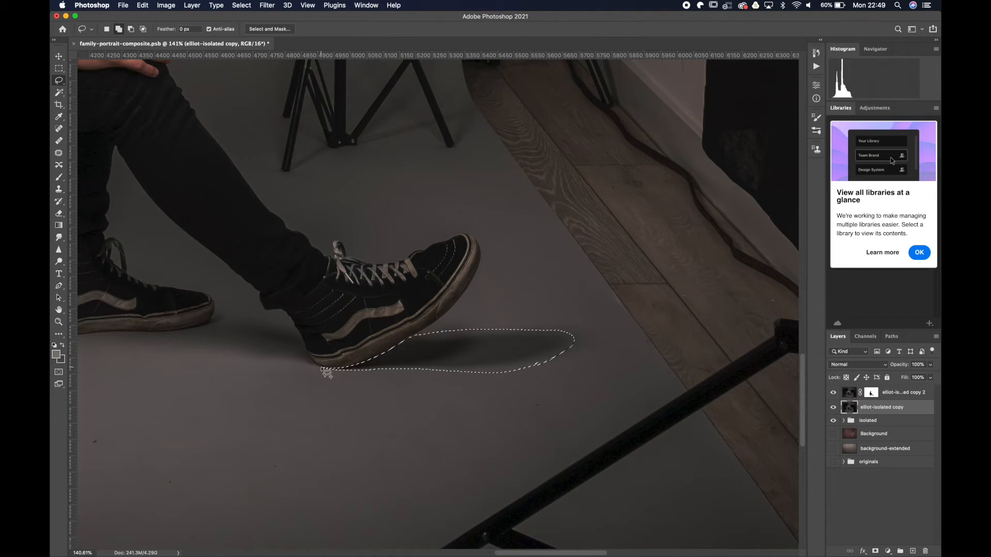
Add the floor shadow between the two shoes, up to the rear shoe's toe, to the Lasso selection.
{"action": "scroll", "coordinate": [209, 338], "scroll_direction": "left", "scroll_amount": 3}
{"action": "scroll", "coordinate": [209, 338], "scroll_direction": "left", "scroll_amount": 6}
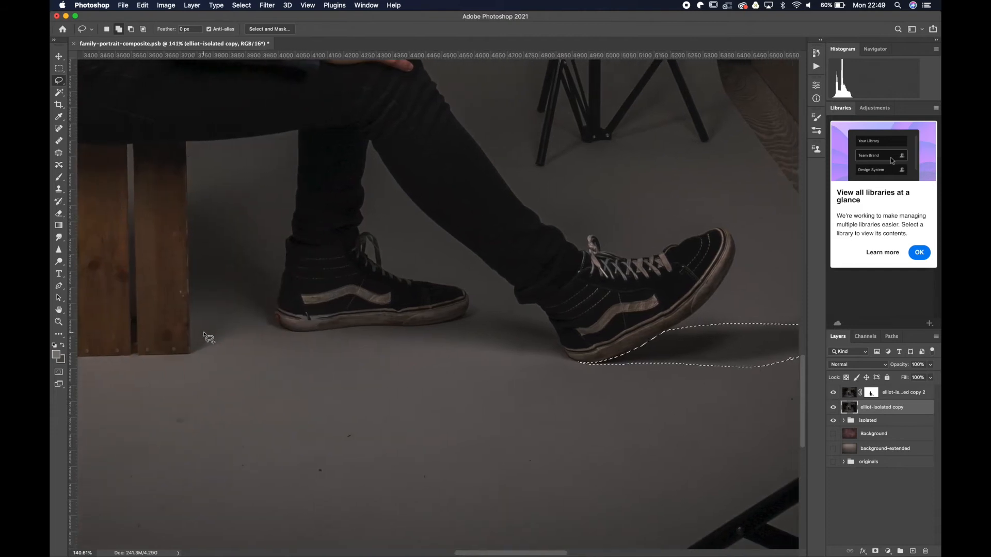
{"action": "mouse_move", "coordinate": [574, 363]}
{"action": "left_mouse_down"}
{"action": "mouse_move", "coordinate": [346, 328]}
{"action": "mouse_move", "coordinate": [513, 316]}
{"action": "mouse_move", "coordinate": [553, 324]}
{"action": "mouse_move", "coordinate": [570, 363]}
{"action": "left_mouse_up"}
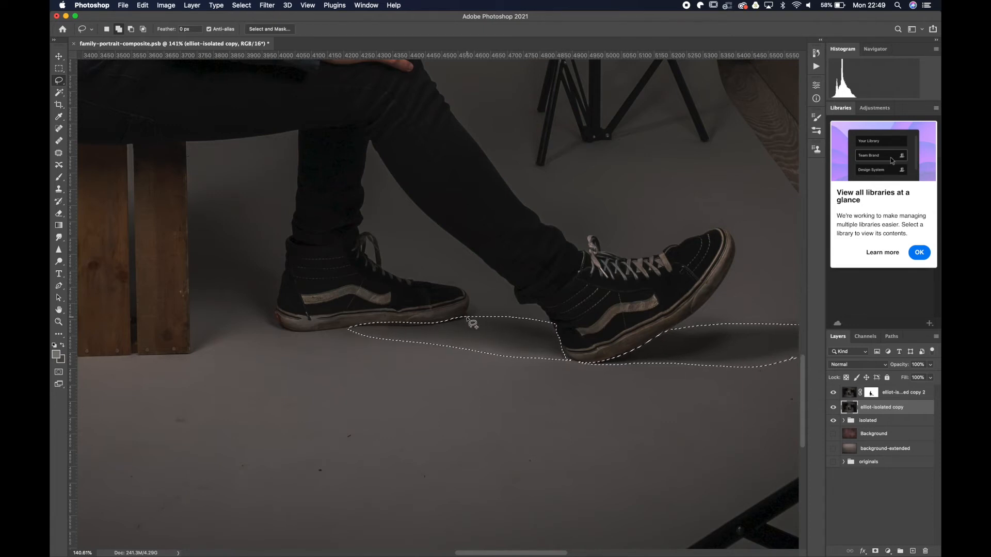
{"action": "mouse_move", "coordinate": [468, 303]}
{"action": "left_mouse_down"}
{"action": "mouse_move", "coordinate": [477, 316]}
{"action": "mouse_move", "coordinate": [451, 323]}
{"action": "mouse_move", "coordinate": [474, 310]}
{"action": "mouse_move", "coordinate": [468, 304]}
{"action": "left_mouse_up"}
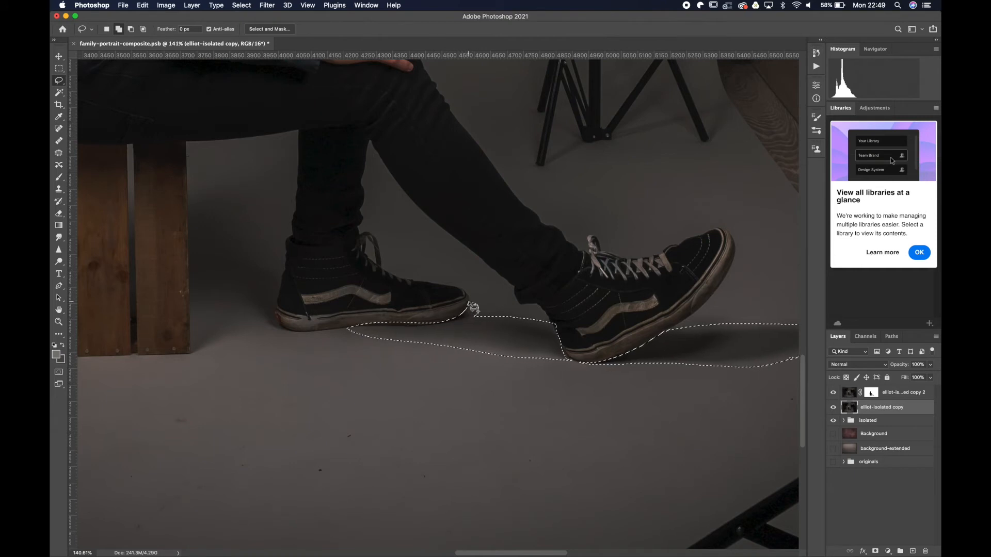
Add the shadowed area between the wooden crate and the rear leg and shoe to the Lasso selection.
{"action": "mouse_move", "coordinate": [290, 328]}
{"action": "left_mouse_down"}
{"action": "mouse_move", "coordinate": [256, 318]}
{"action": "mouse_move", "coordinate": [190, 352]}
{"action": "left_mouse_up"}
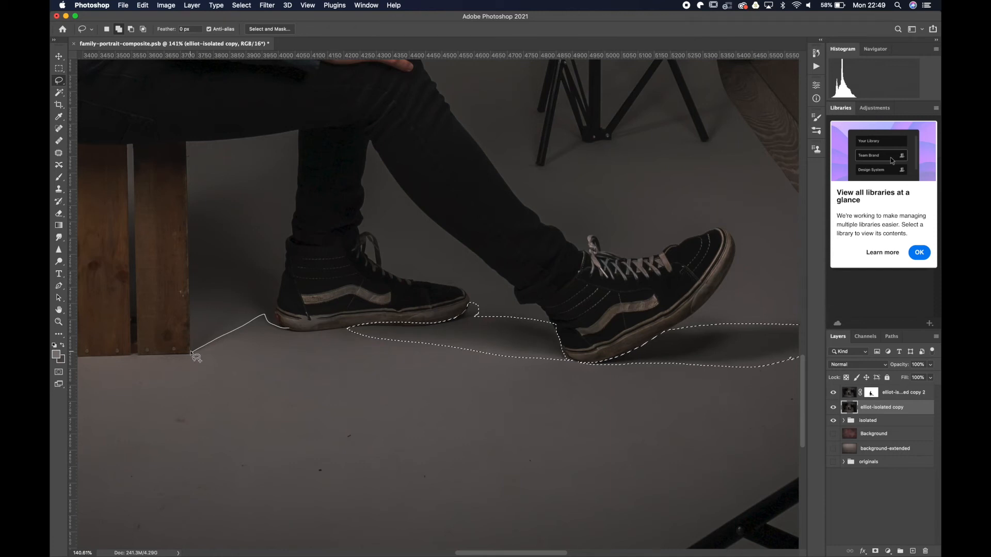
{"action": "mouse_move", "coordinate": [191, 352]}
{"action": "left_mouse_down"}
{"action": "mouse_move", "coordinate": [187, 178]}
{"action": "mouse_move", "coordinate": [222, 155]}
{"action": "mouse_move", "coordinate": [298, 137]}
{"action": "mouse_move", "coordinate": [277, 313]}
{"action": "mouse_move", "coordinate": [294, 336]}
{"action": "left_mouse_up"}
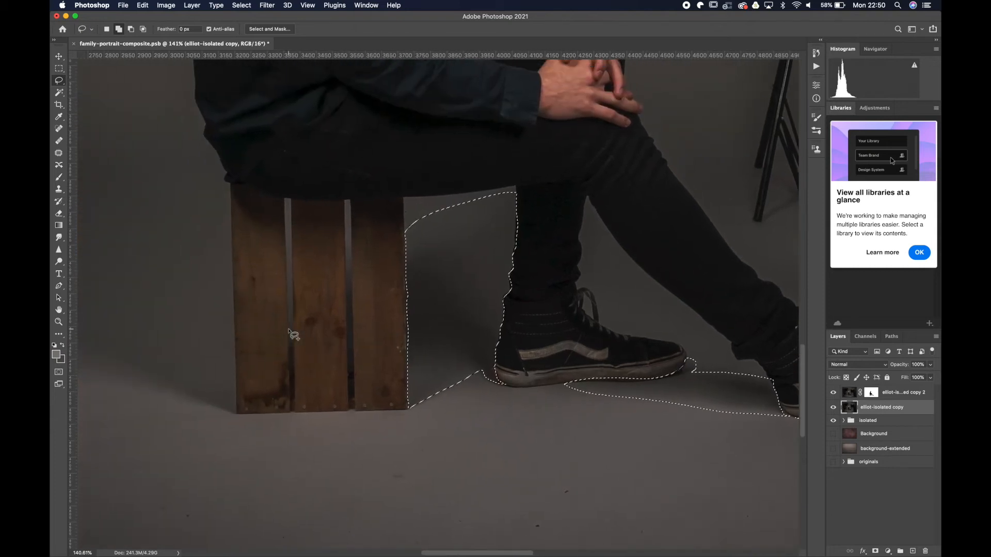
Add the gaps between the crate's slats and a large rounded shadow area behind the crate to the Lasso selection.
{"action": "scroll", "coordinate": [253, 386], "scroll_direction": "left", "scroll_amount": 5}
{"action": "mouse_move", "coordinate": [394, 390]}
{"action": "left_mouse_down"}
{"action": "mouse_move", "coordinate": [215, 347]}
{"action": "mouse_move", "coordinate": [132, 290]}
{"action": "mouse_move", "coordinate": [107, 239]}
{"action": "mouse_move", "coordinate": [277, 83]}
{"action": "mouse_move", "coordinate": [372, 120]}
{"action": "mouse_move", "coordinate": [392, 154]}
{"action": "mouse_move", "coordinate": [402, 358]}
{"action": "mouse_move", "coordinate": [392, 391]}
{"action": "mouse_move", "coordinate": [452, 299]}
{"action": "mouse_move", "coordinate": [454, 242]}
{"action": "mouse_move", "coordinate": [459, 392]}
{"action": "left_mouse_up"}
{"action": "mouse_move", "coordinate": [522, 385]}
{"action": "left_mouse_down"}
{"action": "mouse_move", "coordinate": [511, 242]}
{"action": "mouse_move", "coordinate": [516, 387]}
{"action": "mouse_move", "coordinate": [514, 241]}
{"action": "mouse_move", "coordinate": [509, 279]}
{"action": "left_mouse_up"}
{"action": "scroll", "coordinate": [509, 281], "scroll_direction": "right", "scroll_amount": 2}
{"action": "scroll", "coordinate": [513, 287], "scroll_direction": "down", "scroll_amount": 5}
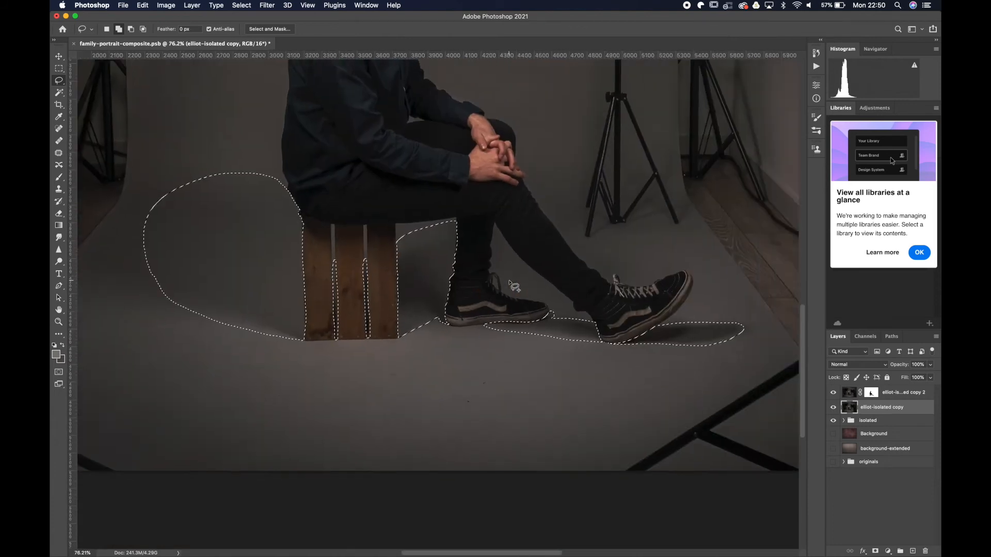
Turn the selection into a layer mask on the shadow copy and hide the masked copy above it.
{"action": "left_click", "coordinate": [876, 551]}
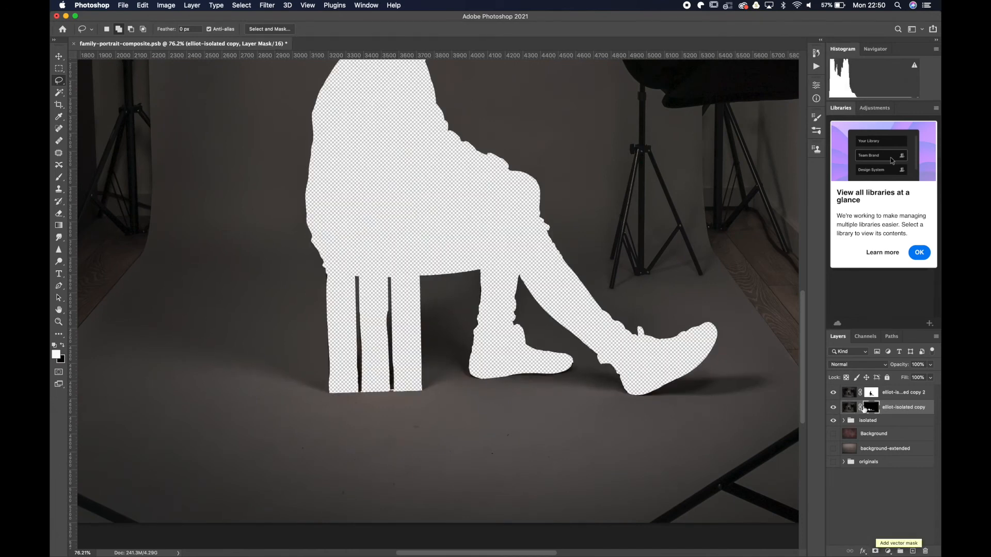
{"action": "key", "text": "super+i"}
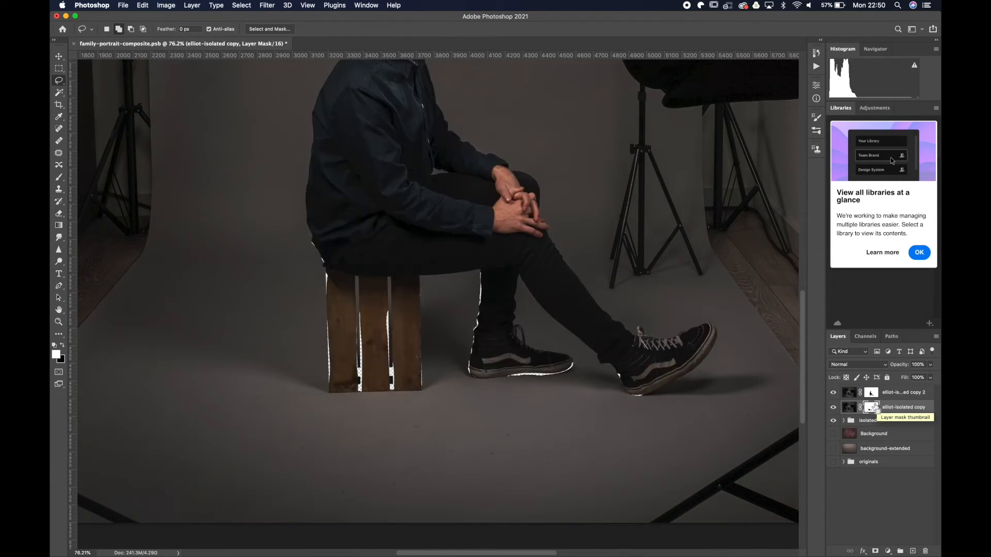
{"action": "key", "text": "super+i"}
{"action": "left_click", "coordinate": [834, 393]}
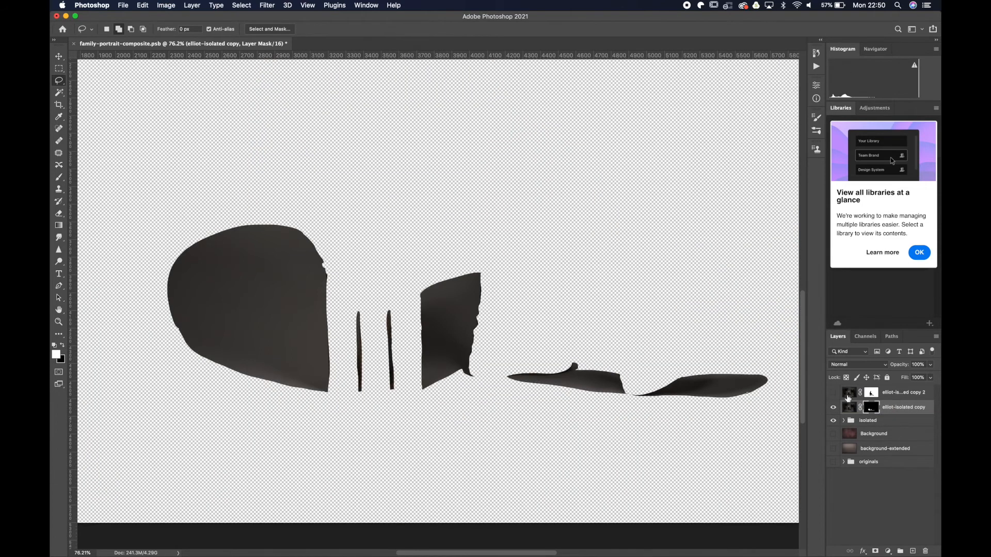
Duplicate the hidden masked copy, place the original beneath the shadow layer, invert its mask to reveal the seated man, and show it.
{"action": "left_click", "coordinate": [897, 394]}
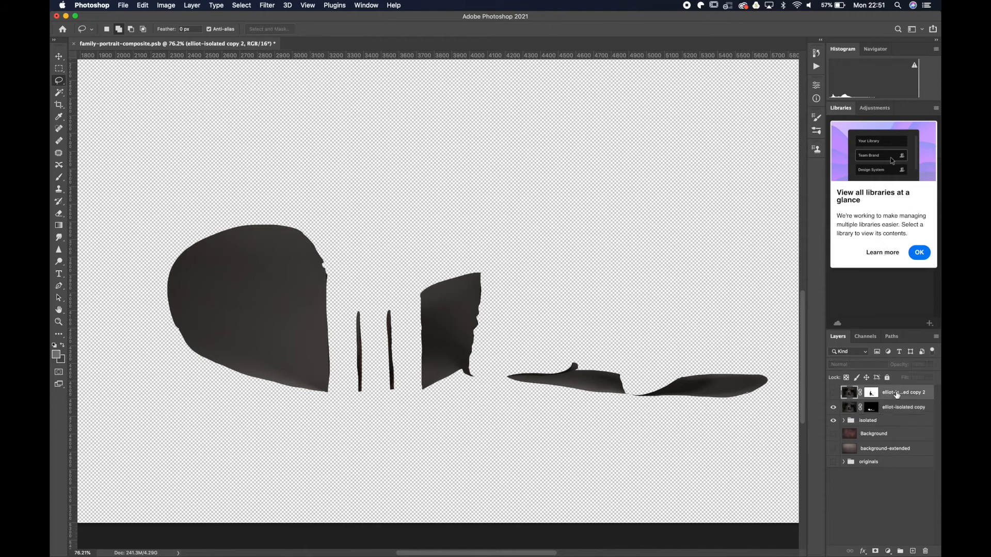
{"action": "key", "text": "super+j"}
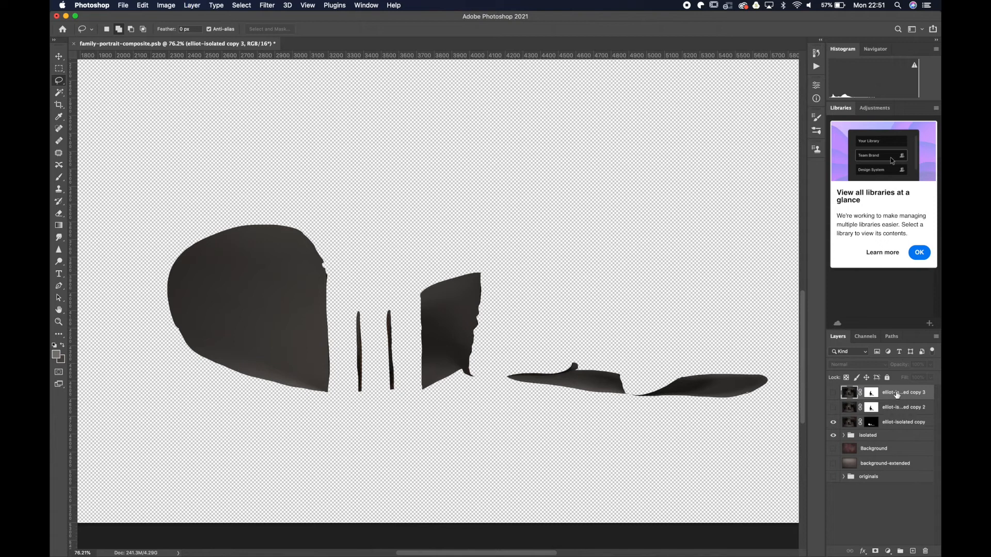
{"action": "left_click_drag", "start_coordinate": [870, 405], "coordinate": [884, 433]}
{"action": "left_click", "coordinate": [873, 423]}
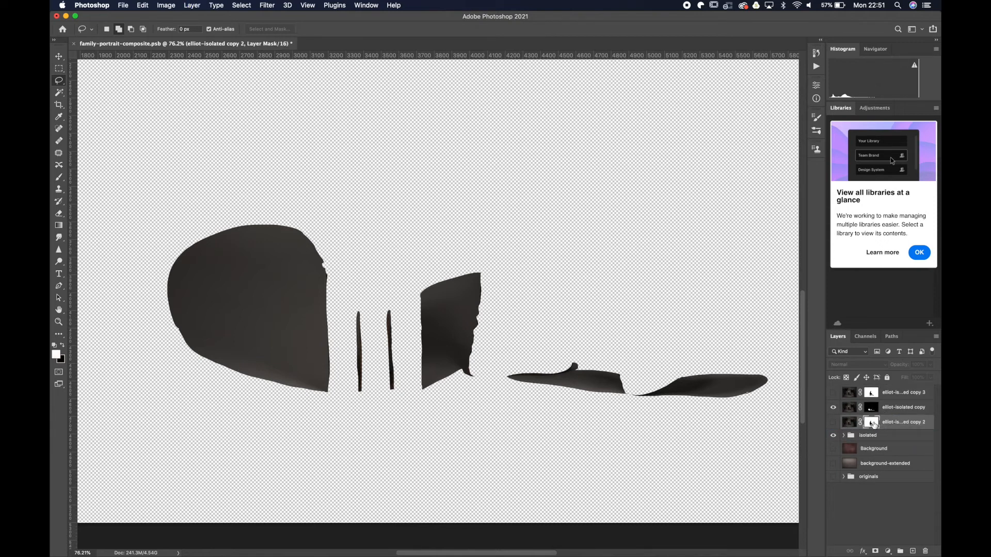
{"action": "key", "text": "super+i"}
{"action": "left_click", "coordinate": [833, 423]}
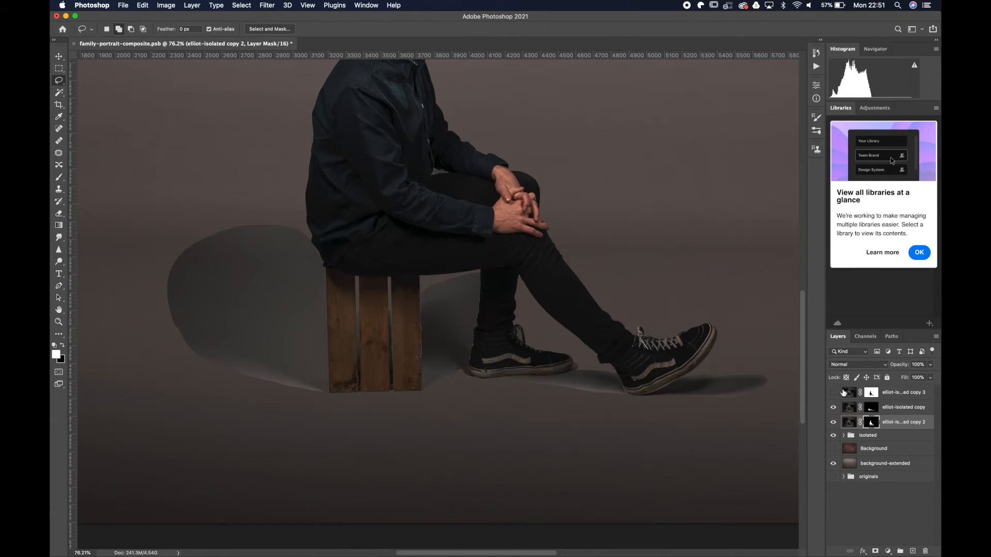
Add a Color Balance adjustment clipped to the shadow layer with midtones Cyan-Red at +3.
{"action": "left_click", "coordinate": [895, 408]}
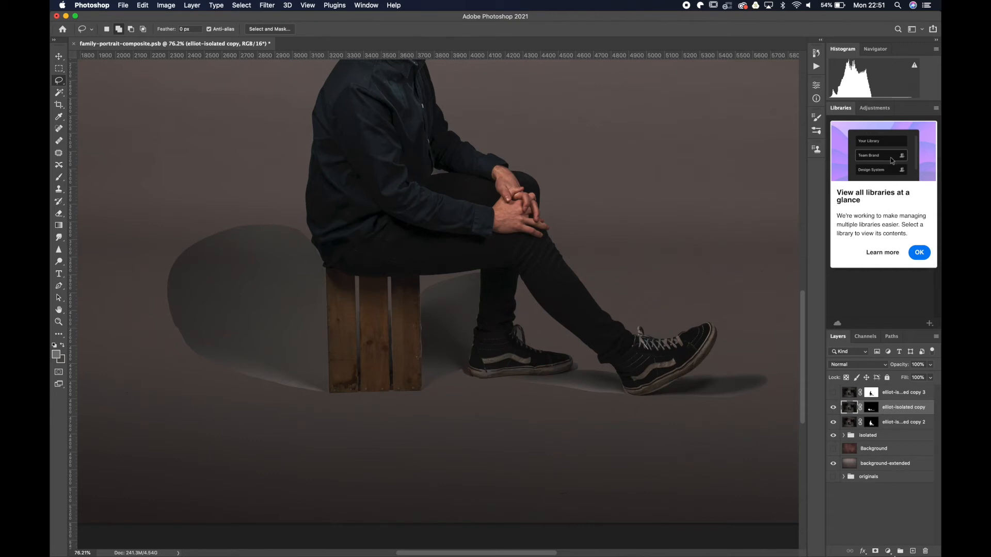
{"action": "left_click", "coordinate": [889, 551]}
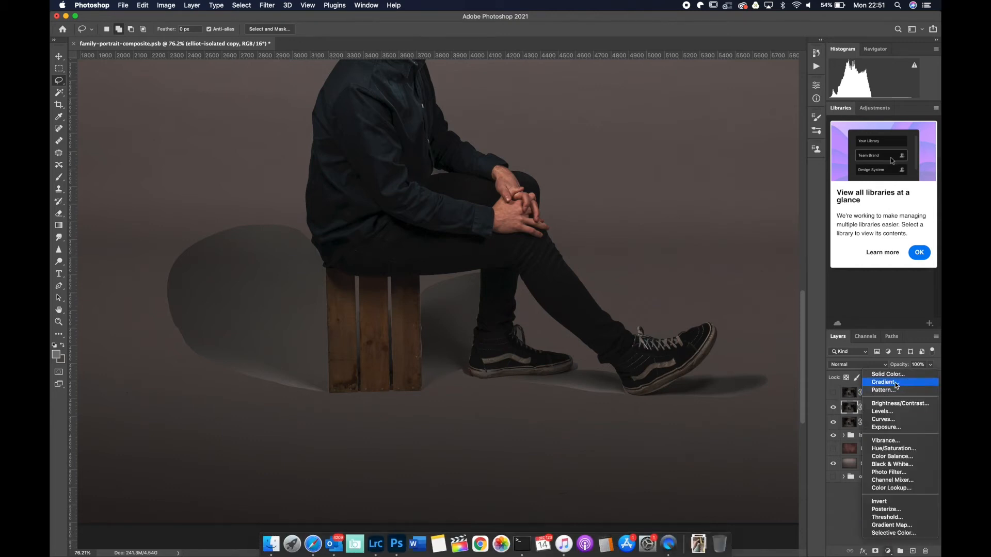
{"action": "left_click", "coordinate": [891, 456]}
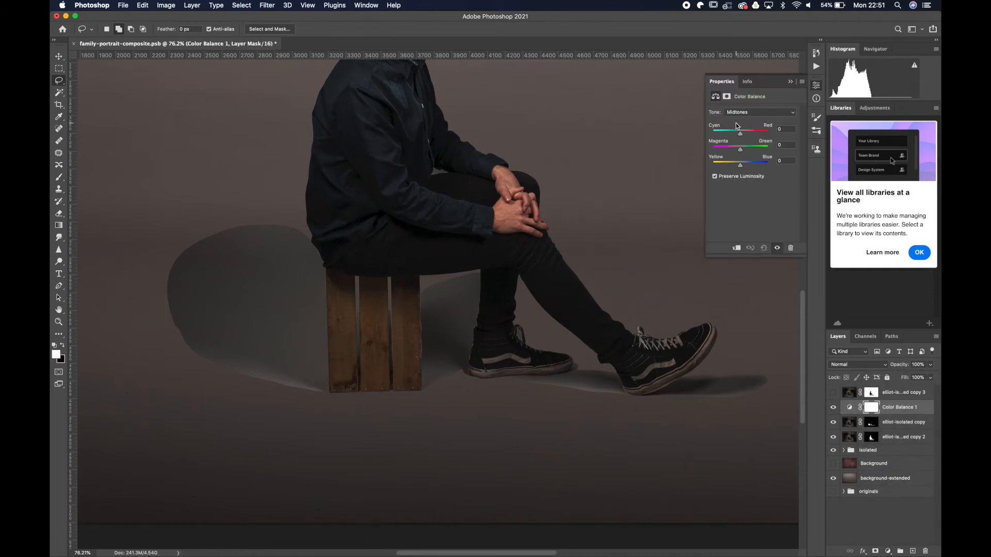
{"action": "left_click_drag", "start_coordinate": [740, 132], "coordinate": [739, 132]}
{"action": "left_click", "coordinate": [736, 248]}
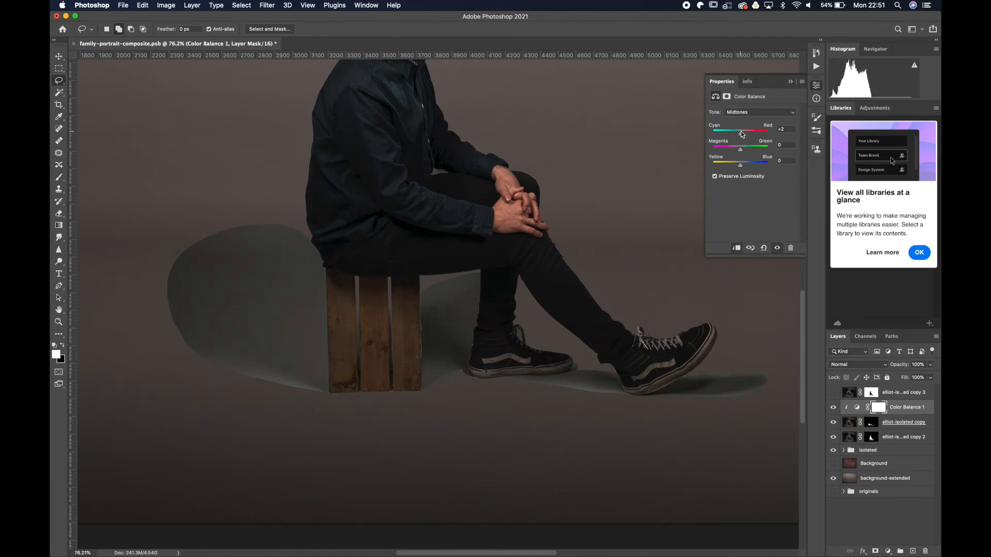
Add a Curves adjustment clipped to the shadow layer and darken its midtones to input 120, output 99.
{"action": "left_click", "coordinate": [888, 551]}
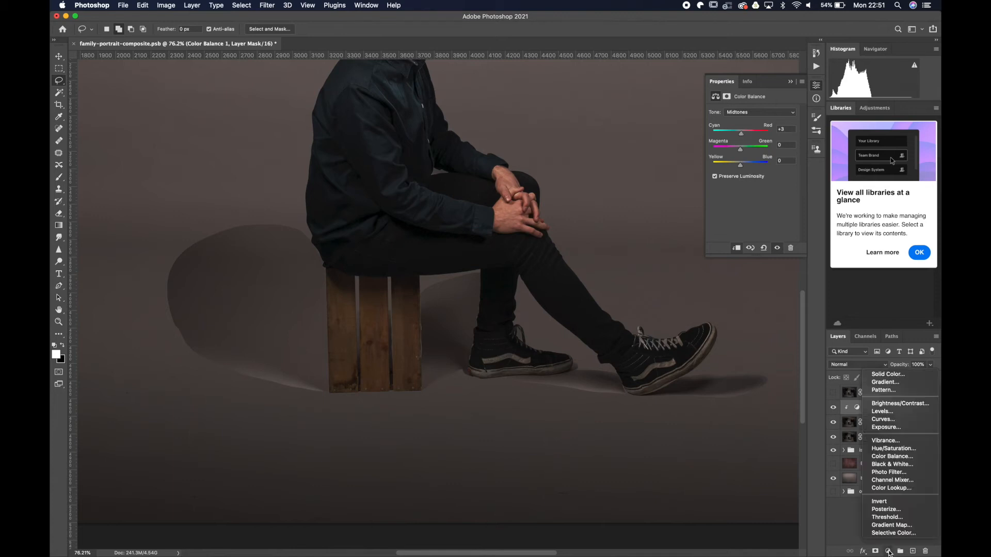
{"action": "left_click", "coordinate": [893, 420]}
{"action": "left_click", "coordinate": [737, 249]}
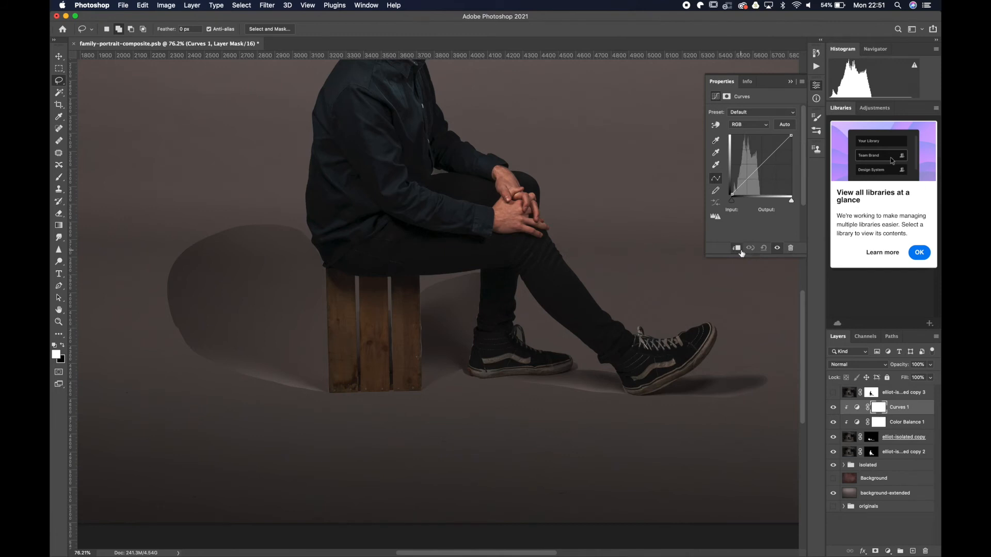
{"action": "mouse_move", "coordinate": [766, 162]}
{"action": "left_mouse_down"}
{"action": "mouse_move", "coordinate": [766, 177]}
{"action": "mouse_move", "coordinate": [760, 172]}
{"action": "left_mouse_up"}
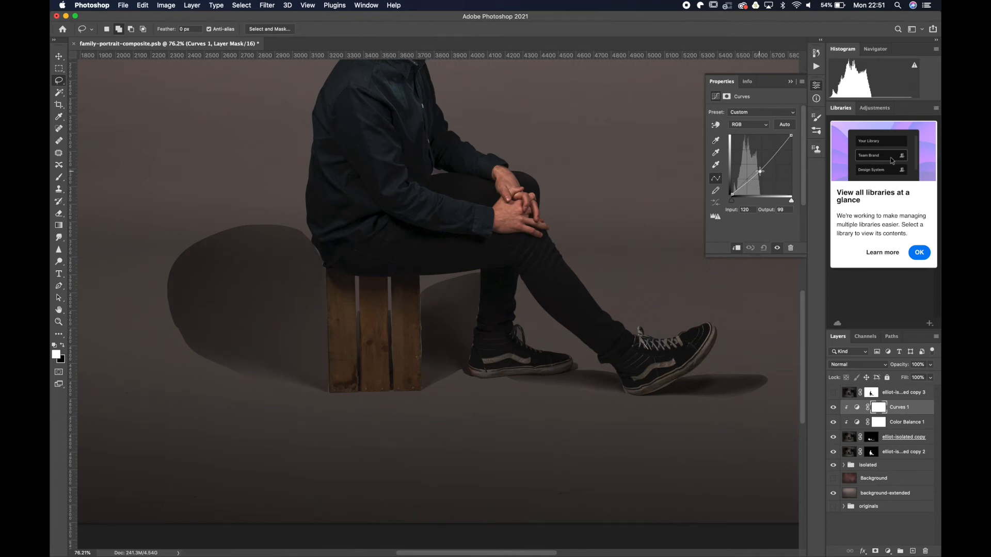
{"action": "left_click", "coordinate": [798, 83]}
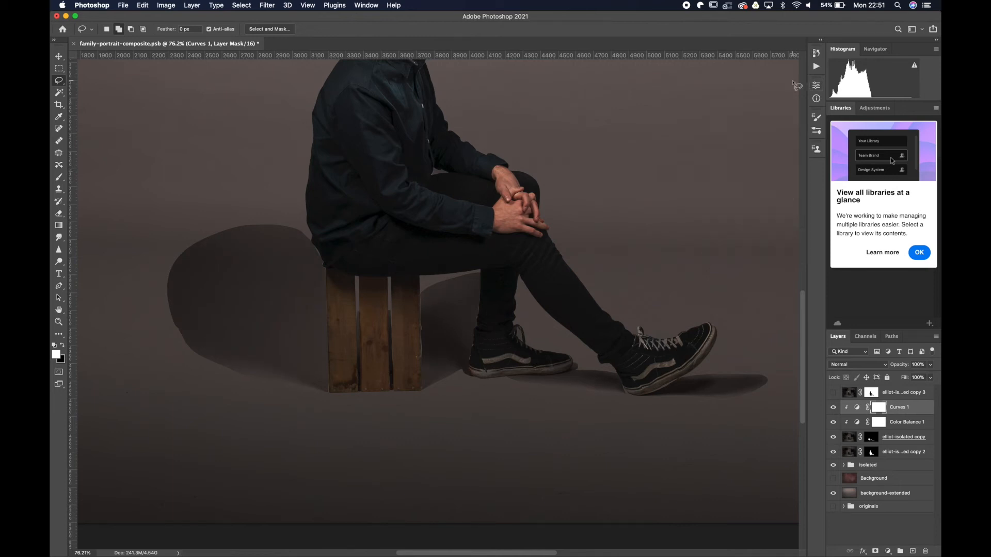
Check the shadow and subject layers by toggling their visibility, and feather the shadow layer's mask to 38.2 px.
{"action": "left_click", "coordinate": [879, 422]}
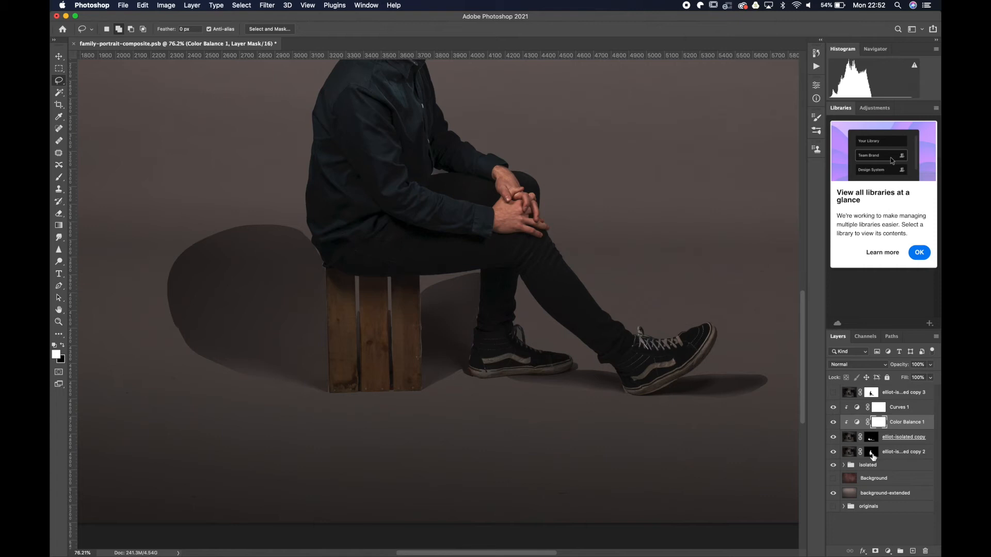
{"action": "left_click", "coordinate": [833, 439]}
{"action": "left_click", "coordinate": [833, 439]}
{"action": "left_click", "coordinate": [833, 454]}
{"action": "left_click", "coordinate": [833, 453]}
{"action": "left_click", "coordinate": [871, 437]}
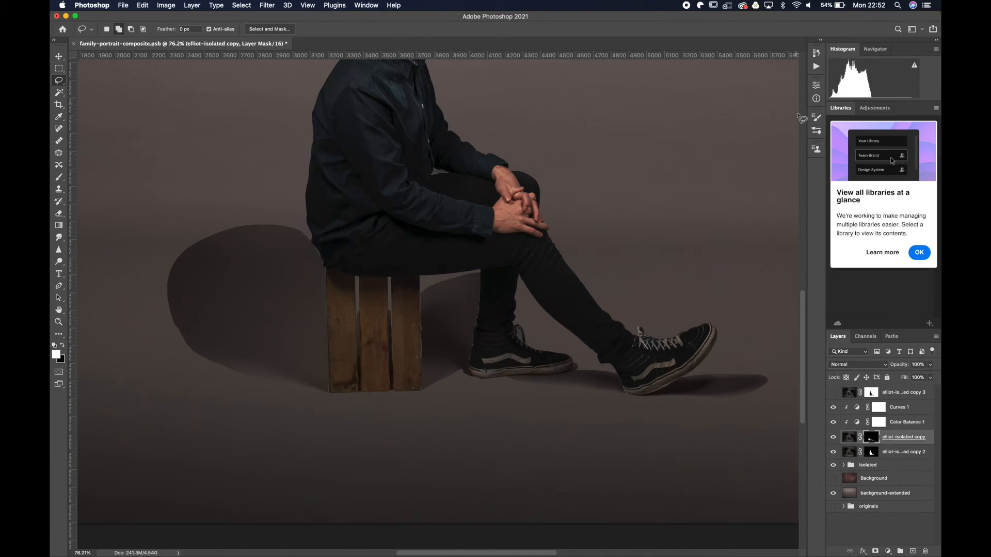
{"action": "left_click", "coordinate": [817, 88]}
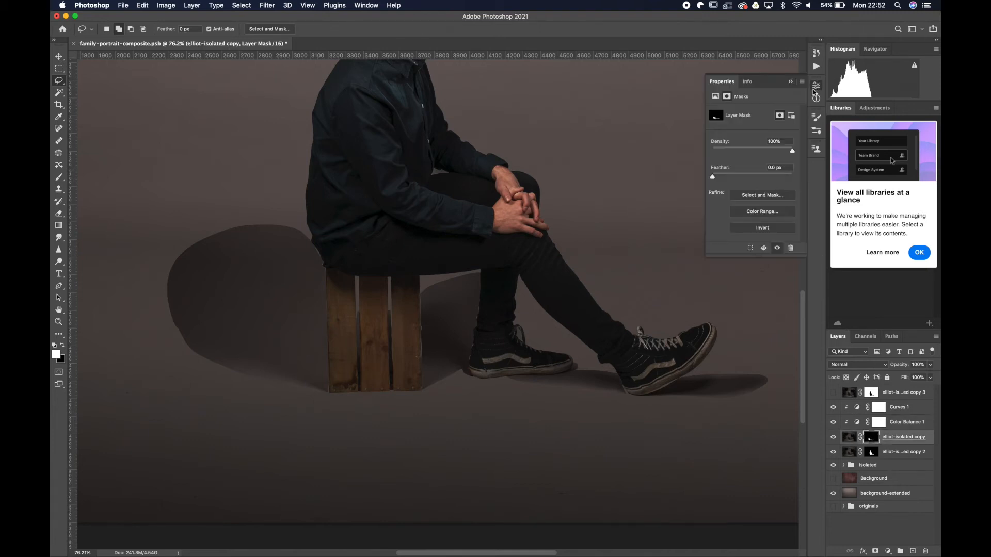
{"action": "left_click_drag", "start_coordinate": [716, 177], "coordinate": [746, 177]}
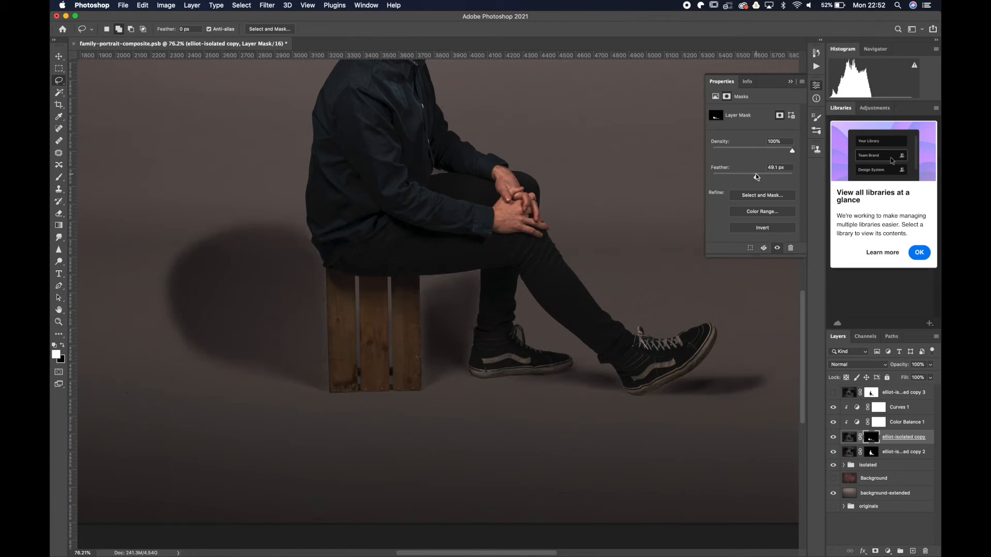
{"action": "left_click_drag", "start_coordinate": [757, 177], "coordinate": [753, 177]}
Set up the Brush with 13% opacity and 1% flow for painting on the shadow mask.
{"action": "left_click", "coordinate": [59, 179]}
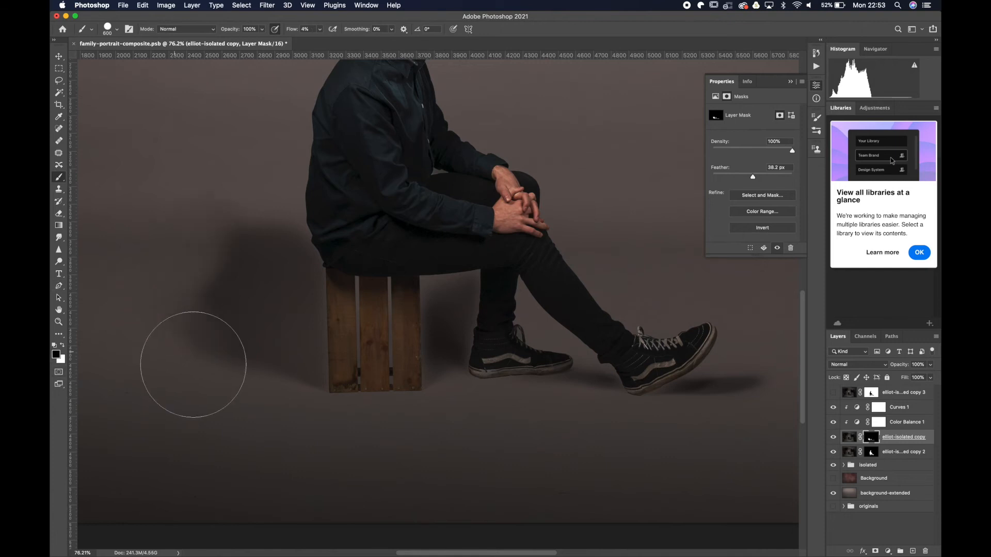
{"action": "left_click", "coordinate": [262, 29]}
{"action": "left_click_drag", "start_coordinate": [262, 38], "coordinate": [224, 39]}
{"action": "left_click", "coordinate": [320, 29]}
{"action": "left_click", "coordinate": [297, 33]}
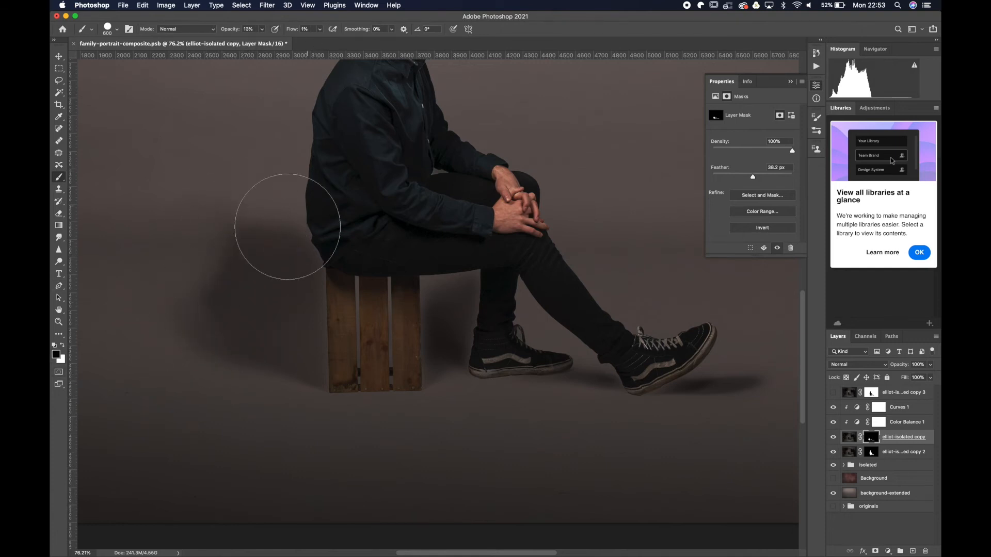
Fade the outer part of the shadow behind the crate with black, low-flow brush strokes on the mask.
{"action": "key", "text": "bracketleft"}
{"action": "key", "text": "bracketleft"}
{"action": "key", "text": "bracketleft"}
{"action": "key", "text": "bracketleft"}
{"action": "left_click", "coordinate": [320, 29]}
{"action": "left_click", "coordinate": [323, 40]}
{"action": "key", "text": "bracketright"}
{"action": "key", "text": "bracketright"}
{"action": "key", "text": "bracketright"}
{"action": "key", "text": "bracketright"}
{"action": "mouse_move", "coordinate": [235, 251]}
{"action": "left_mouse_down"}
{"action": "mouse_move", "coordinate": [214, 274]}
{"action": "mouse_move", "coordinate": [228, 381]}
{"action": "mouse_move", "coordinate": [159, 295]}
{"action": "left_mouse_up"}
Raise the brush opacity to 100% and soften the shadow between the crate and the rear leg.
{"action": "left_click", "coordinate": [263, 30]}
{"action": "left_click", "coordinate": [168, 326]}
{"action": "mouse_move", "coordinate": [263, 40]}
{"action": "left_mouse_down"}
{"action": "mouse_move", "coordinate": [317, 39]}
{"action": "mouse_move", "coordinate": [306, 41]}
{"action": "left_mouse_up"}
{"action": "left_click", "coordinate": [263, 30]}
{"action": "left_click_drag", "start_coordinate": [454, 297], "coordinate": [447, 324]}
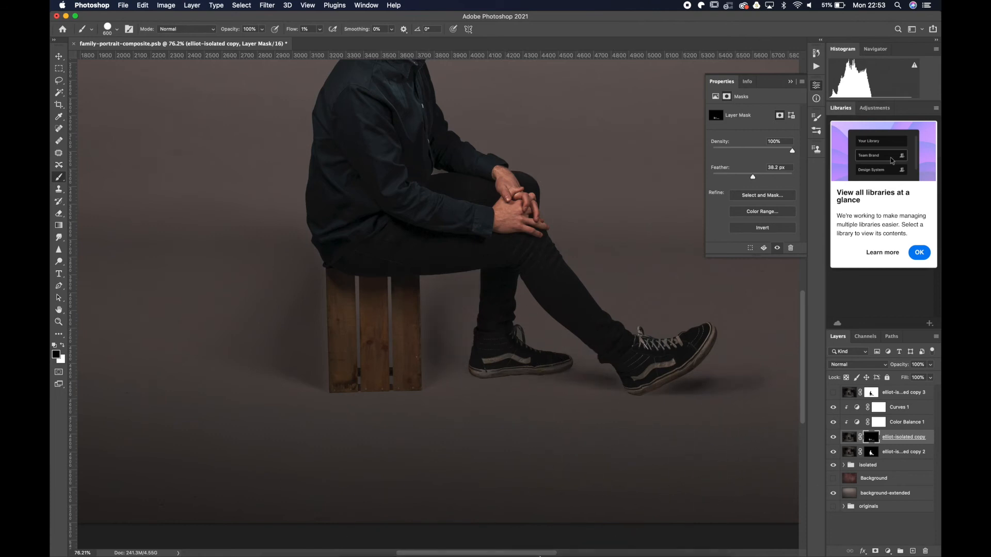
Refine the shadow mask on both sides of the crate with white and black strokes, using brush sizes of 150 and 300.
{"action": "key", "text": "x"}
{"action": "key", "text": "bracketleft"}
{"action": "key", "text": "bracketleft"}
{"action": "key", "text": "bracketleft"}
{"action": "key", "text": "bracketleft"}
{"action": "key", "text": "bracketleft"}
{"action": "key", "text": "bracketleft"}
{"action": "key", "text": "bracketleft"}
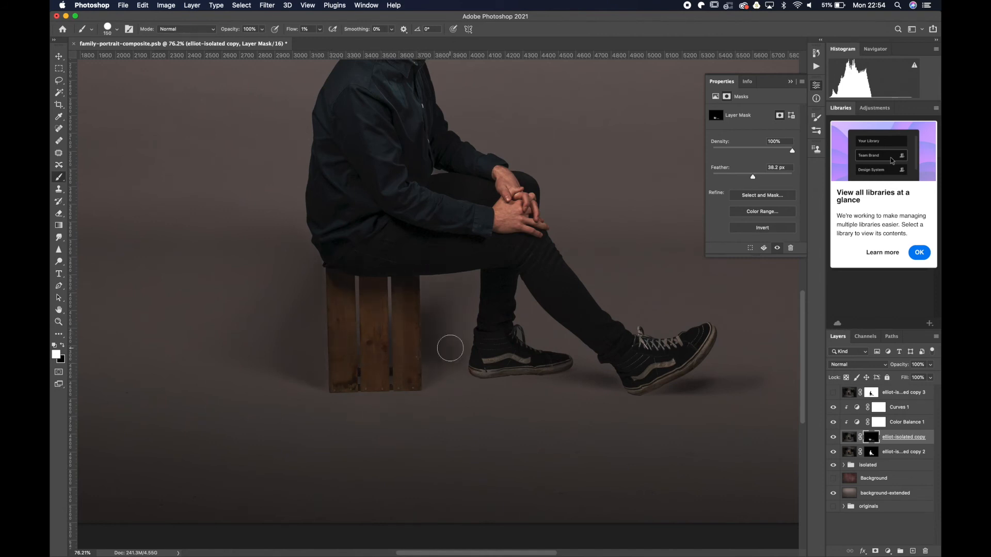
{"action": "key", "text": "super+z"}
{"action": "key", "text": "bracketright"}
{"action": "key", "text": "bracketright"}
{"action": "key", "text": "bracketright"}
{"action": "key", "text": "bracketright"}
{"action": "mouse_move", "coordinate": [318, 383]}
{"action": "left_mouse_down"}
{"action": "mouse_move", "coordinate": [336, 351]}
{"action": "mouse_move", "coordinate": [224, 324]}
{"action": "left_mouse_up"}
{"action": "key", "text": "x"}
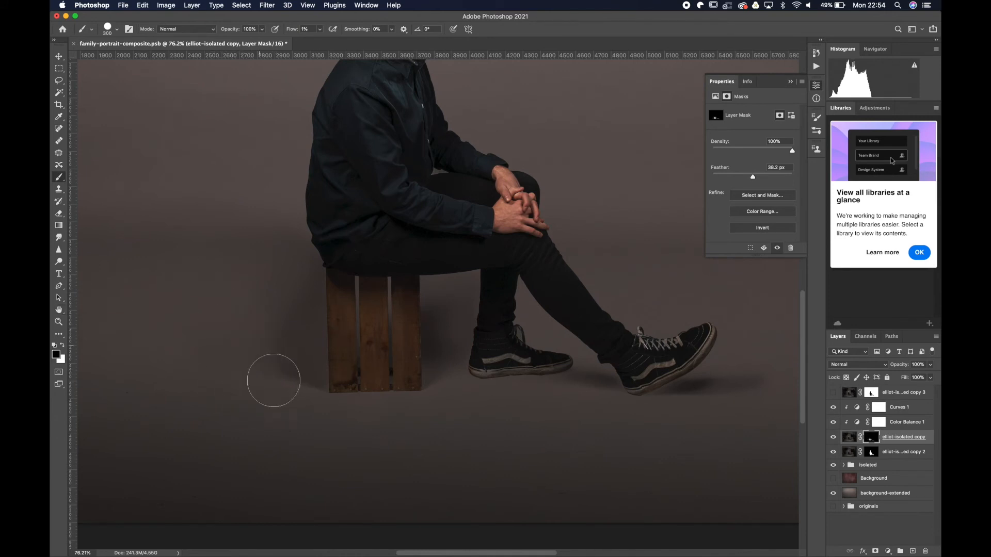
{"action": "key", "text": "x"}
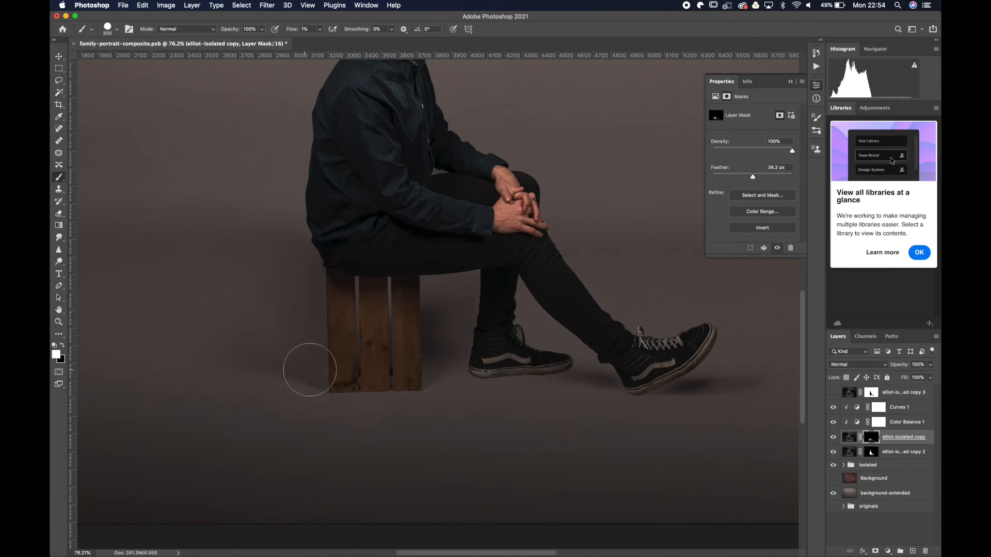
{"action": "scroll", "coordinate": [422, 500], "scroll_direction": "down", "scroll_amount": 3}
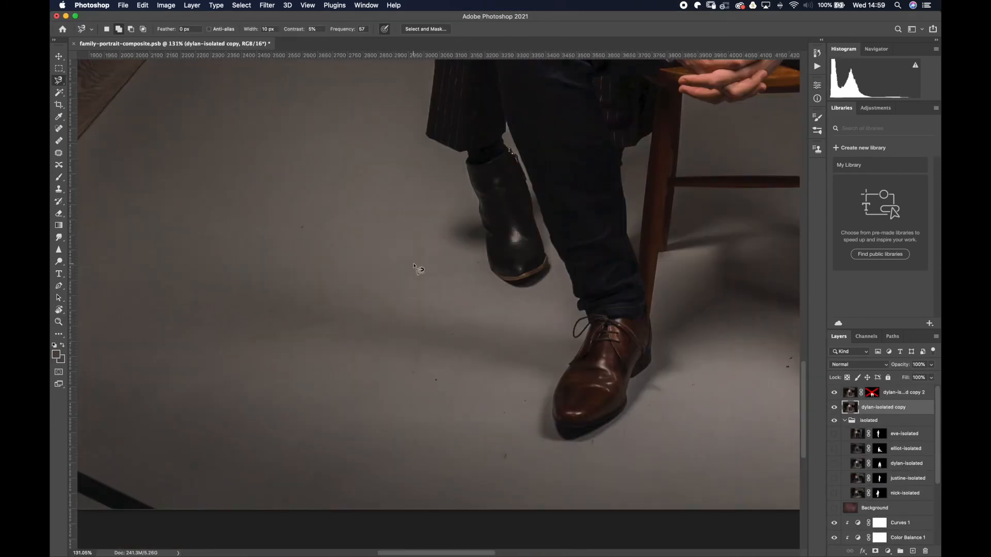
{"action": "left_click", "coordinate": [553, 449]}
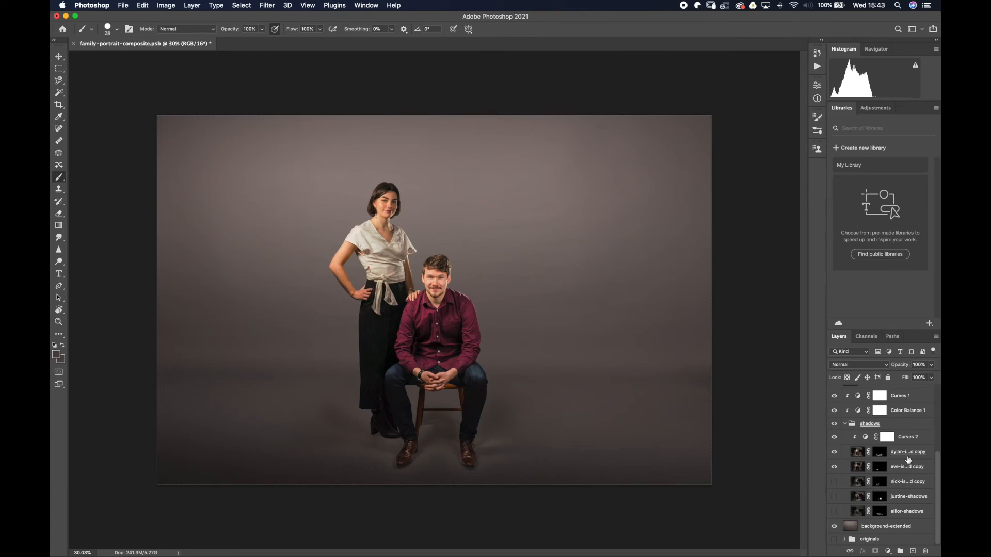
Link the shadow layers of the seated man in the red shirt and the standing woman.
{"action": "left_click", "coordinate": [908, 454]}
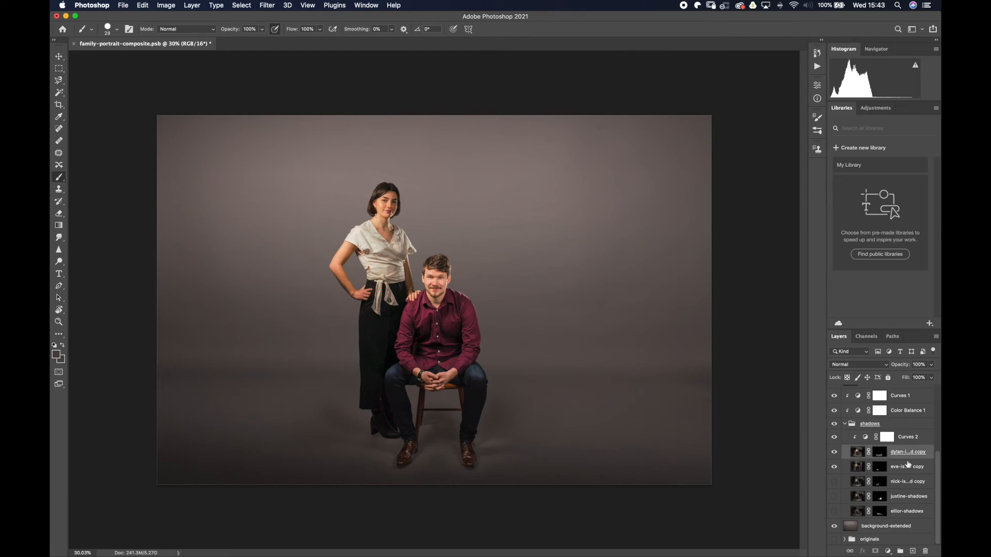
{"action": "left_click", "coordinate": [907, 468], "text": "shift"}
{"action": "right_click", "coordinate": [907, 468]}
{"action": "left_click", "coordinate": [826, 344]}
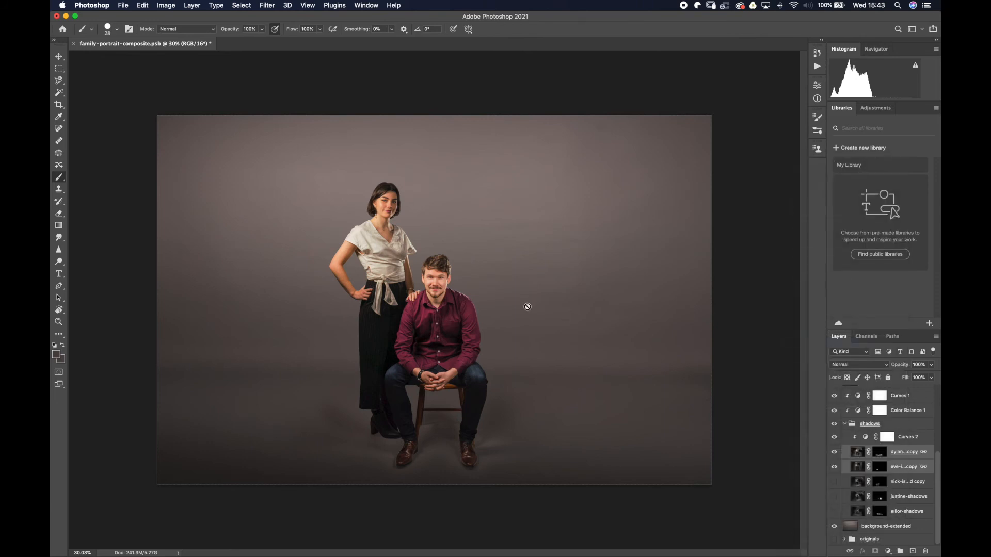
Try to move the seated man's linked shadow layer with Free Transform.
{"action": "left_click", "coordinate": [919, 452]}
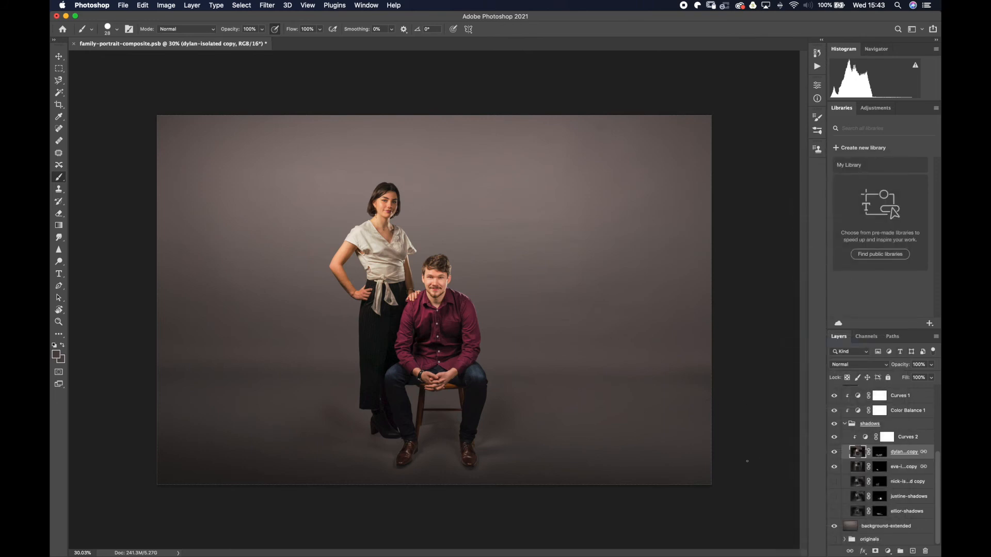
{"action": "key", "text": "super+t"}
{"action": "mouse_move", "coordinate": [496, 294]}
{"action": "left_mouse_down"}
{"action": "mouse_move", "coordinate": [487, 260]}
{"action": "mouse_move", "coordinate": [490, 284]}
{"action": "left_mouse_up"}
{"action": "key", "text": "super+z"}
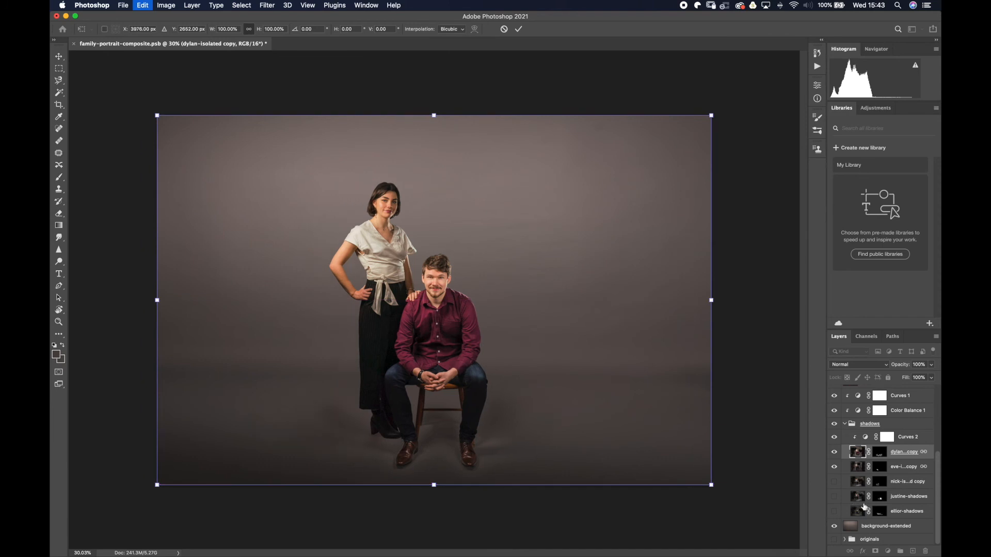
{"action": "key", "text": "Return"}
{"action": "key", "text": "b"}
Show the three hidden layers of isolated family members in the isolated group.
{"action": "scroll", "coordinate": [836, 468], "scroll_direction": "up", "scroll_amount": 5}
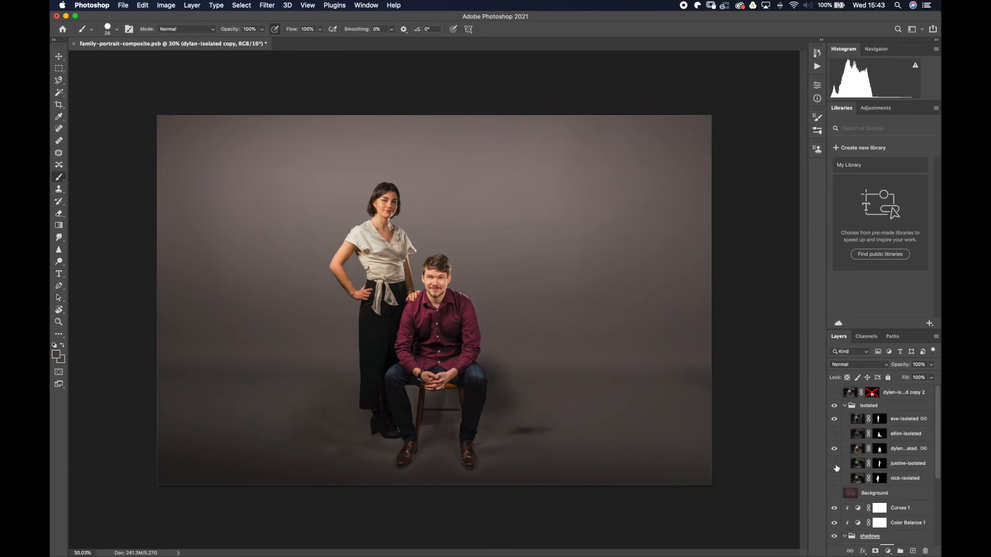
{"action": "left_click", "coordinate": [835, 435]}
{"action": "left_click", "coordinate": [835, 479]}
{"action": "left_click", "coordinate": [836, 466]}
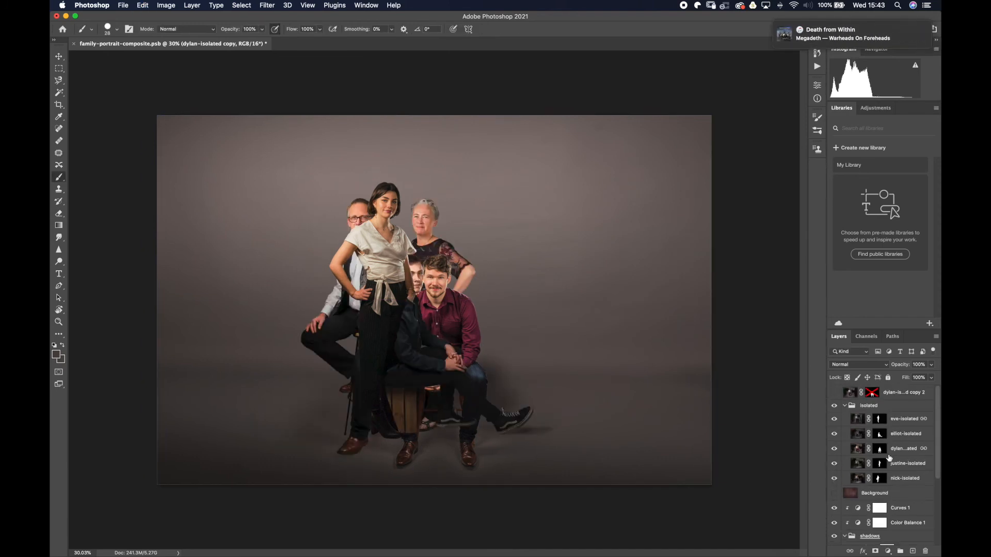
Move the young man on the crate rightward to X 5445 px, Y 2948 px, clear of the seated man in the red shirt.
{"action": "left_click", "coordinate": [906, 434]}
{"action": "key", "text": "super+t"}
{"action": "left_click_drag", "start_coordinate": [490, 373], "coordinate": [560, 391]}
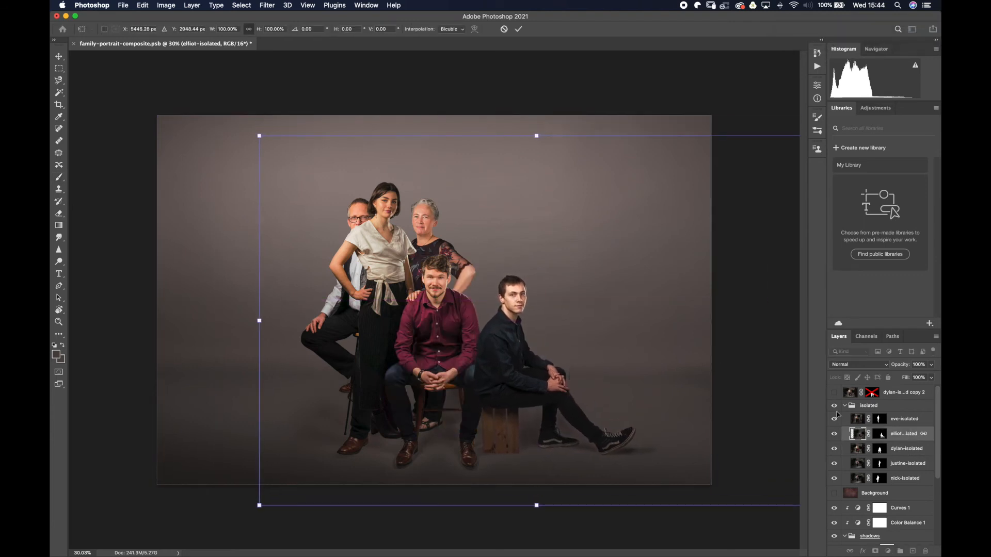
{"action": "key", "text": "Return"}
Move the older woman and the linked man in the waistcoat rightward, placing her layer at X 4953 px, Y 2652 px.
{"action": "left_click", "coordinate": [898, 464]}
{"action": "key", "text": "super+t"}
{"action": "left_click_drag", "start_coordinate": [439, 228], "coordinate": [499, 230]}
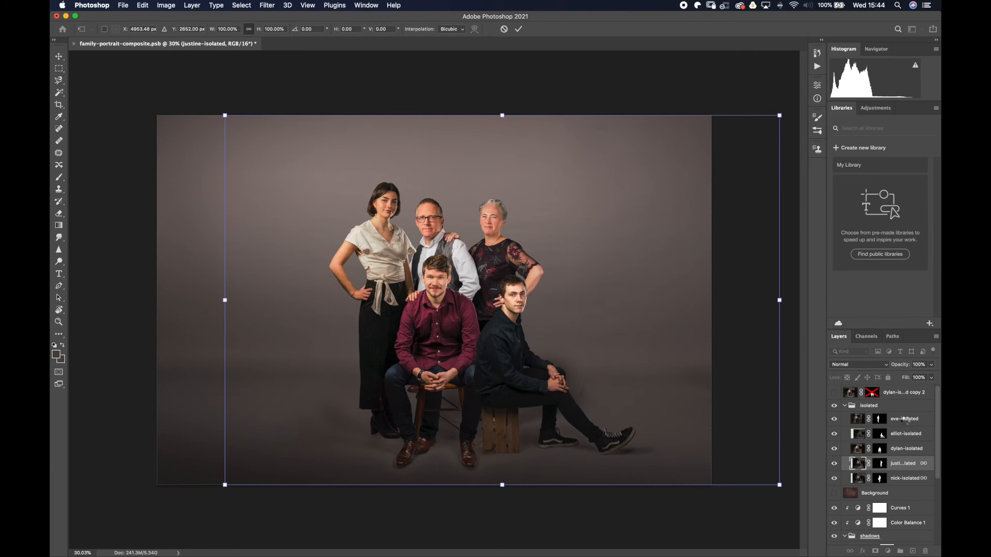
{"action": "key", "text": "b"}
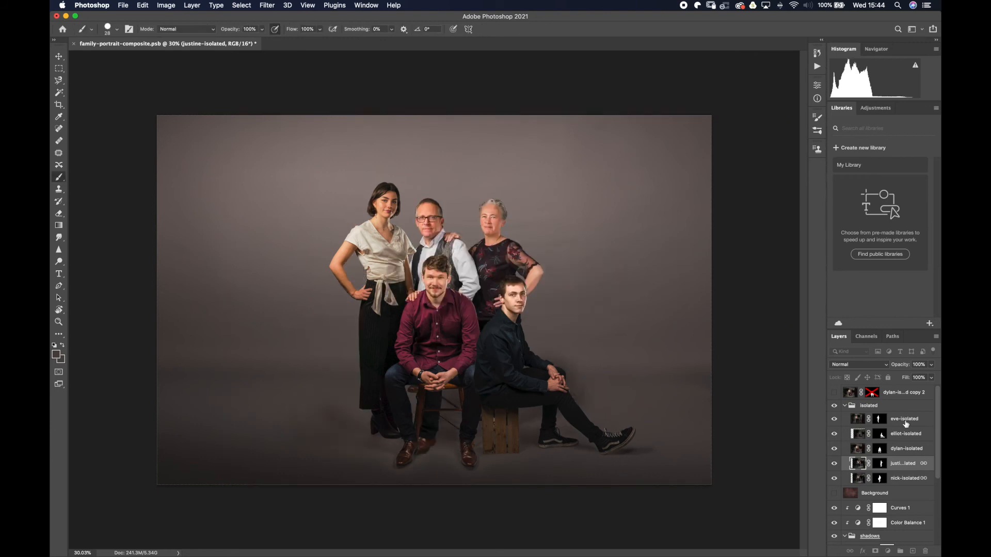
Move the young woman and the linked seated man in the red shirt leftward to X 2584 px, Y 2652 px.
{"action": "left_click", "coordinate": [906, 423]}
{"action": "key", "text": "super+t"}
{"action": "left_click_drag", "start_coordinate": [459, 312], "coordinate": [363, 308]}
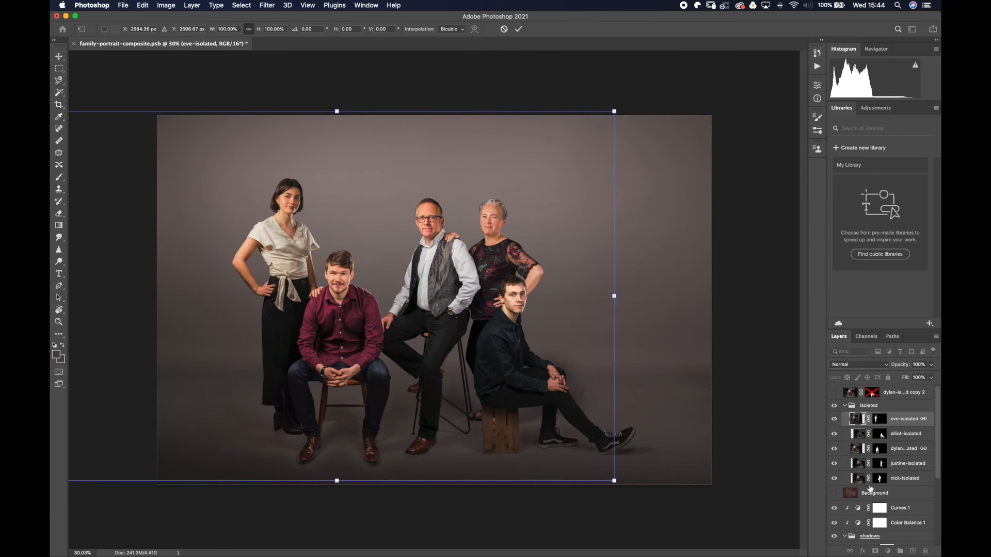
{"action": "left_click_drag", "start_coordinate": [345, 342], "coordinate": [344, 345]}
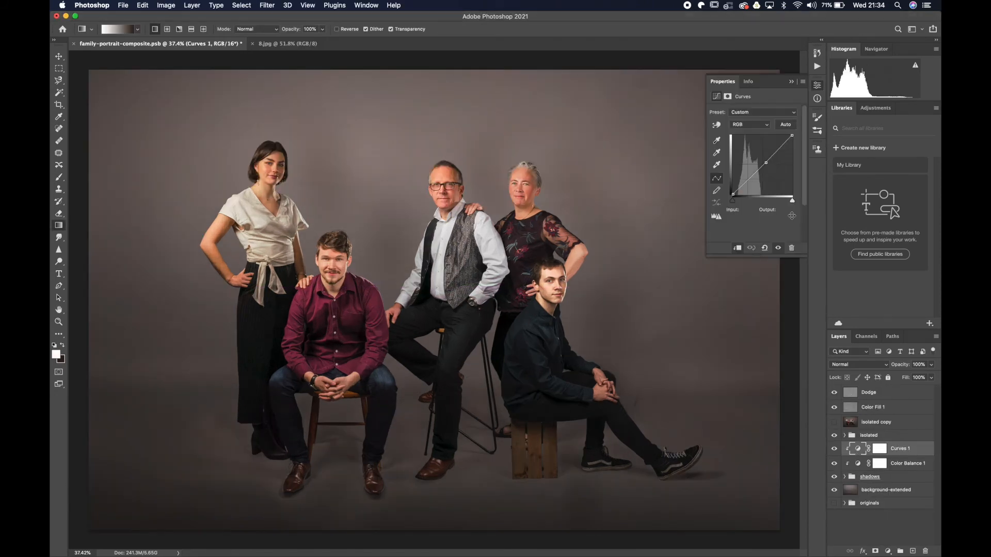
Darken the midtones in the Curves 1 adjustment by setting a curve point at input 138, output 87.
{"action": "left_click_drag", "start_coordinate": [766, 162], "coordinate": [765, 171]}
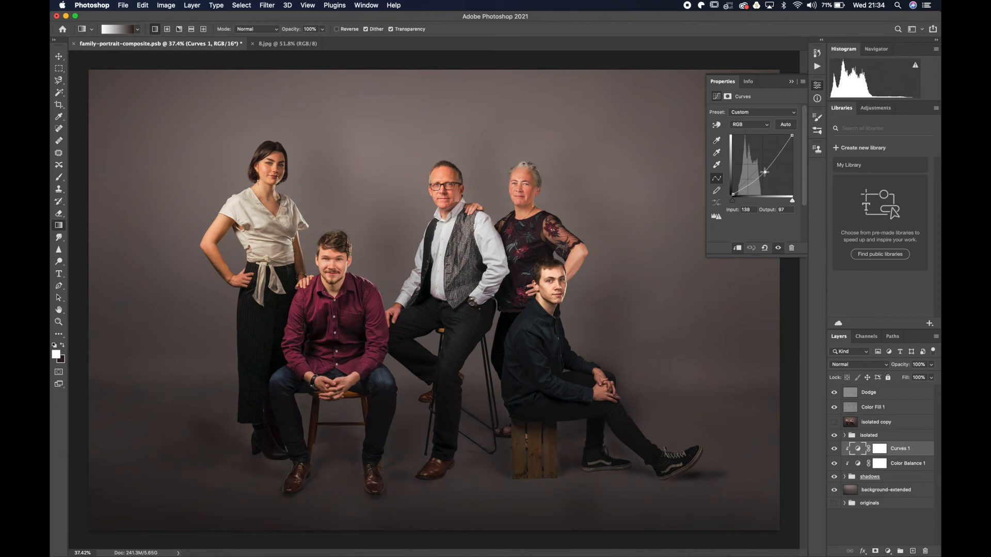
{"action": "left_click", "coordinate": [791, 82]}
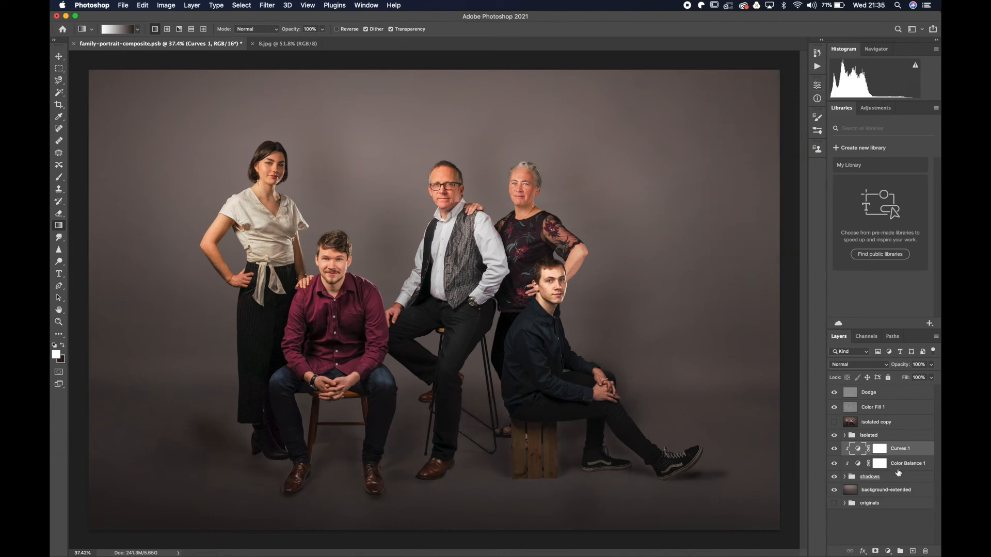
Blend the dark patch beside the young woman's feet on her shadow mask with white and black strokes, using a 600 brush at 1% flow.
{"action": "left_click", "coordinate": [845, 477]}
{"action": "scroll", "coordinate": [909, 472], "scroll_direction": "down", "scroll_amount": 2}
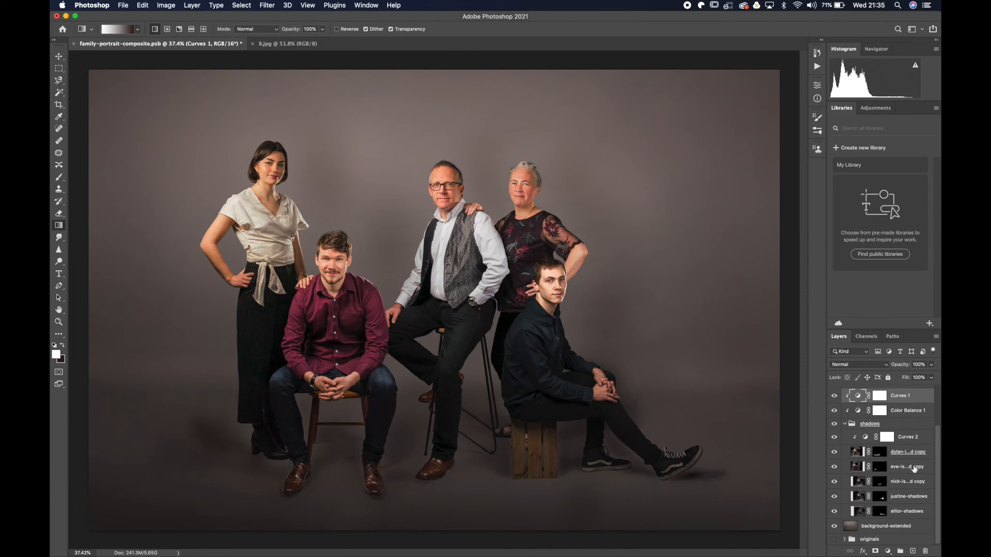
{"action": "left_click", "coordinate": [880, 466]}
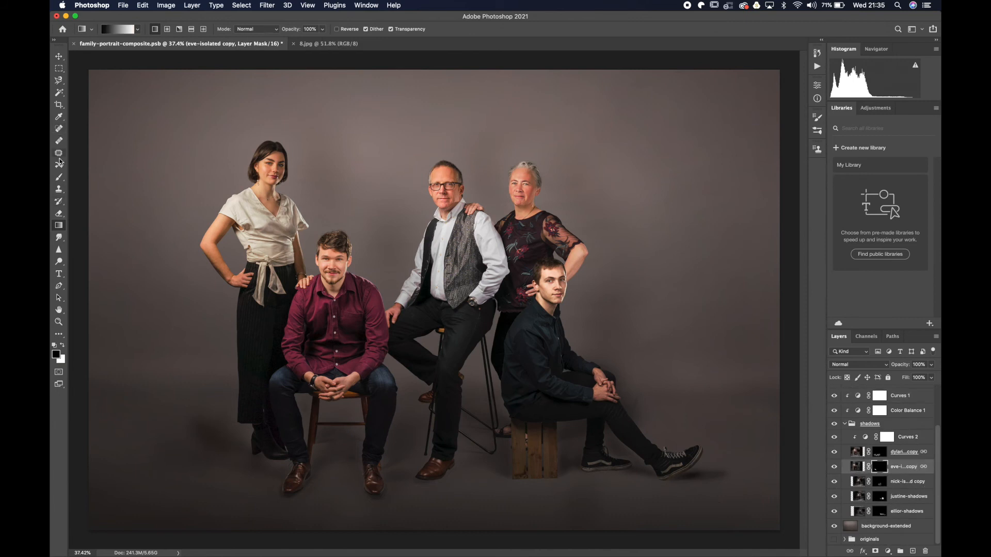
{"action": "left_click", "coordinate": [58, 177]}
{"action": "key", "text": "x"}
{"action": "key", "text": "bracketright"}
{"action": "key", "text": "bracketright"}
{"action": "key", "text": "bracketright"}
{"action": "key", "text": "bracketright"}
{"action": "key", "text": "bracketright"}
{"action": "key", "text": "bracketright"}
{"action": "key", "text": "bracketright"}
{"action": "key", "text": "bracketright"}
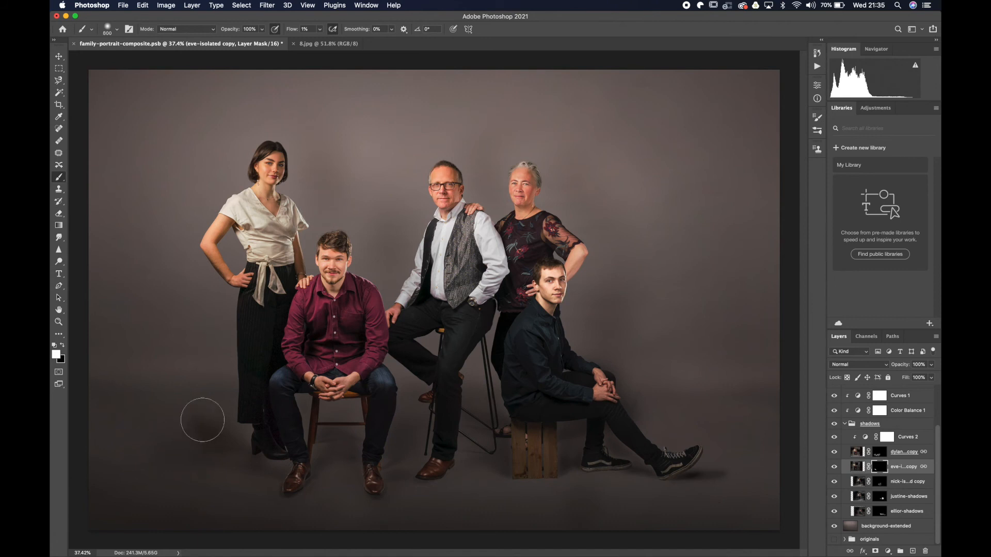
{"action": "mouse_move", "coordinate": [201, 431]}
{"action": "left_mouse_down"}
{"action": "mouse_move", "coordinate": [193, 453]}
{"action": "mouse_move", "coordinate": [209, 425]}
{"action": "mouse_move", "coordinate": [199, 424]}
{"action": "mouse_move", "coordinate": [195, 462]}
{"action": "mouse_move", "coordinate": [207, 441]}
{"action": "mouse_move", "coordinate": [173, 429]}
{"action": "mouse_move", "coordinate": [180, 444]}
{"action": "mouse_move", "coordinate": [213, 434]}
{"action": "left_mouse_up"}
{"action": "key", "text": "x"}
{"action": "mouse_move", "coordinate": [167, 473]}
{"action": "left_mouse_down"}
{"action": "mouse_move", "coordinate": [234, 390]}
{"action": "mouse_move", "coordinate": [134, 461]}
{"action": "mouse_move", "coordinate": [86, 514]}
{"action": "left_mouse_up"}
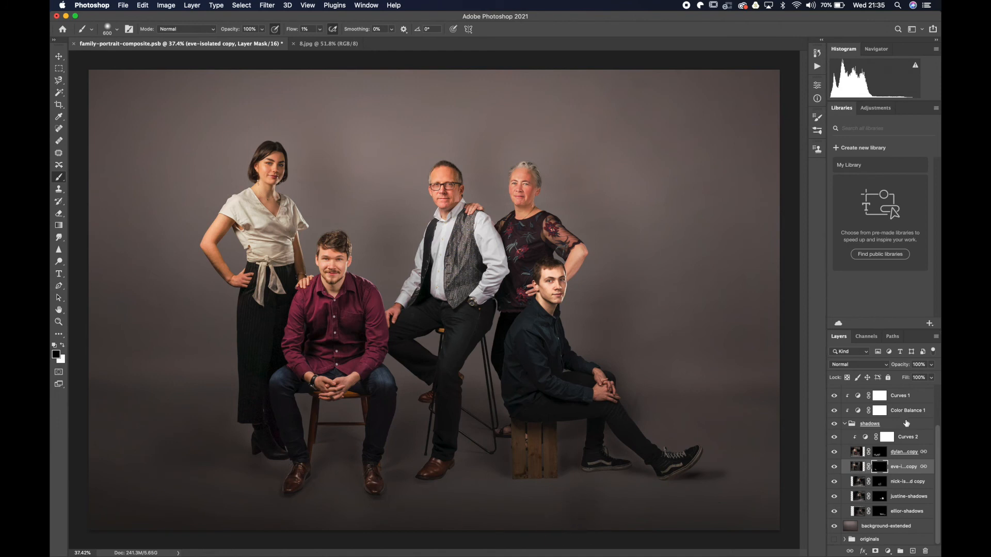
Darken the Curves 1 midtones slightly further and collapse the shadows group.
{"action": "left_click", "coordinate": [905, 397]}
{"action": "double_click", "coordinate": [858, 395]}
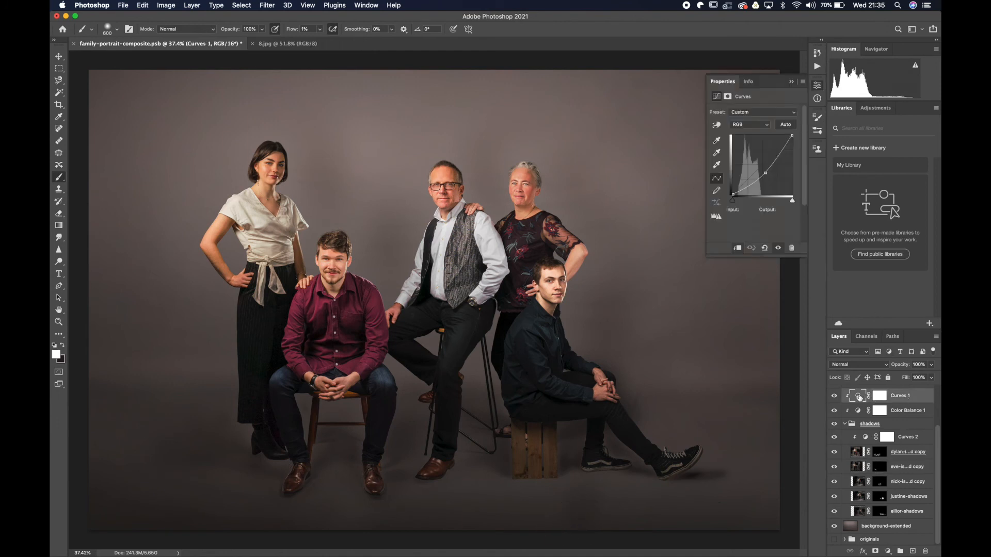
{"action": "left_click_drag", "start_coordinate": [768, 176], "coordinate": [768, 178]}
{"action": "left_click", "coordinate": [791, 82]}
{"action": "left_click", "coordinate": [845, 423]}
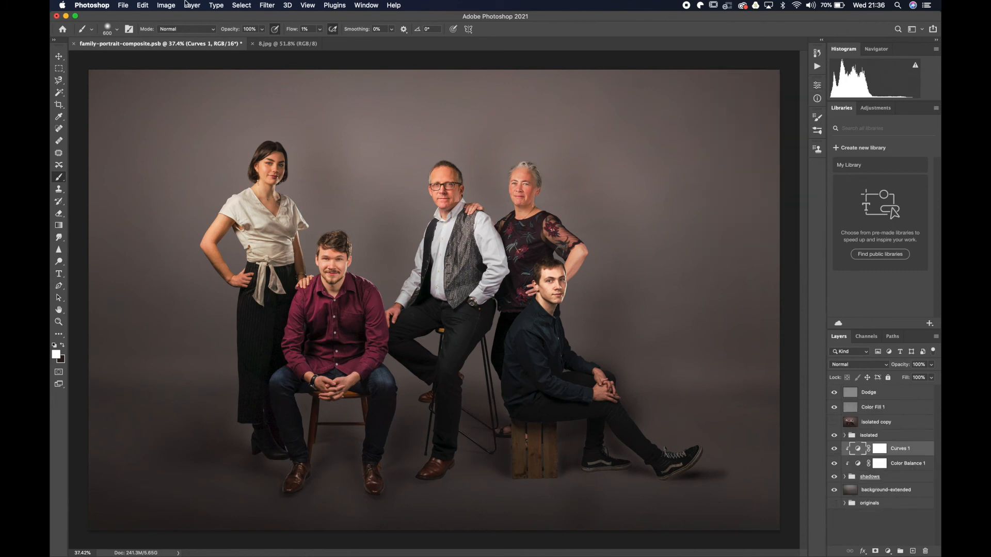
Browse the textures in the tp folder and open 8.jpg.
{"action": "left_click", "coordinate": [132, 6]}
{"action": "left_click", "coordinate": [133, 26]}
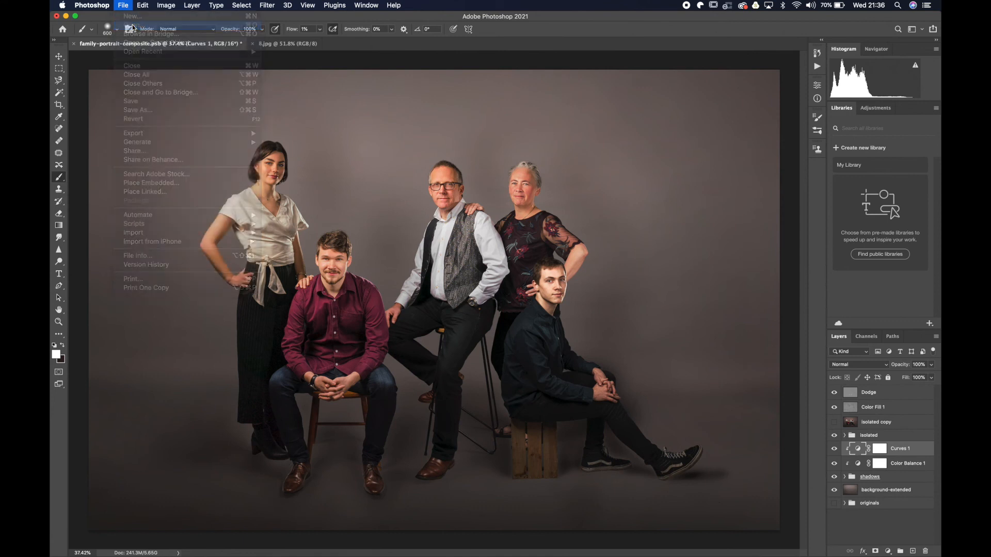
{"action": "left_click", "coordinate": [442, 127]}
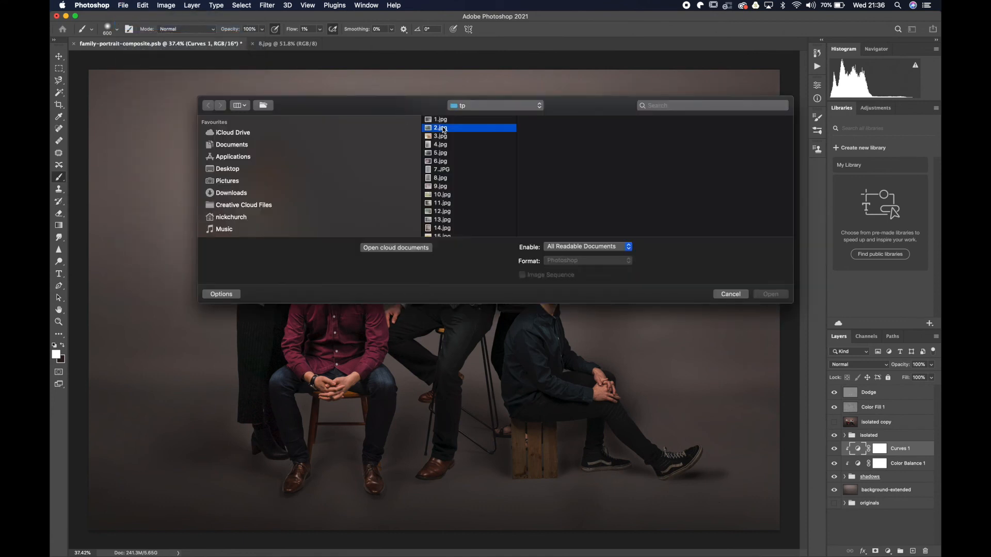
{"action": "key", "text": "Down"}
{"action": "key", "text": "Down"}
{"action": "key", "text": "Down"}
{"action": "key", "text": "Up"}
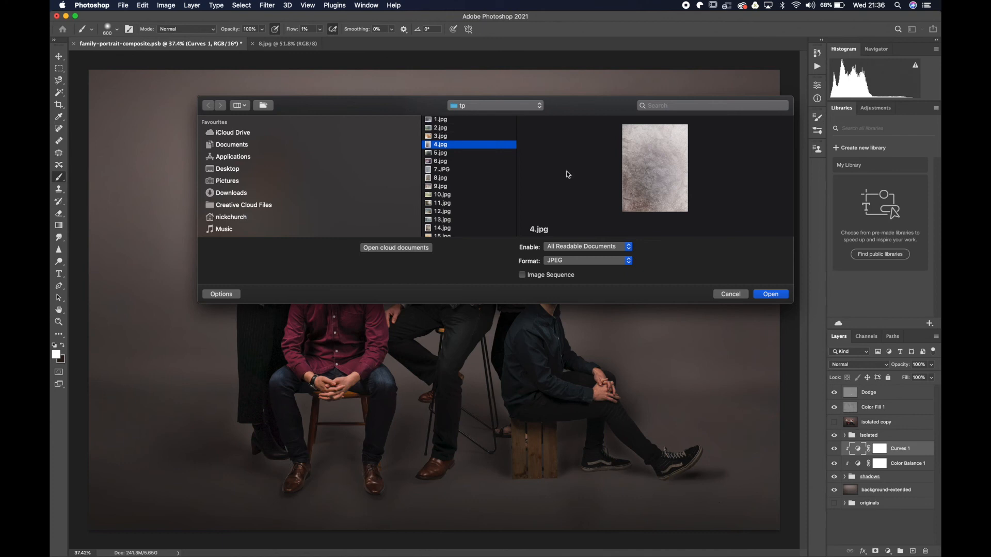
{"action": "key", "text": "Down"}
{"action": "key", "text": "Down"}
{"action": "key", "text": "Down"}
{"action": "key", "text": "Down"}
{"action": "key", "text": "Down"}
{"action": "key", "text": "Up"}
{"action": "key", "text": "Up"}
{"action": "key", "text": "Down"}
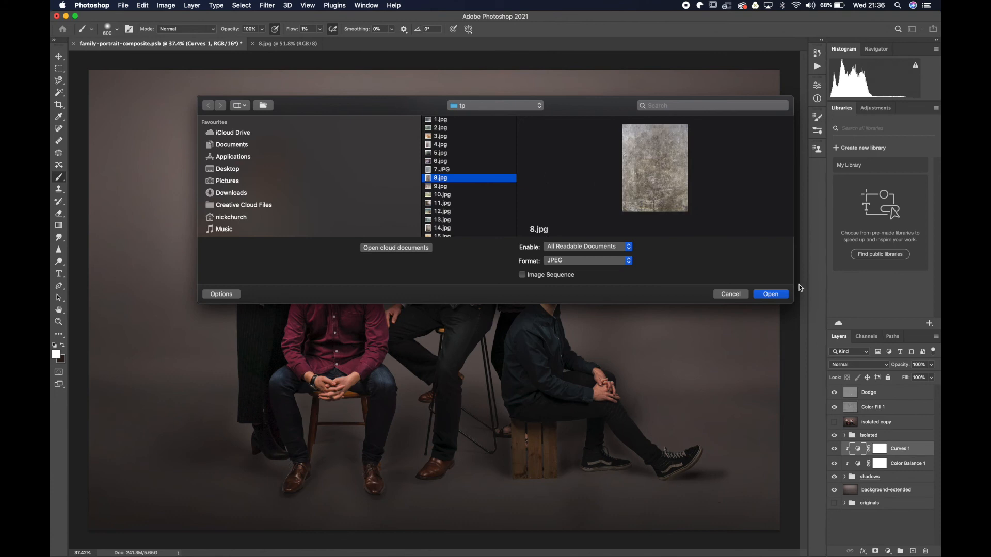
{"action": "left_click", "coordinate": [773, 296]}
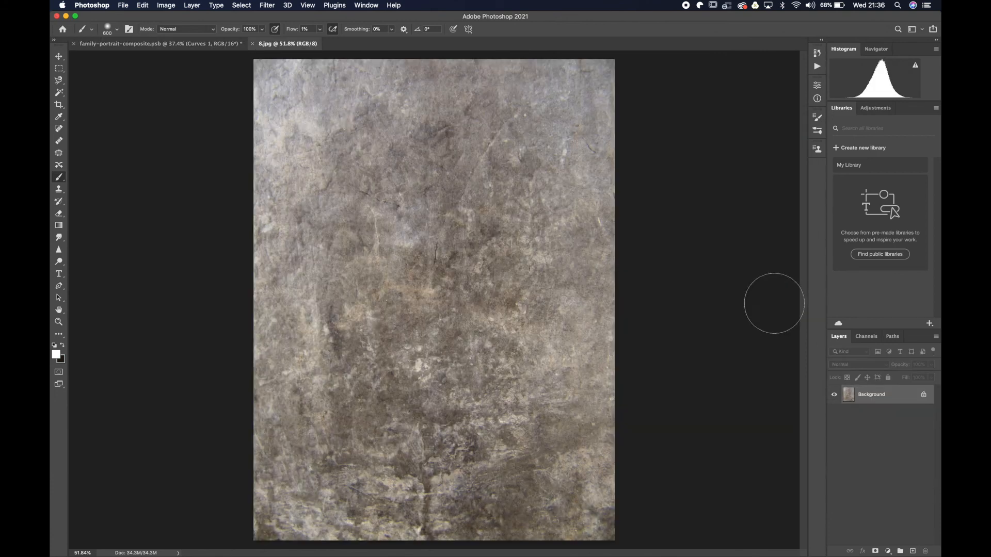
Duplicate the texture's Background layer into family-portrait-composite.psb, accept the colour profile conversion, and close 8.jpg.
{"action": "right_click", "coordinate": [877, 398]}
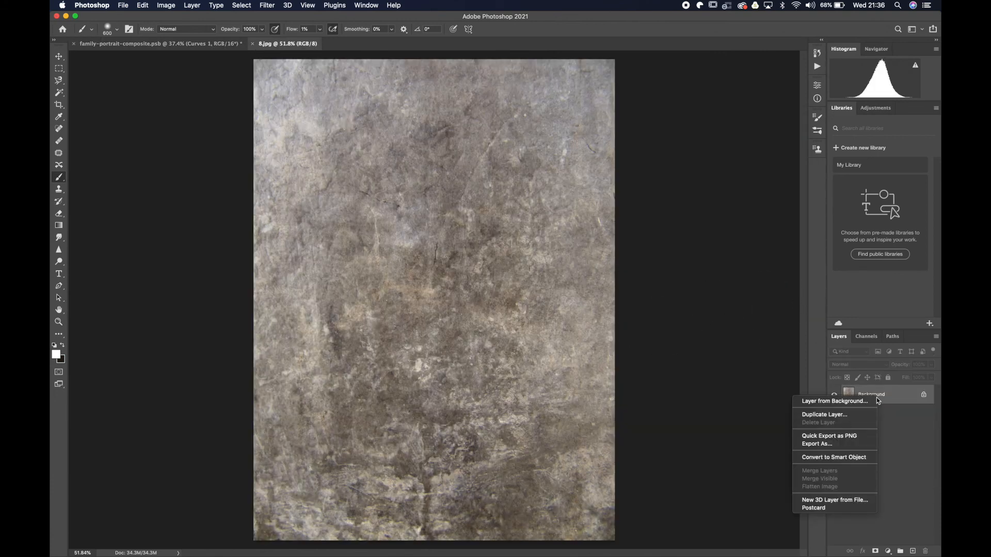
{"action": "left_click", "coordinate": [825, 415]}
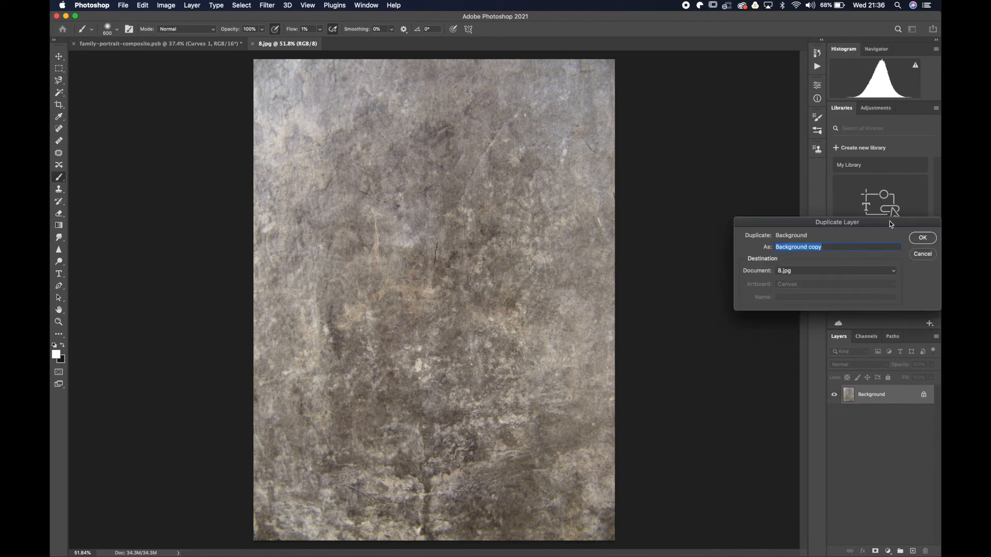
{"action": "left_click", "coordinate": [834, 272]}
{"action": "left_click", "coordinate": [835, 262]}
{"action": "left_click", "coordinate": [922, 237]}
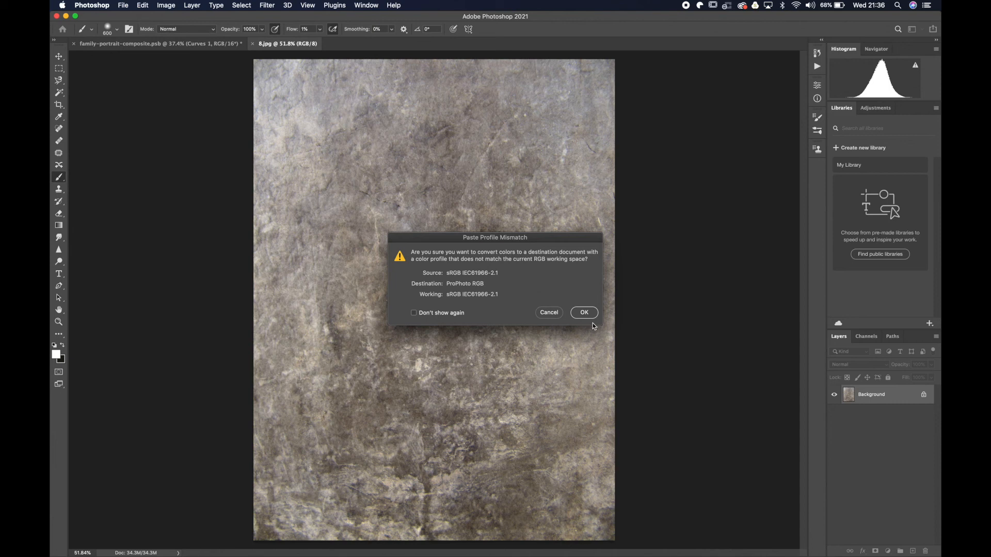
{"action": "left_click", "coordinate": [585, 313]}
{"action": "key", "text": "super+w"}
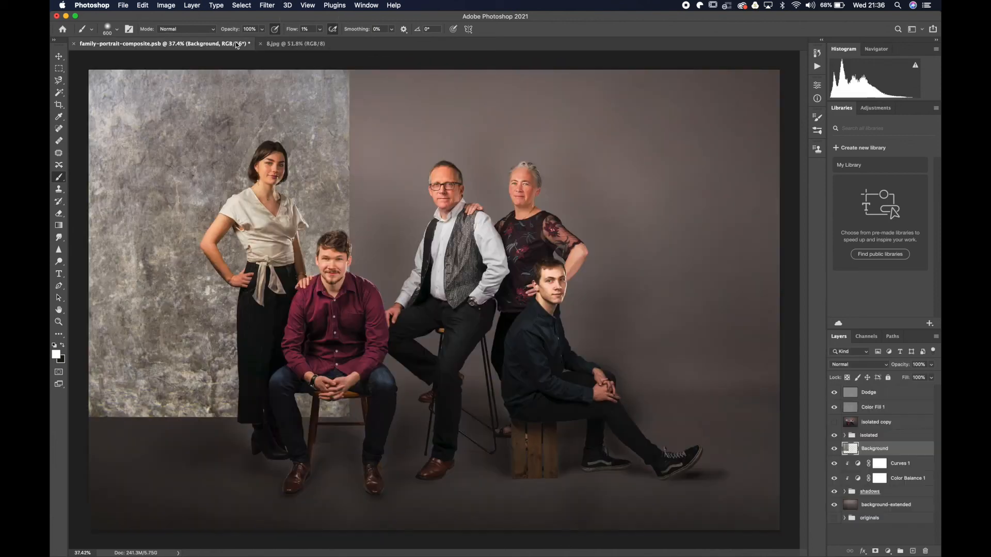
Rotate the texture layer 90 degrees into landscape orientation.
{"action": "left_click", "coordinate": [164, 5]}
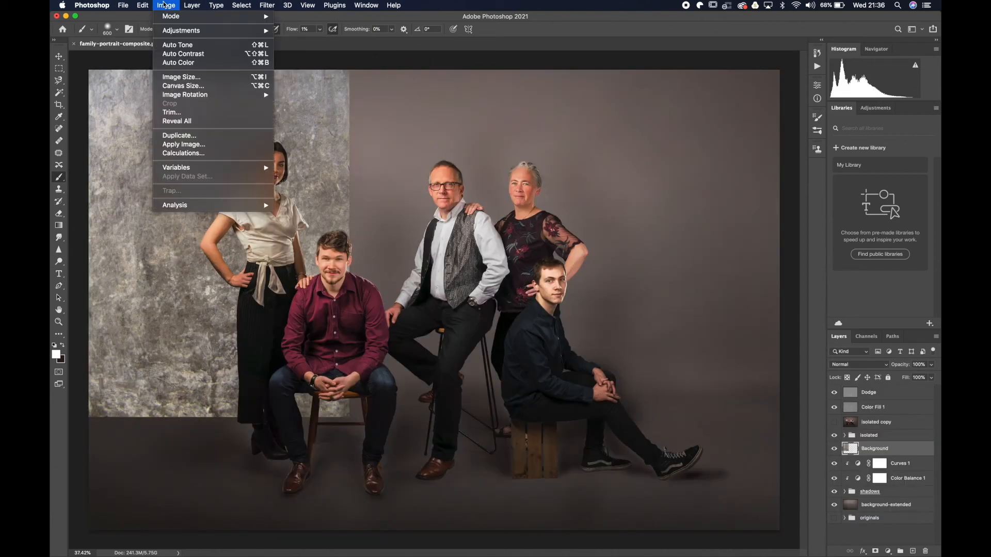
{"action": "mouse_move", "coordinate": [142, 5]}
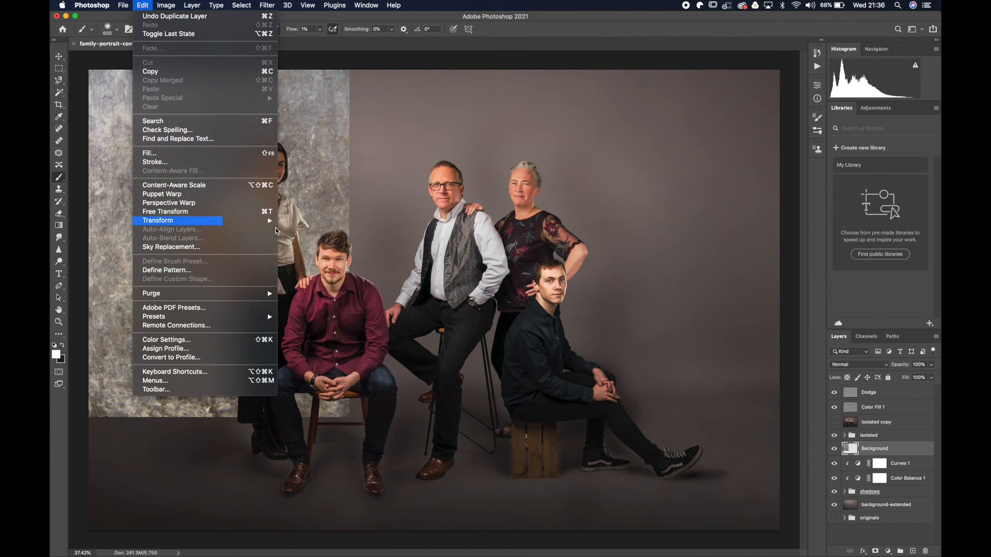
{"action": "mouse_move", "coordinate": [268, 223]}
{"action": "left_click", "coordinate": [333, 342]}
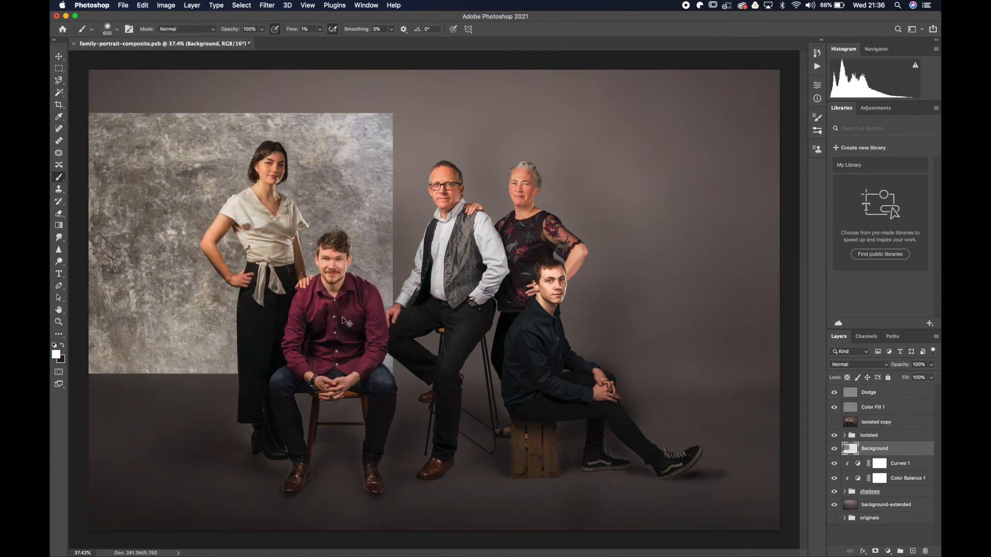
Align the texture layer with the canvas corner and stretch it to fill the whole canvas, about 198.8% wide and 176.8% high.
{"action": "key", "text": "super+t"}
{"action": "left_click_drag", "start_coordinate": [333, 178], "coordinate": [371, 137]}
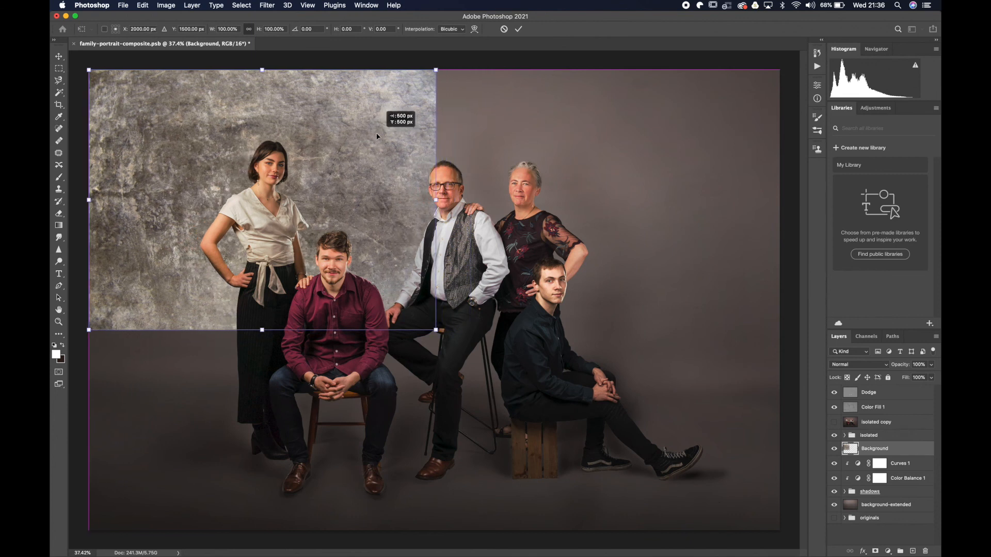
{"action": "left_click_drag", "start_coordinate": [436, 330], "coordinate": [690, 530]}
{"action": "left_click_drag", "start_coordinate": [690, 301], "coordinate": [782, 300]}
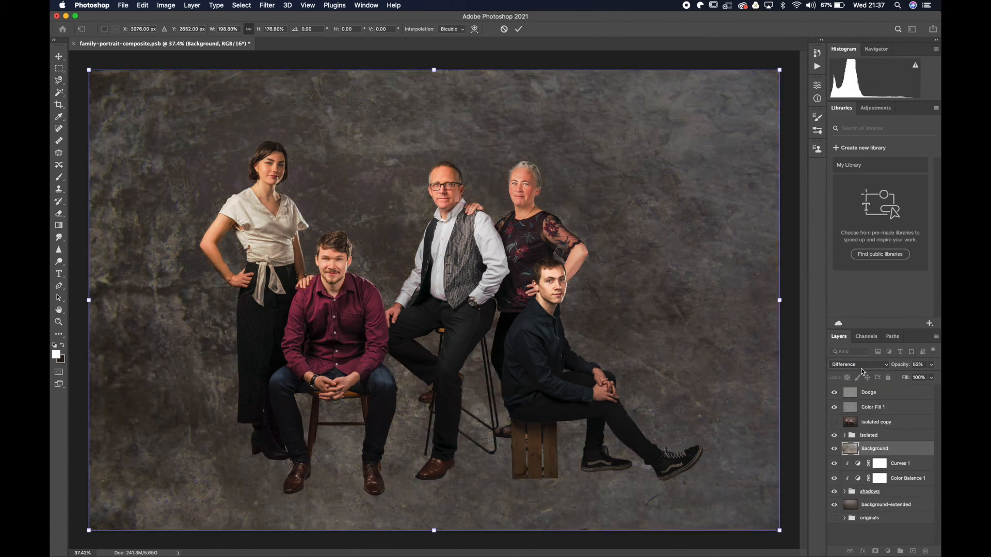
Try the Hard Mix, Linear Light, Hard Light and Overlay blend modes on the texture layer.
{"action": "left_click", "coordinate": [861, 366]}
{"action": "left_click", "coordinate": [853, 353]}
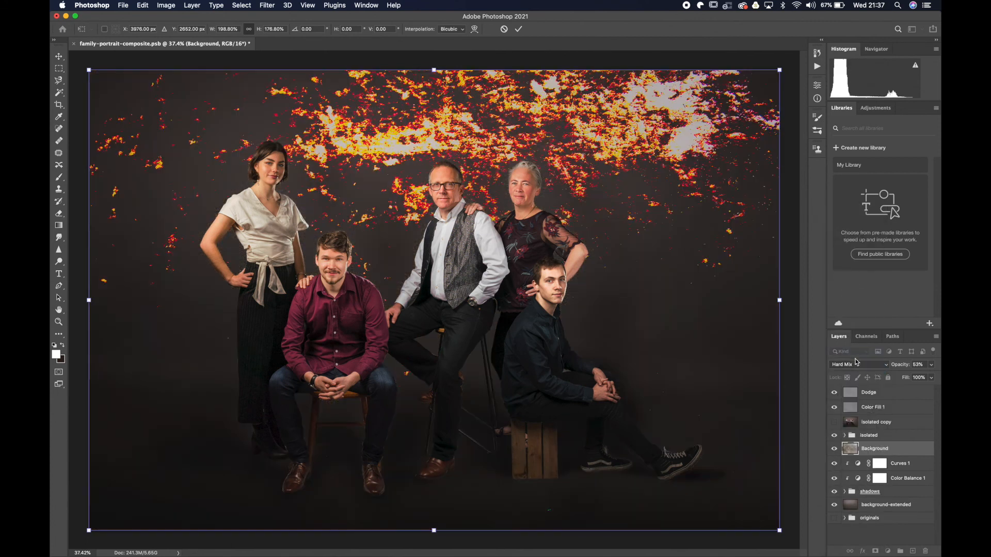
{"action": "left_click", "coordinate": [857, 365]}
{"action": "left_click", "coordinate": [855, 351]}
{"action": "left_click", "coordinate": [856, 363]}
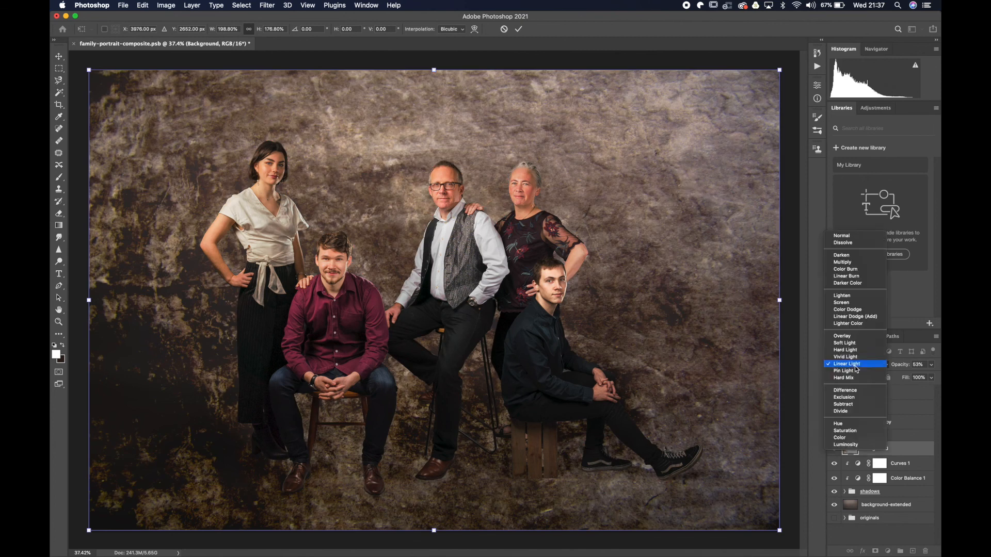
{"action": "left_click", "coordinate": [856, 349]}
{"action": "left_click", "coordinate": [856, 364]}
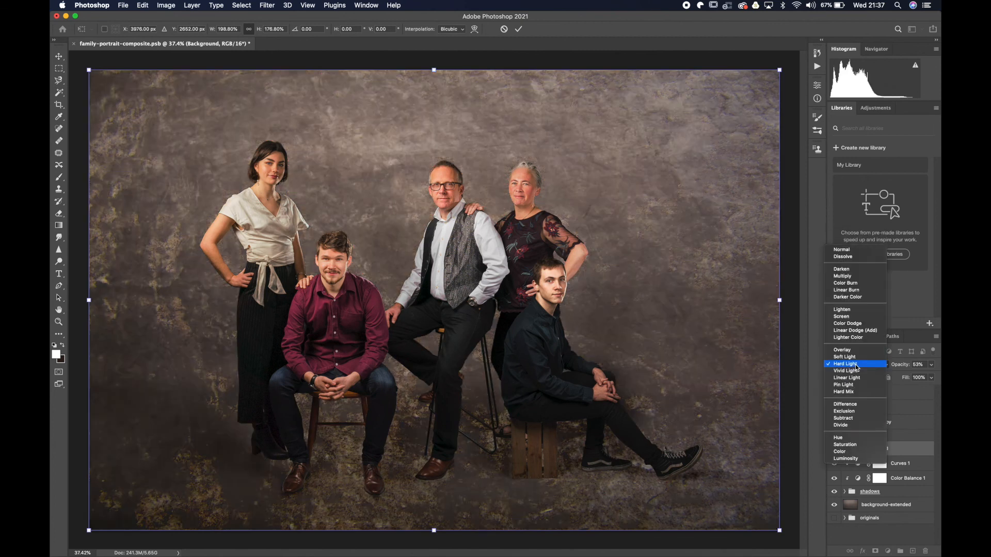
{"action": "left_click", "coordinate": [853, 351]}
Set the texture layer's blend mode to Soft Light and its opacity to 43%.
{"action": "left_click", "coordinate": [857, 365]}
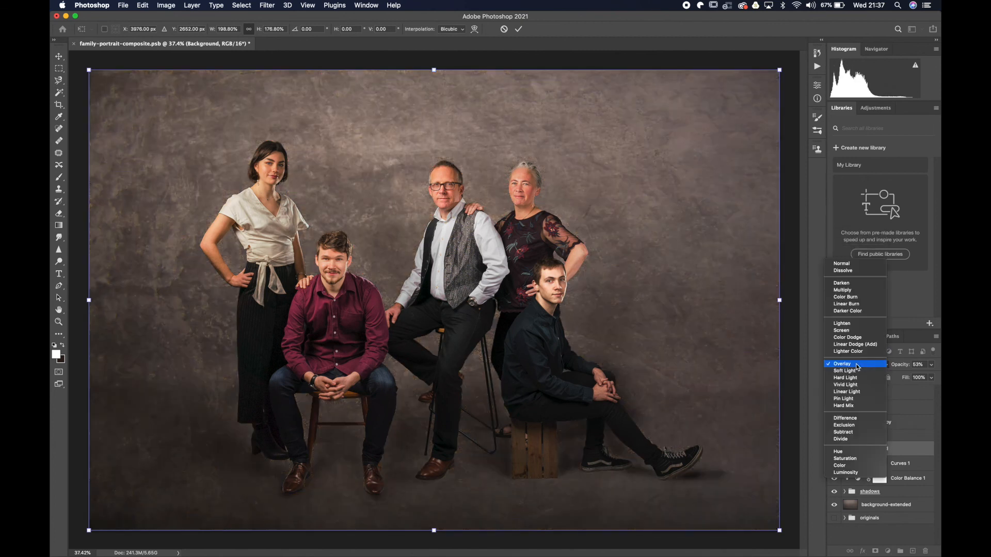
{"action": "left_click", "coordinate": [853, 370]}
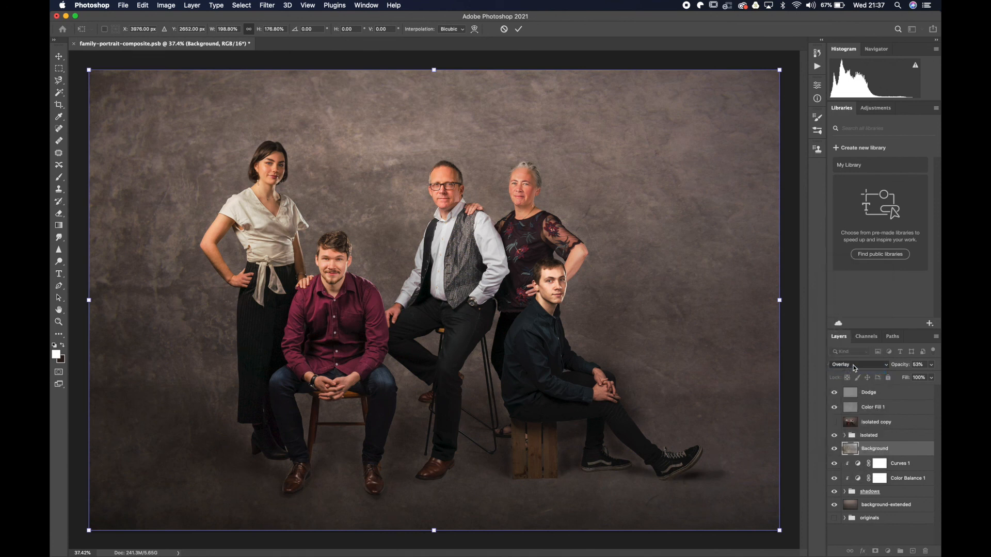
{"action": "left_click", "coordinate": [854, 366]}
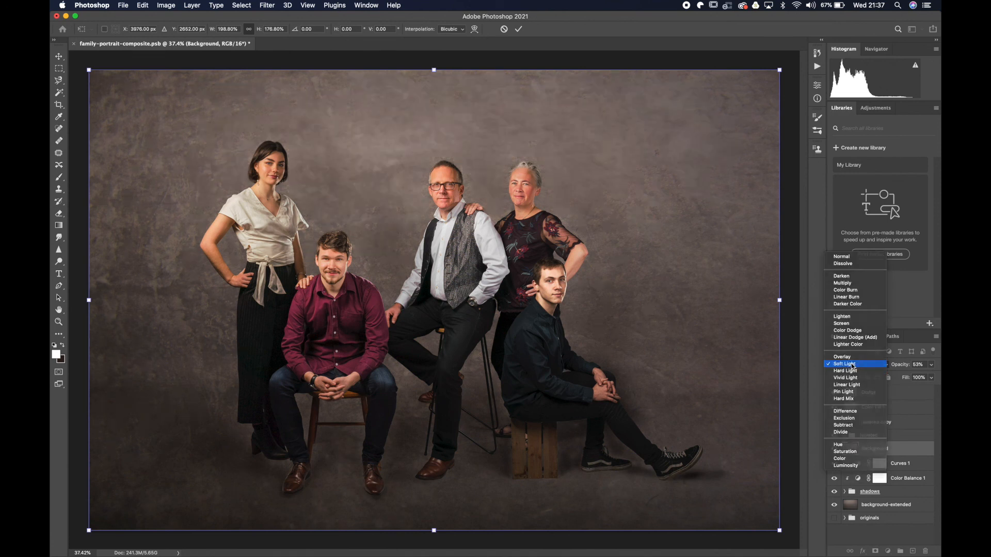
{"action": "left_click", "coordinate": [853, 365]}
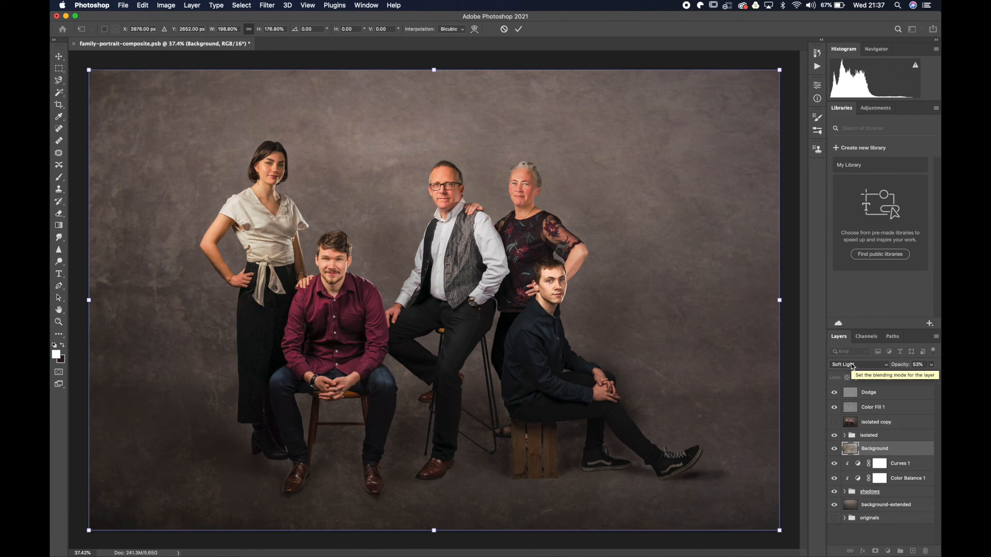
{"action": "left_click", "coordinate": [931, 366]}
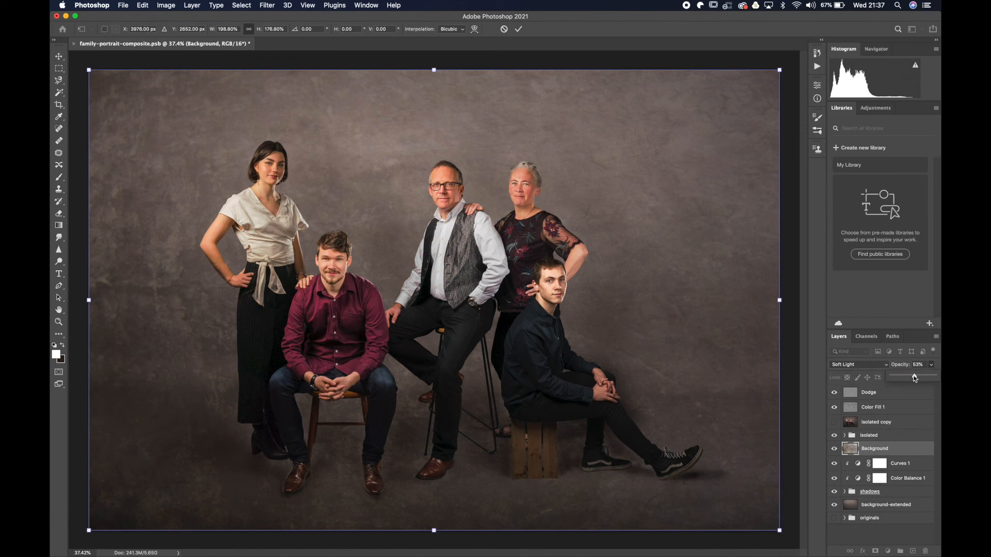
{"action": "left_click_drag", "start_coordinate": [934, 376], "coordinate": [912, 378]}
Convert the texture layer to a smart object and soften it with a slight Gaussian Blur smart filter.
{"action": "right_click", "coordinate": [887, 451]}
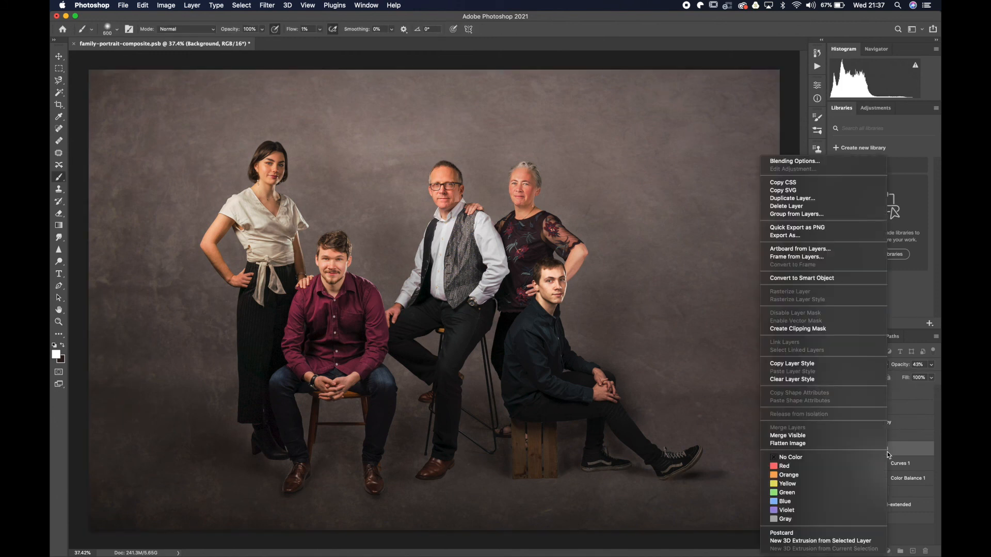
{"action": "left_click", "coordinate": [818, 278]}
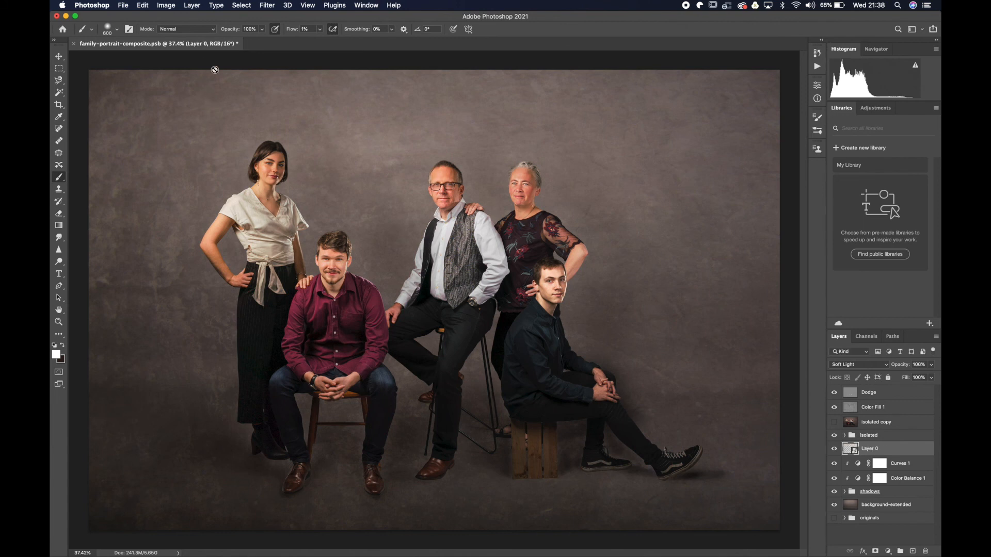
{"action": "left_click", "coordinate": [267, 6]}
{"action": "mouse_move", "coordinate": [296, 144]}
{"action": "mouse_move", "coordinate": [317, 132]}
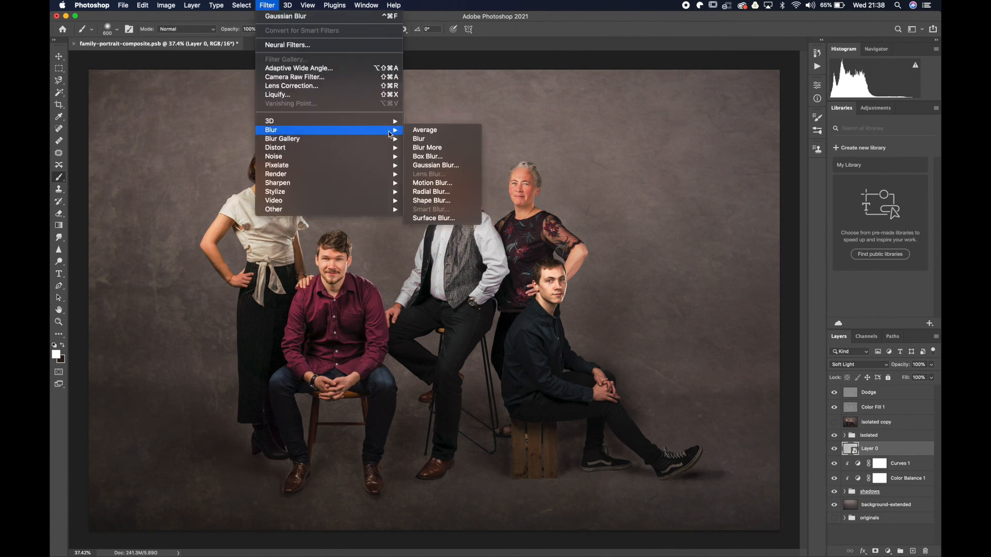
{"action": "left_click", "coordinate": [435, 166]}
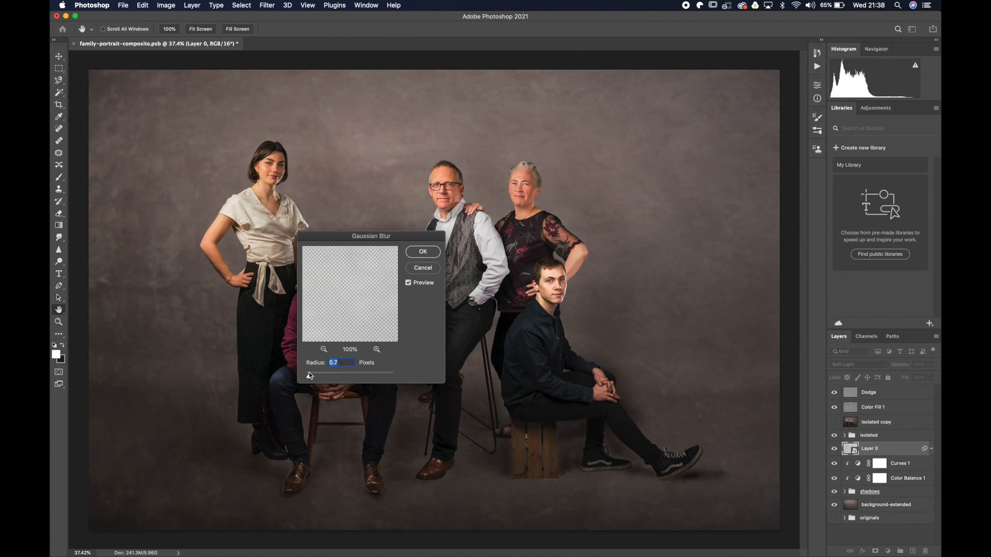
{"action": "left_click_drag", "start_coordinate": [325, 371], "coordinate": [326, 372]}
{"action": "key", "text": "Return"}
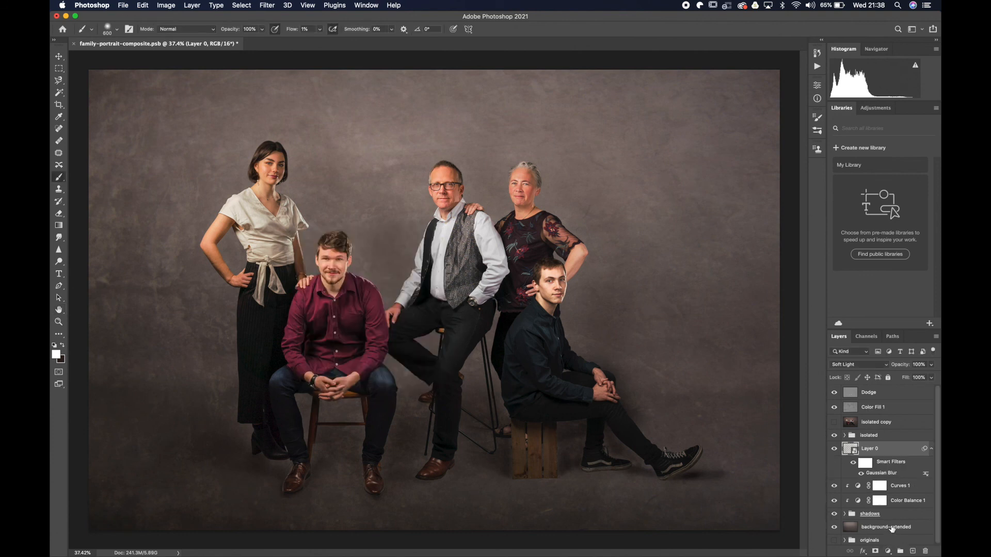
Duplicate the background-extended layer.
{"action": "left_click", "coordinate": [892, 529]}
{"action": "scroll", "coordinate": [892, 530], "scroll_direction": "down", "scroll_amount": 1}
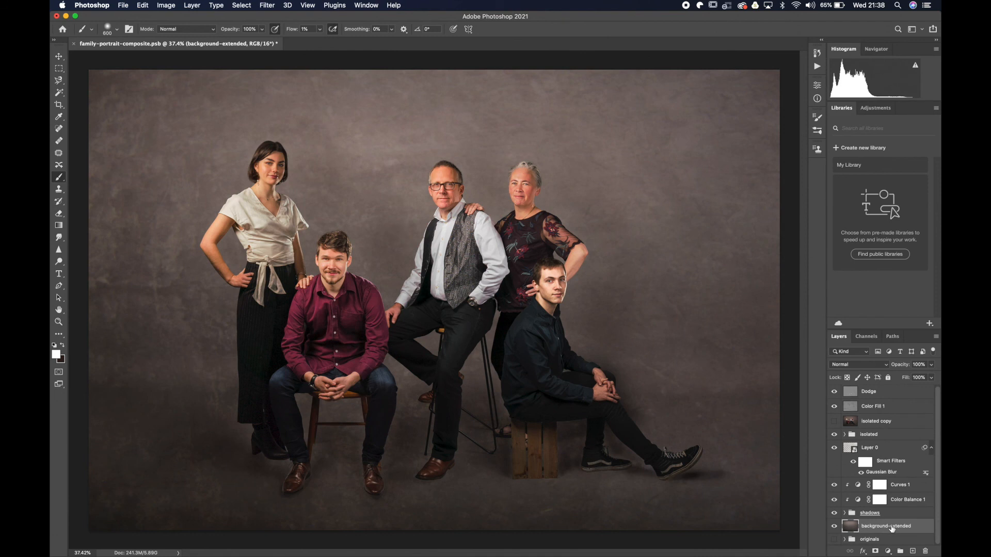
{"action": "key", "text": "super+j"}
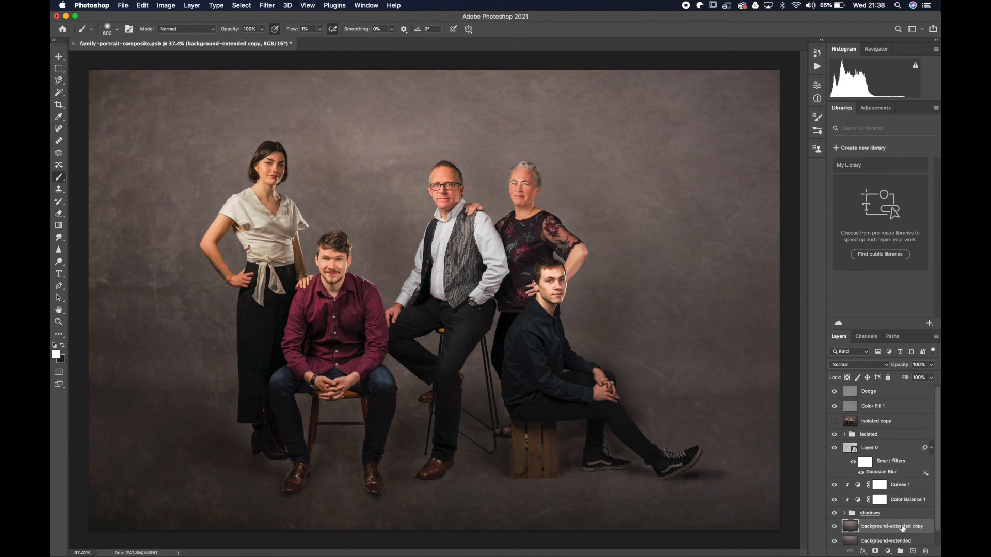
Add a Curves adjustment between background-extended and its copy, pulling the midpoint down to input 134, output about 108.
{"action": "left_click", "coordinate": [889, 552]}
{"action": "left_click", "coordinate": [825, 524]}
{"action": "left_click", "coordinate": [861, 542]}
{"action": "left_click", "coordinate": [894, 553]}
{"action": "left_click", "coordinate": [883, 416]}
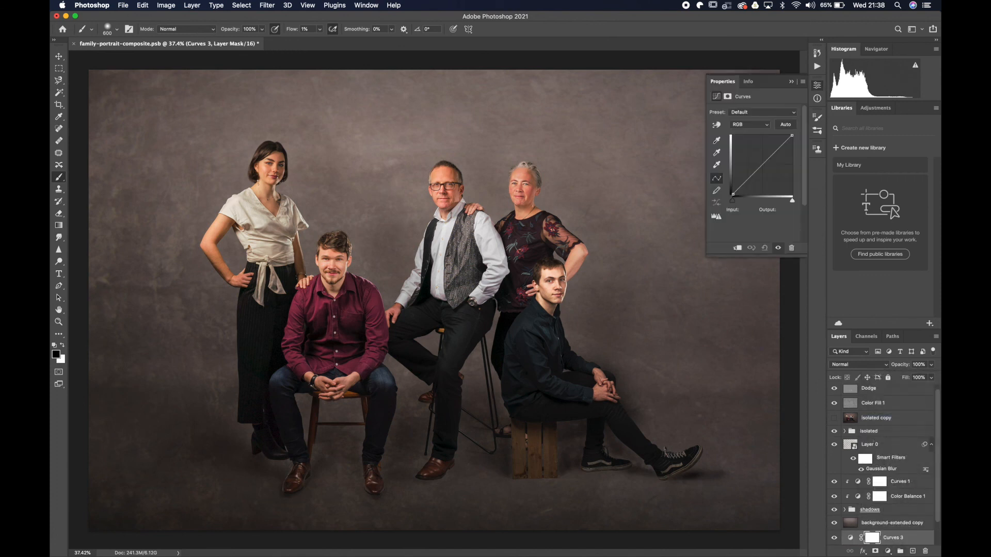
{"action": "left_click_drag", "start_coordinate": [763, 167], "coordinate": [767, 171]}
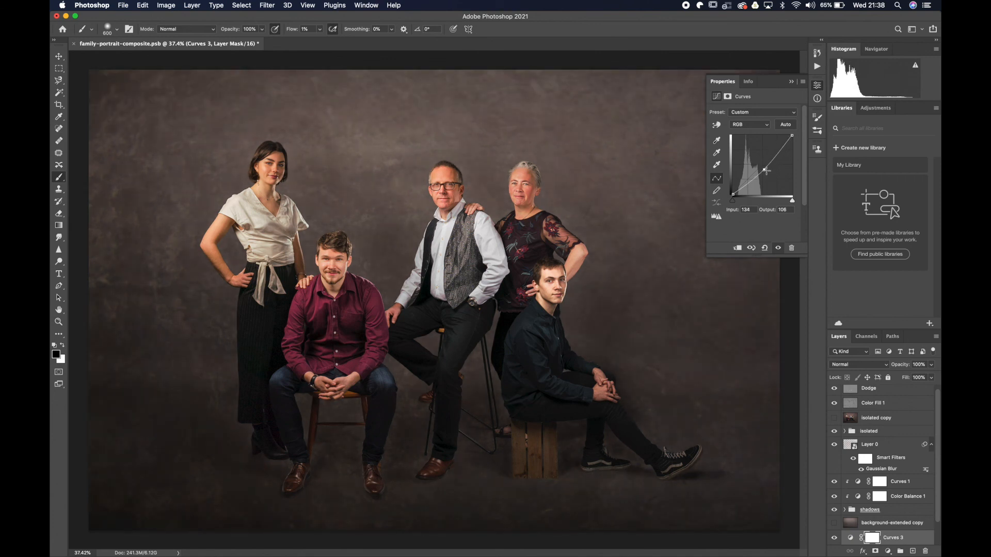
Show the background-extended copy and add a layer mask to it.
{"action": "left_click", "coordinate": [835, 523]}
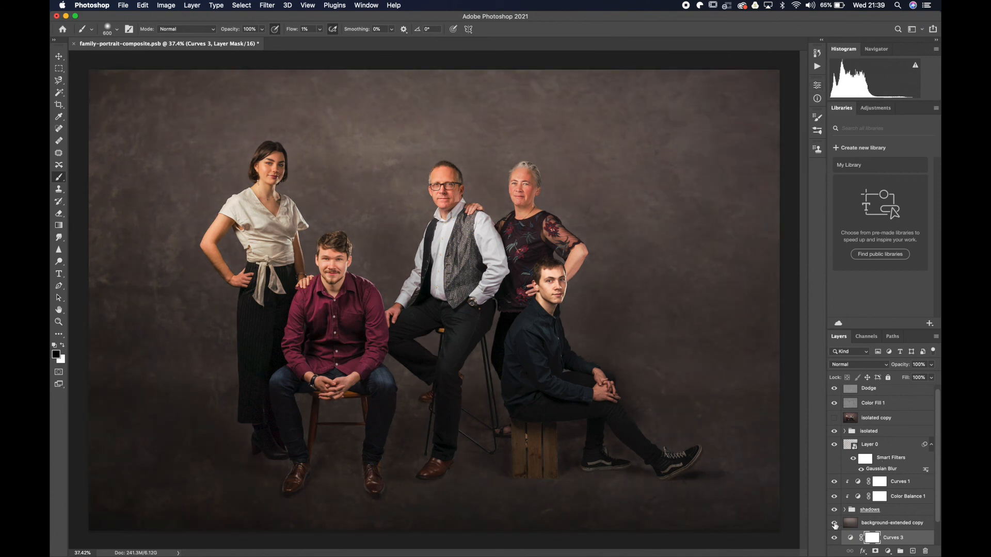
{"action": "left_click", "coordinate": [880, 524]}
{"action": "left_click", "coordinate": [877, 552]}
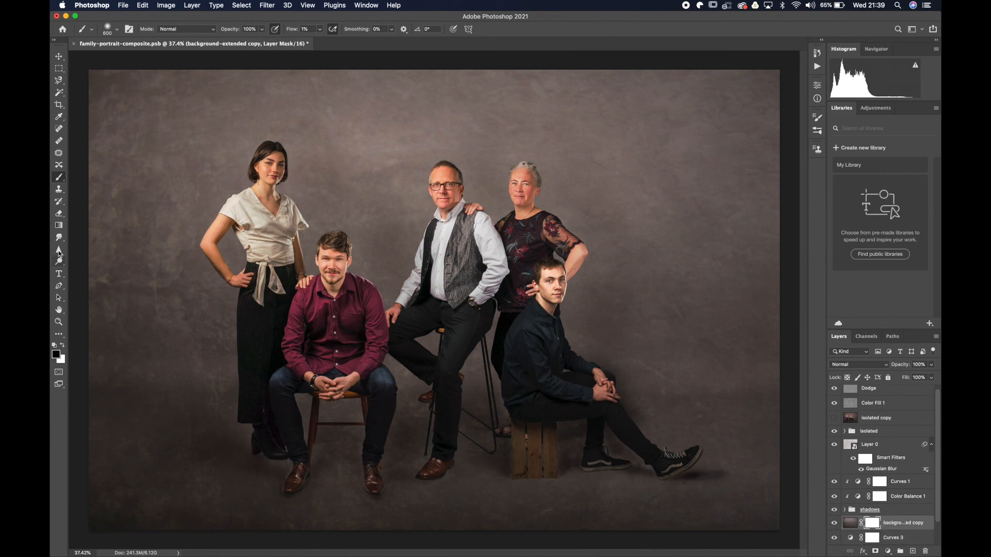
Draw a vertical black-to-white gradient on the copy's mask near floor level, keeping the copy on the floor and hiding it over the wall.
{"action": "key", "text": "x"}
{"action": "key", "text": "g"}
{"action": "left_click_drag", "start_coordinate": [724, 378], "coordinate": [725, 447]}
{"action": "left_click_drag", "start_coordinate": [724, 370], "coordinate": [725, 434]}
{"action": "left_click_drag", "start_coordinate": [728, 381], "coordinate": [727, 430]}
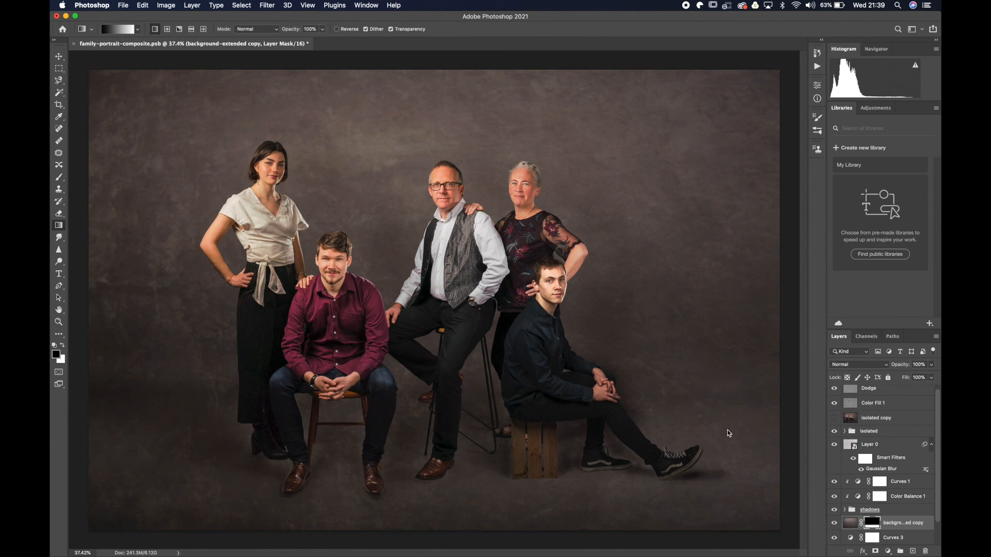
{"action": "left_click_drag", "start_coordinate": [719, 366], "coordinate": [722, 432]}
Fine-tune the midpoint of the Curves 3 adjustment to input 134, output about 106.
{"action": "left_click", "coordinate": [900, 539]}
{"action": "double_click", "coordinate": [850, 538]}
{"action": "left_click_drag", "start_coordinate": [766, 171], "coordinate": [766, 171]}
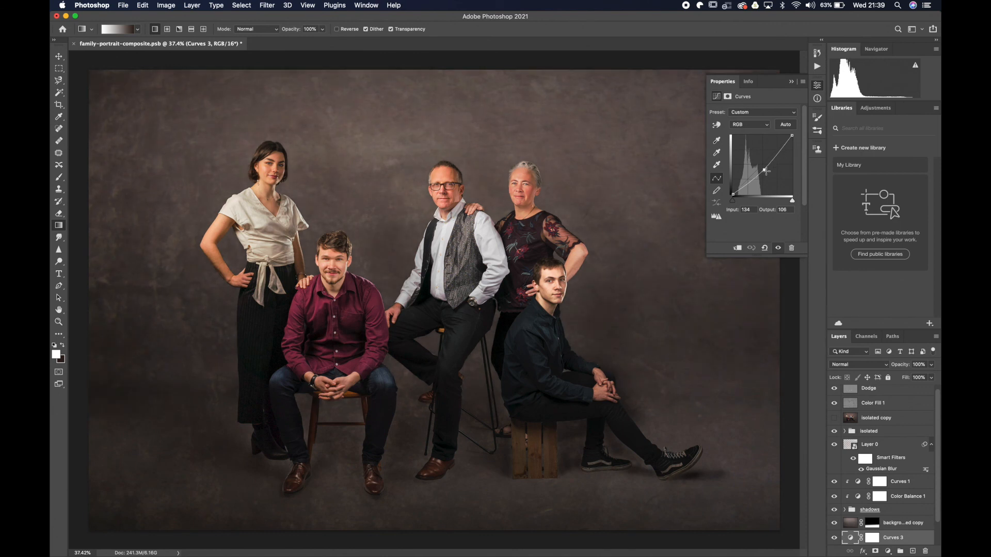
{"action": "left_click", "coordinate": [791, 82]}
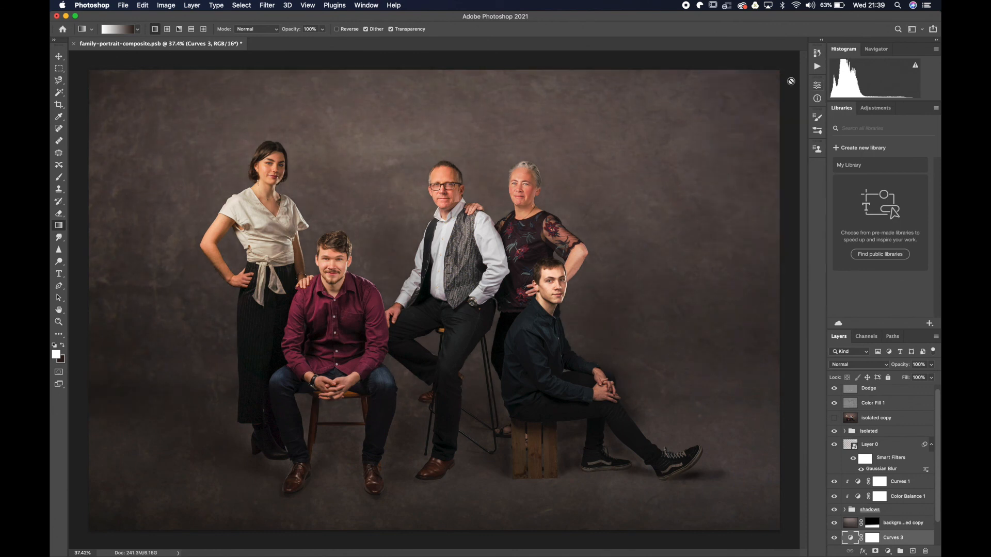
Darken the backdrop's outer edges by painting black on the Color Fill 1 overlay layer with an enlarged brush at 1% flow.
{"action": "left_click", "coordinate": [871, 403]}
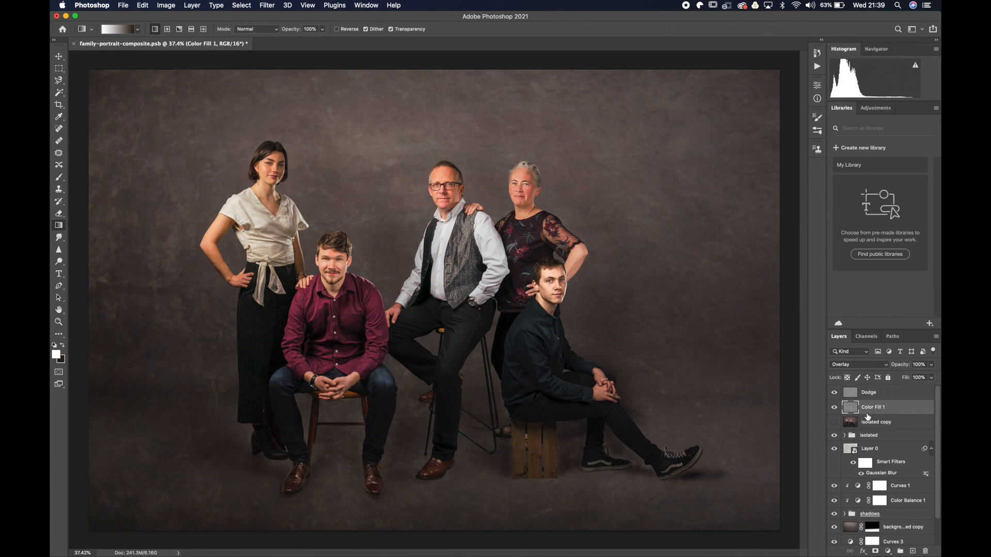
{"action": "left_click", "coordinate": [59, 177]}
{"action": "left_click", "coordinate": [55, 344]}
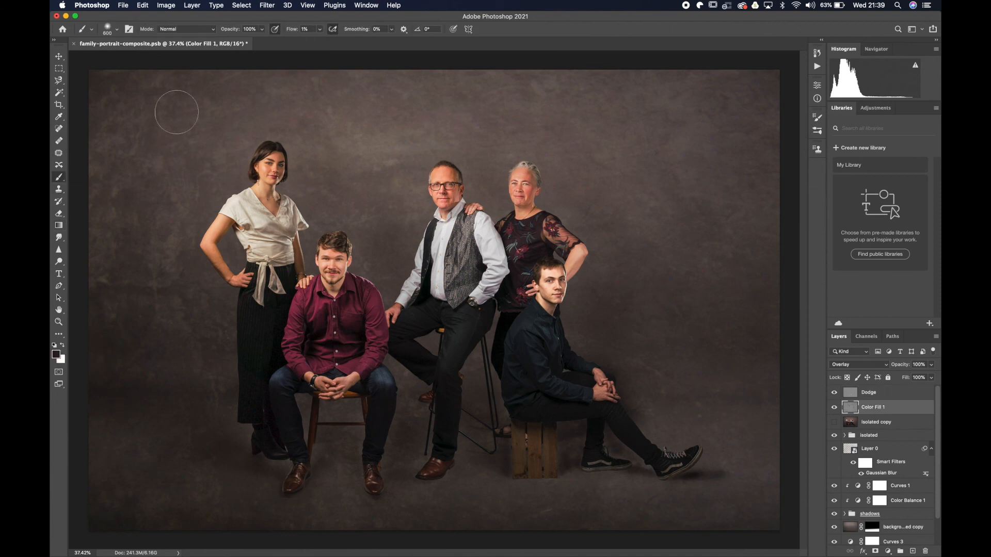
{"action": "left_click", "coordinate": [235, 40]}
{"action": "key", "text": "bracketright"}
{"action": "key", "text": "bracketright"}
{"action": "key", "text": "bracketright"}
{"action": "key", "text": "bracketright"}
{"action": "key", "text": "bracketright"}
{"action": "key", "text": "bracketright"}
{"action": "left_click_drag", "start_coordinate": [808, 443], "coordinate": [764, 476]}
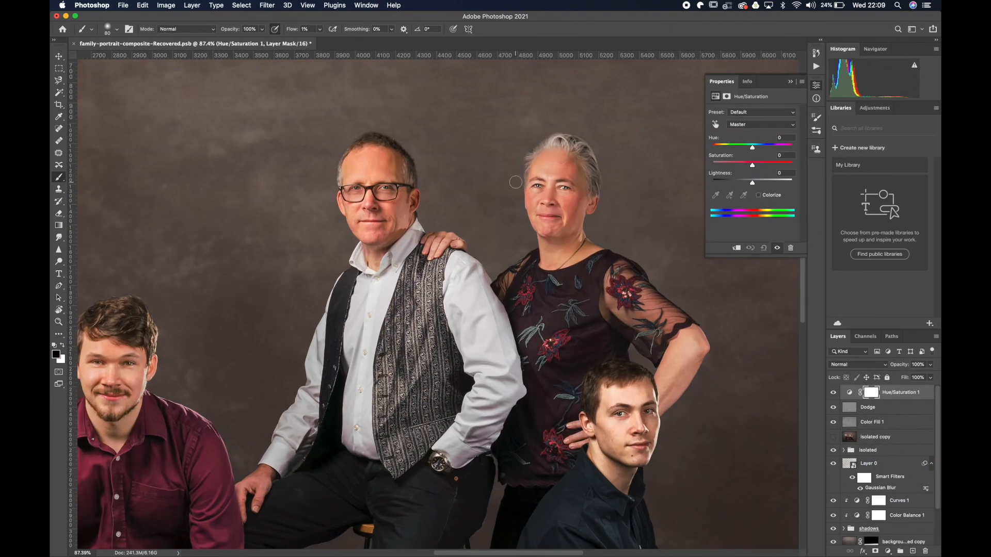
Add a Hue/Saturation adjustment above the Dodge layer with saturation at -21 and invert its mask to black.
{"action": "left_click_drag", "start_coordinate": [752, 164], "coordinate": [746, 168]}
{"action": "left_click", "coordinate": [872, 394]}
{"action": "key", "text": "super+i"}
Paint white on the Hue/Saturation mask over the older woman's face with an enlarged brush at 10% flow.
{"action": "key", "text": "x"}
{"action": "key", "text": "bracketright"}
{"action": "key", "text": "bracketright"}
{"action": "key", "text": "bracketright"}
{"action": "key", "text": "bracketright"}
{"action": "key", "text": "bracketright"}
{"action": "key", "text": "bracketright"}
{"action": "key", "text": "bracketright"}
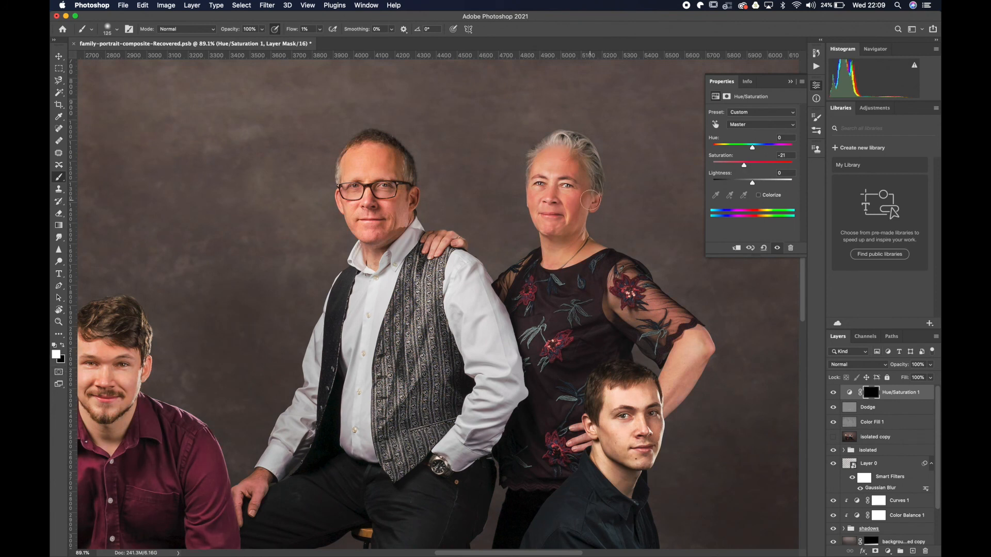
{"action": "left_click", "coordinate": [319, 29]}
{"action": "left_click_drag", "start_coordinate": [320, 39], "coordinate": [325, 39]}
{"action": "left_click", "coordinate": [107, 30]}
{"action": "left_click", "coordinate": [106, 79]}
{"action": "left_click", "coordinate": [563, 167]}
Extend the desaturation mask to the standing young woman's face with a smaller white brush at 10% flow.
{"action": "left_click_drag", "start_coordinate": [123, 372], "coordinate": [285, 319]}
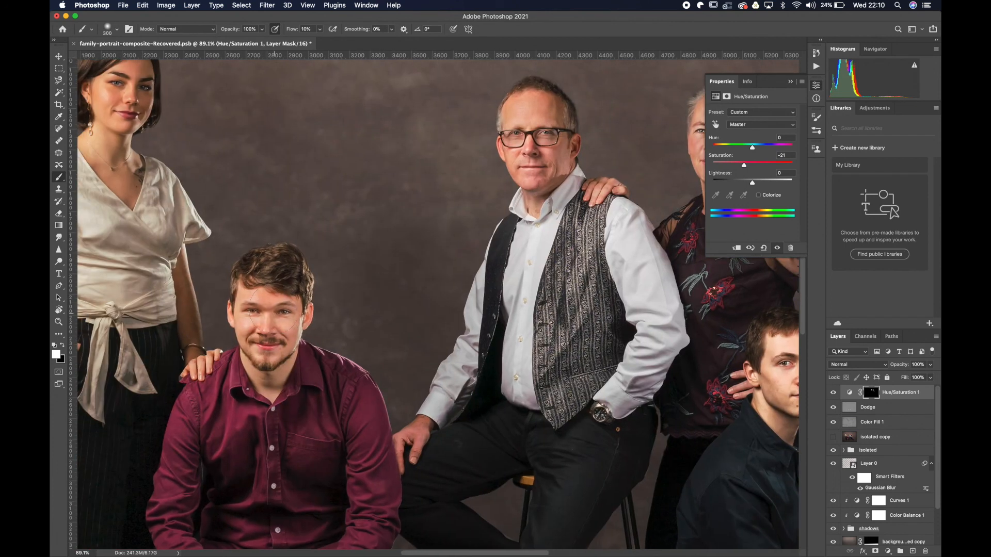
{"action": "left_click_drag", "start_coordinate": [186, 156], "coordinate": [300, 237]}
{"action": "key", "text": "super+z"}
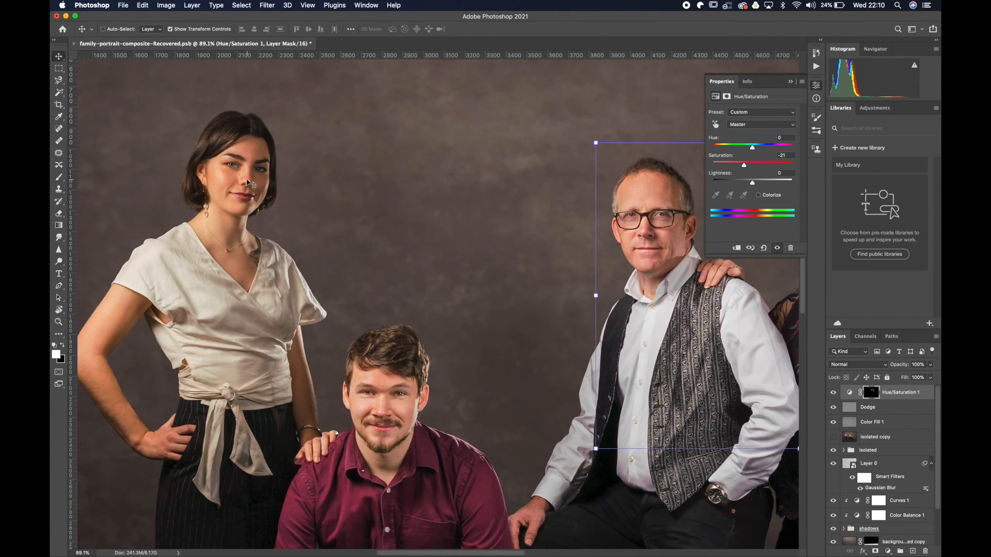
{"action": "left_click_drag", "start_coordinate": [241, 154], "coordinate": [243, 164]}
{"action": "key", "text": "bracketleft"}
{"action": "left_click_drag", "start_coordinate": [137, 344], "coordinate": [183, 328]}
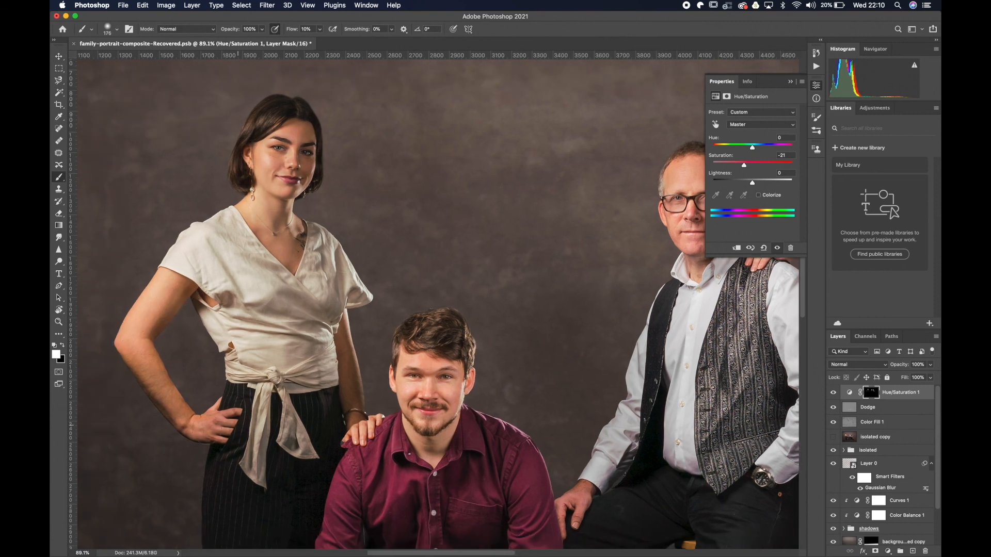
{"action": "scroll", "coordinate": [289, 146], "scroll_direction": "down", "scroll_amount": 4}
{"action": "left_click_drag", "start_coordinate": [289, 146], "coordinate": [220, 145]}
Add a Brightness/Contrast adjustment at the top of the layer stack with contrast 23 and invert its mask to black.
{"action": "left_click", "coordinate": [888, 552]}
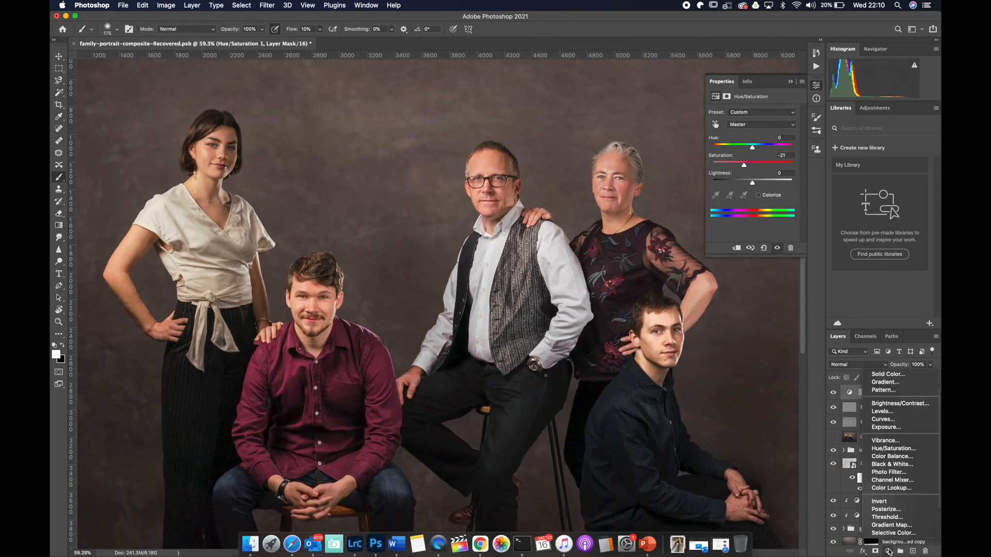
{"action": "left_click", "coordinate": [900, 403]}
{"action": "left_click_drag", "start_coordinate": [753, 154], "coordinate": [762, 158]}
{"action": "key", "text": "super+i"}
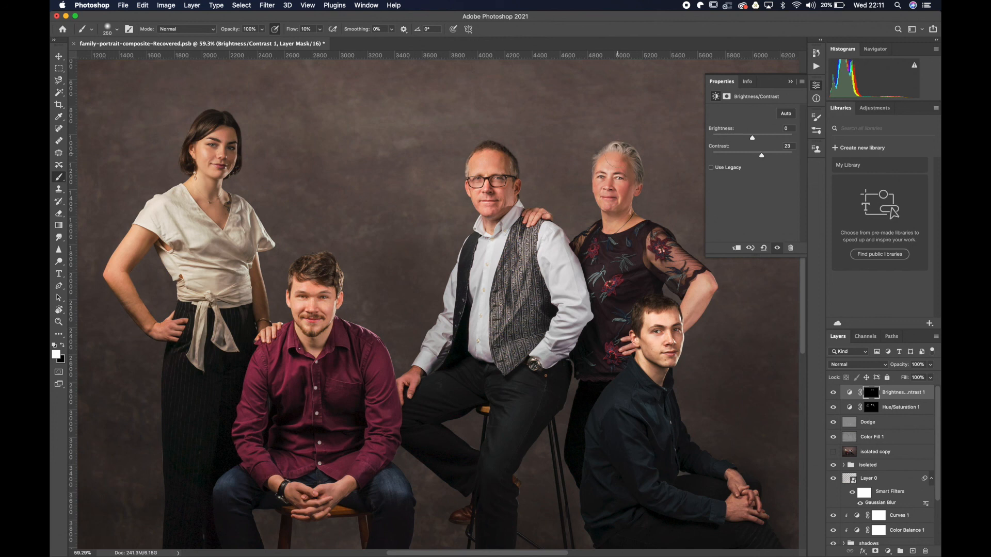
{"action": "scroll", "coordinate": [772, 531], "scroll_direction": "down", "scroll_amount": 3}
{"action": "left_click", "coordinate": [791, 82]}
{"action": "scroll", "coordinate": [566, 190], "scroll_direction": "down", "scroll_amount": 5}
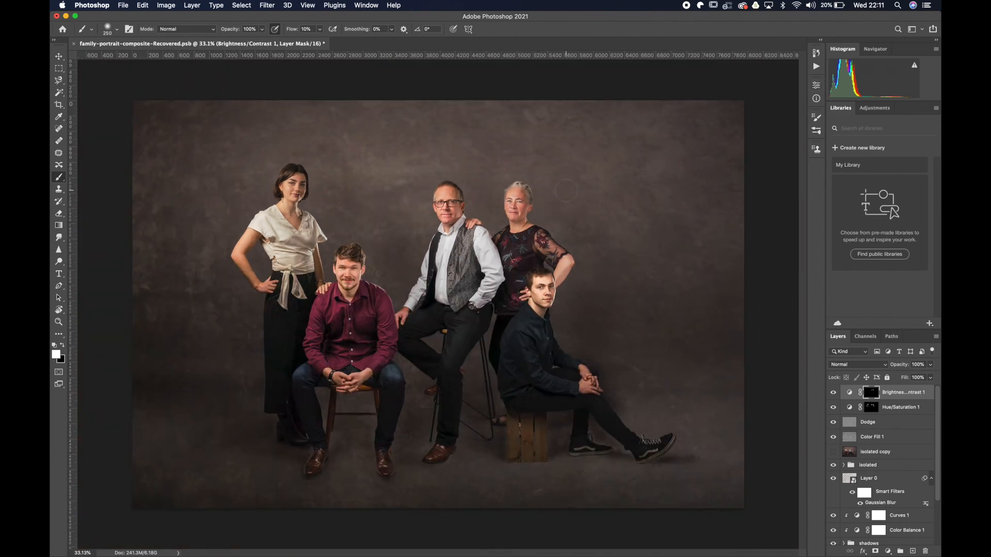